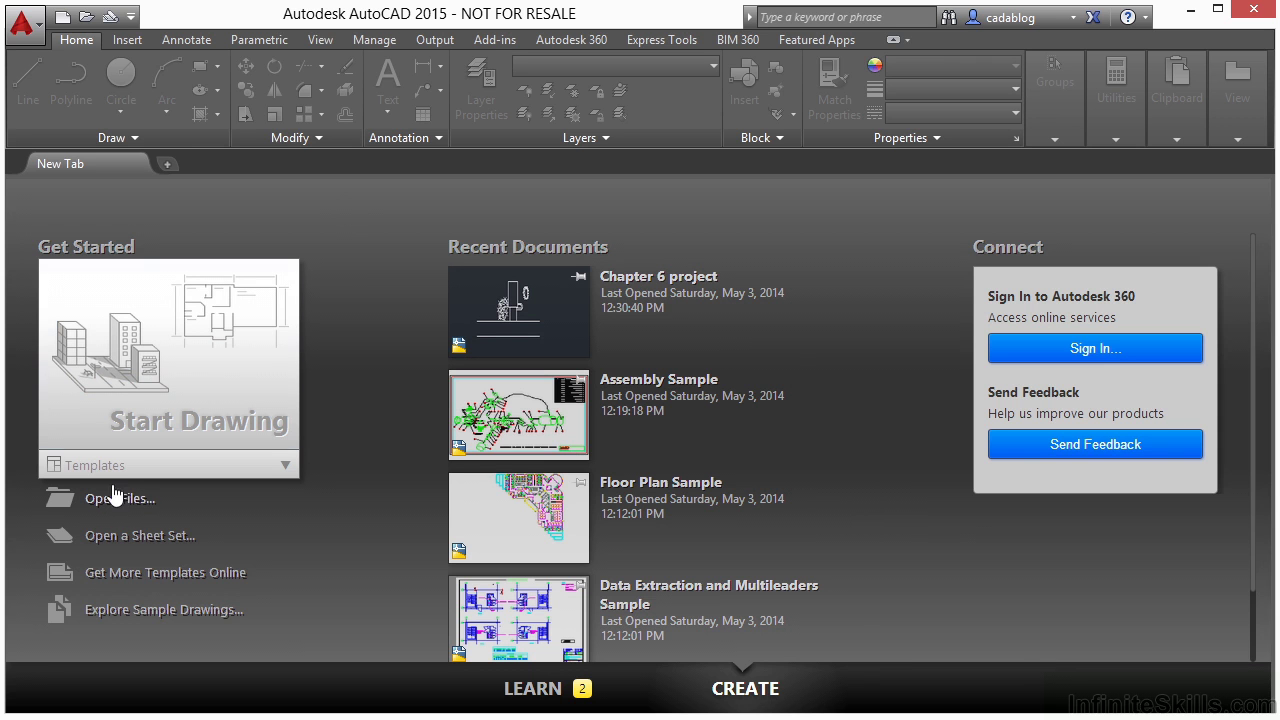
# Open Chapter 5 project-final.dwg from Google Drive > Infinite Skills > Working Files > 05.
pyautogui.click(80, 497)
pyautogui.click(686, 152)
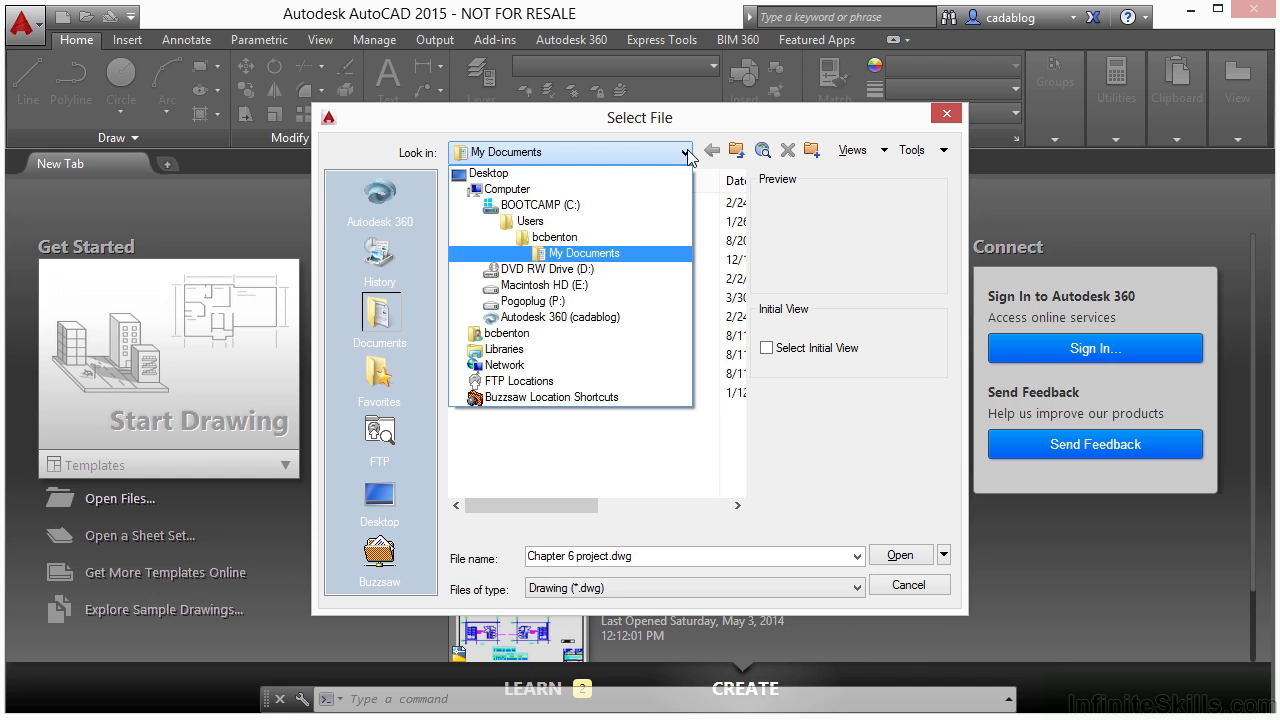
pyautogui.click(581, 250)
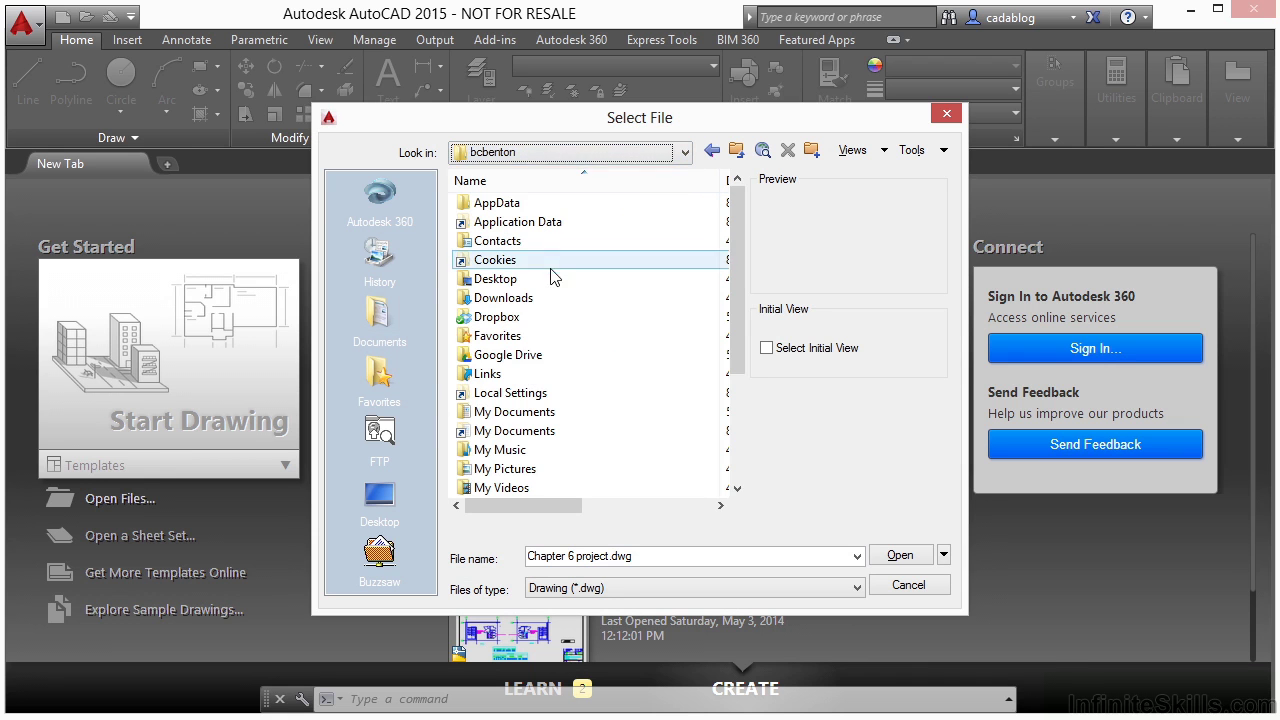
pyautogui.doubleClick(543, 354)
pyautogui.doubleClick(536, 362)
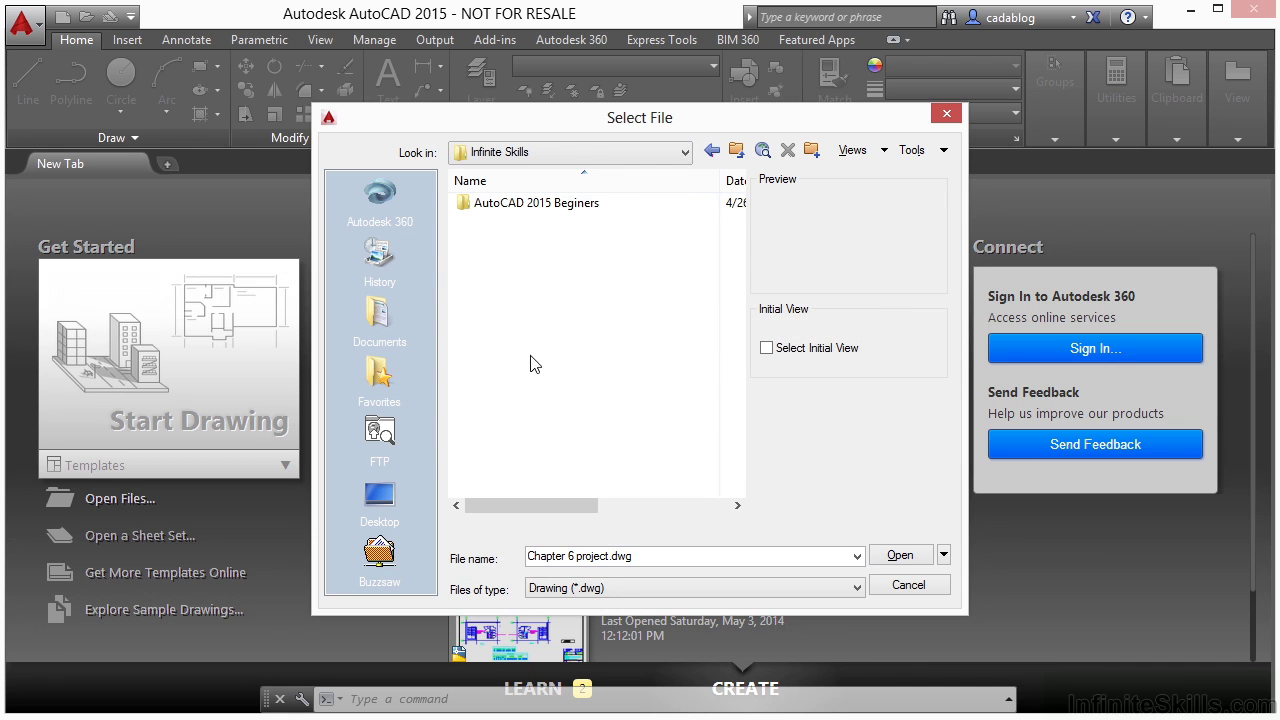
pyautogui.doubleClick(536, 222)
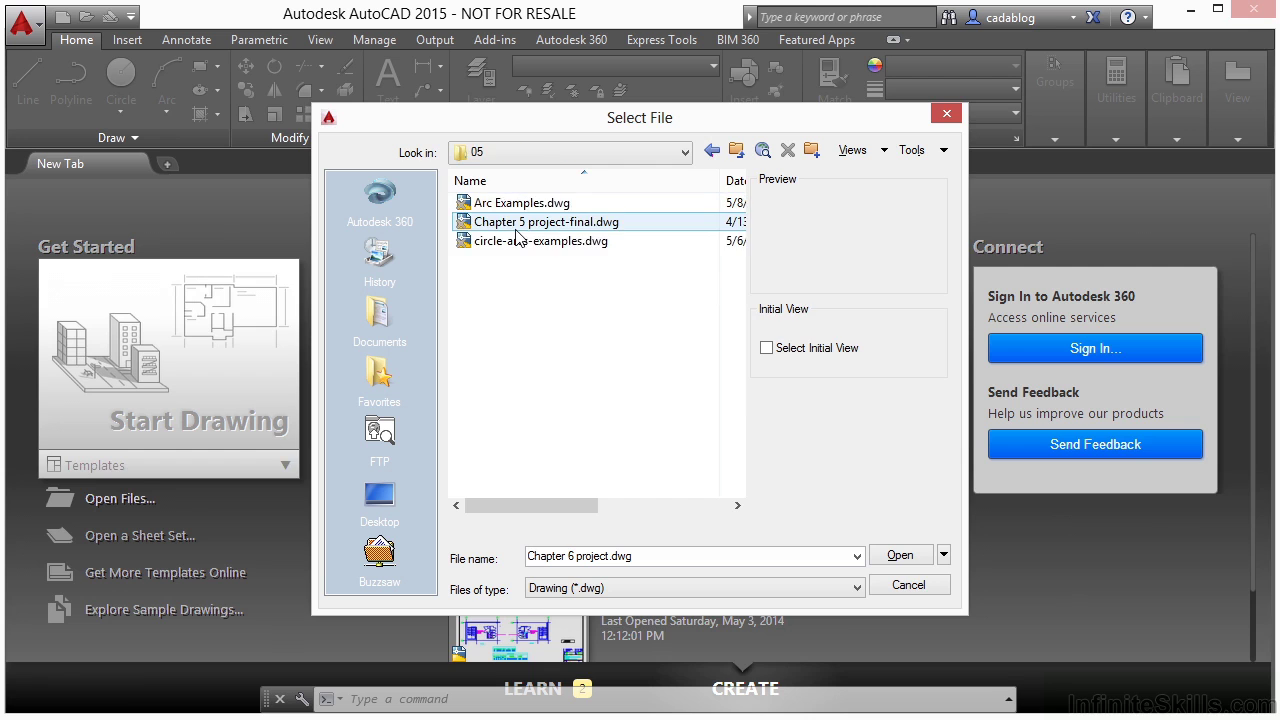
pyautogui.doubleClick(538, 221)
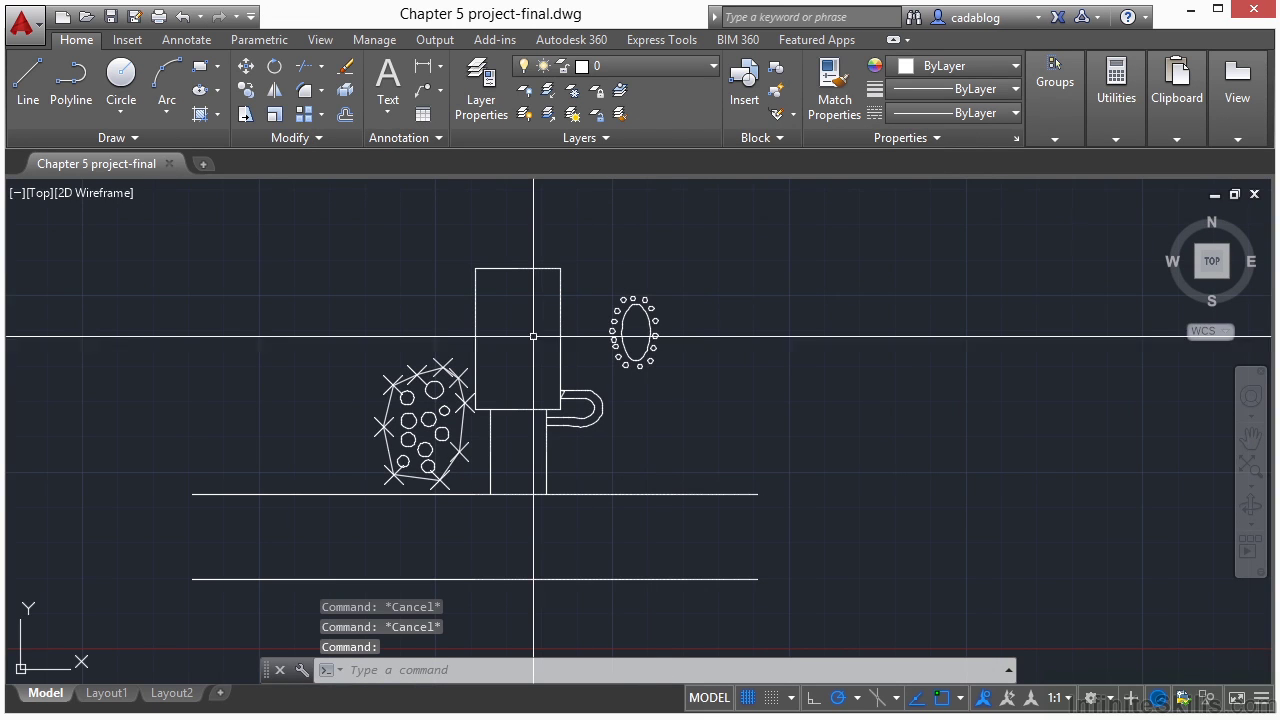
# Use SAVEAS to store the drawing as Chapter 6 project.dwg in Working Files\06, overwriting the old copy.
pyautogui.write('saveas')
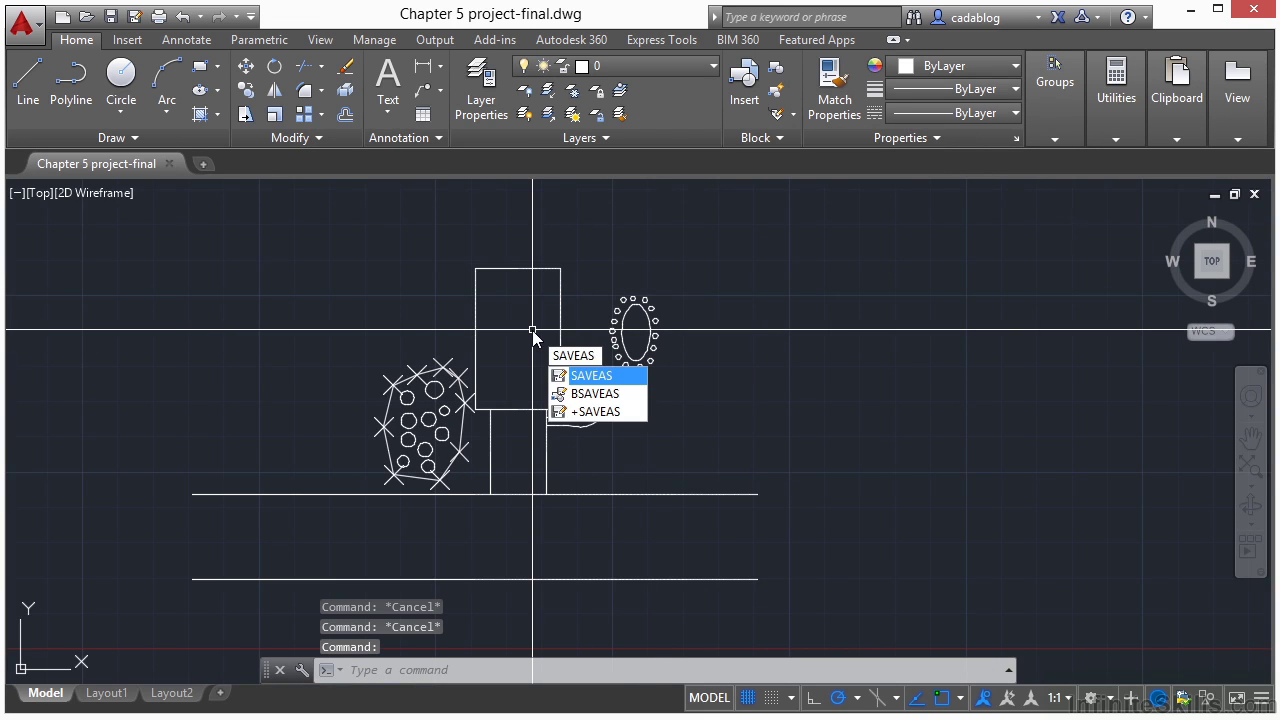
pyautogui.press('Return')
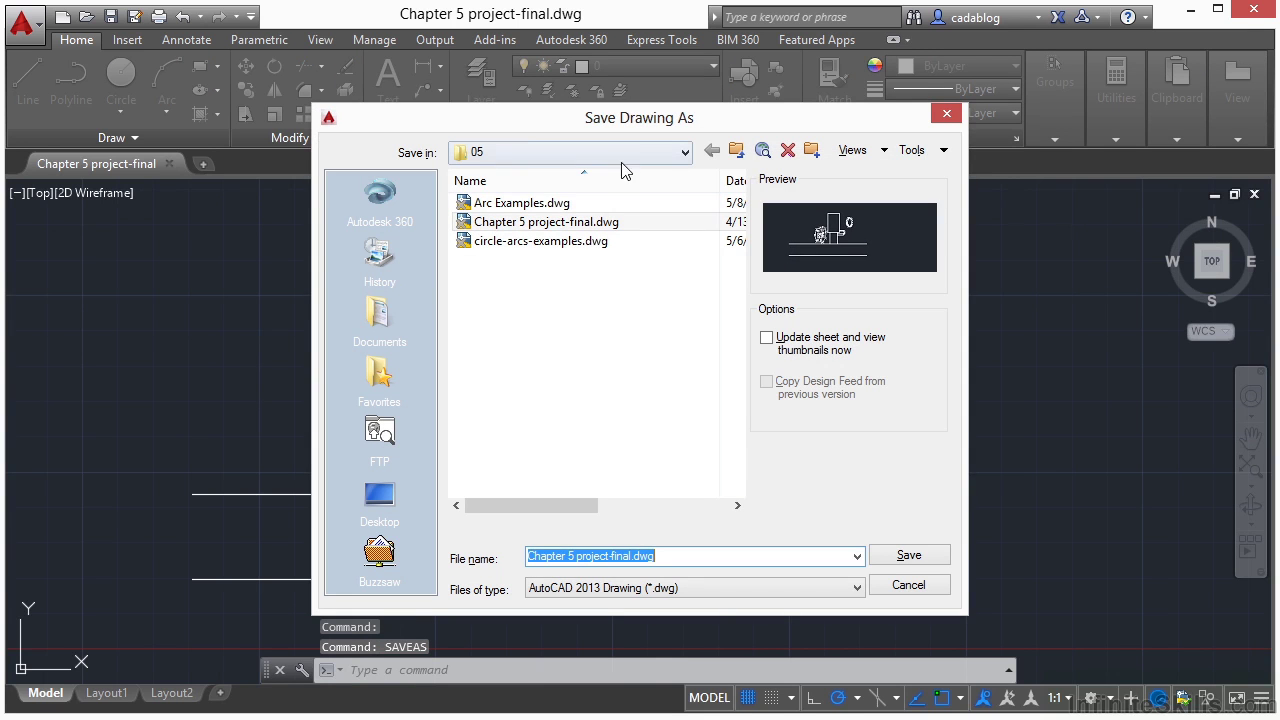
pyautogui.click(738, 152)
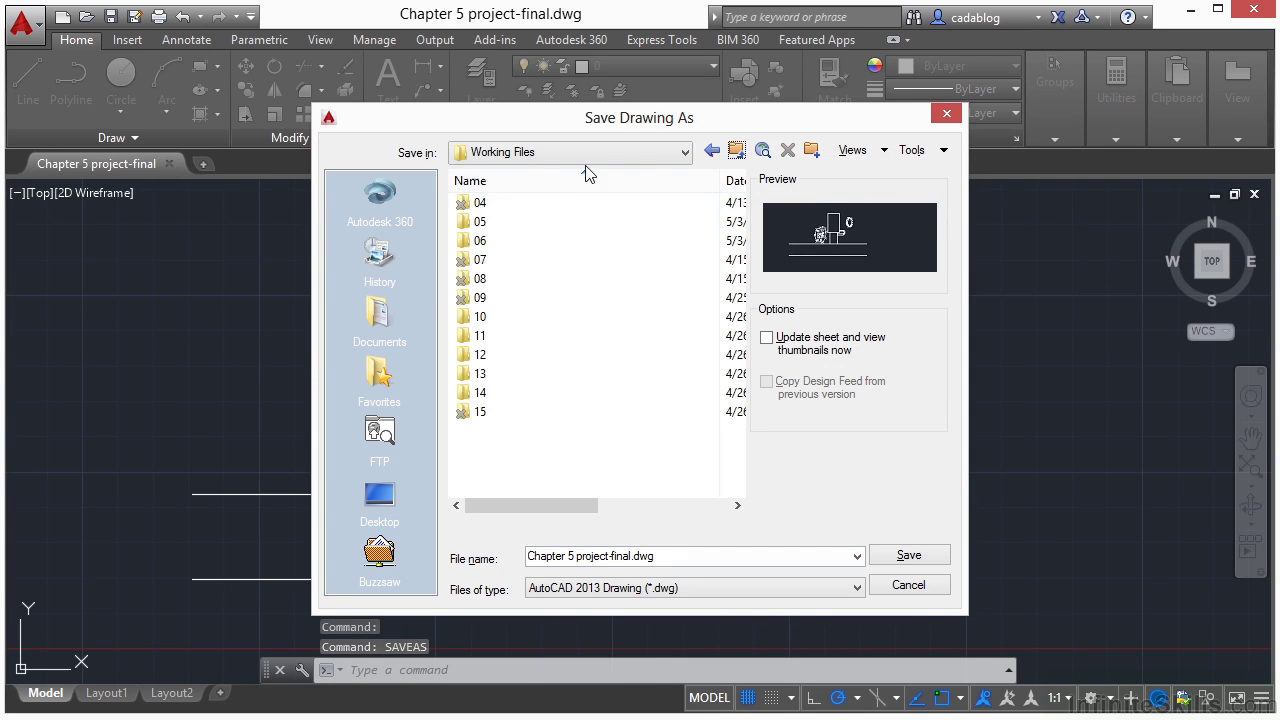
pyautogui.doubleClick(500, 242)
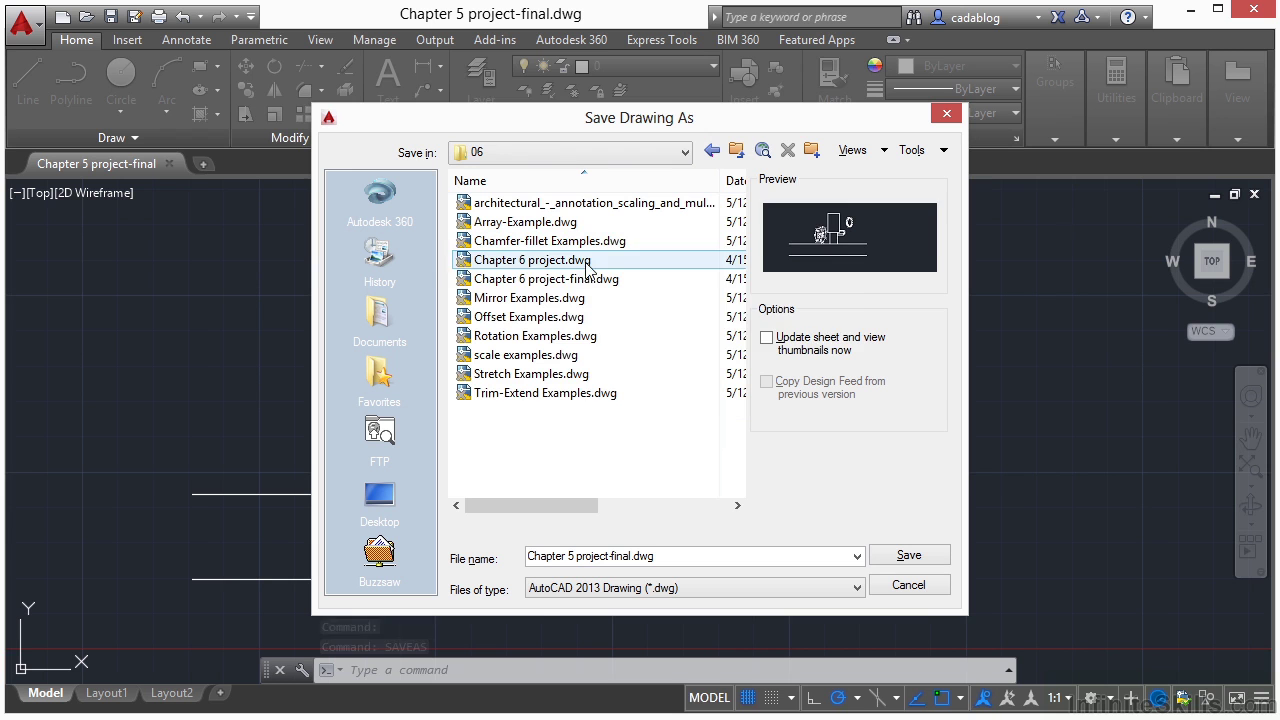
pyautogui.click(583, 263)
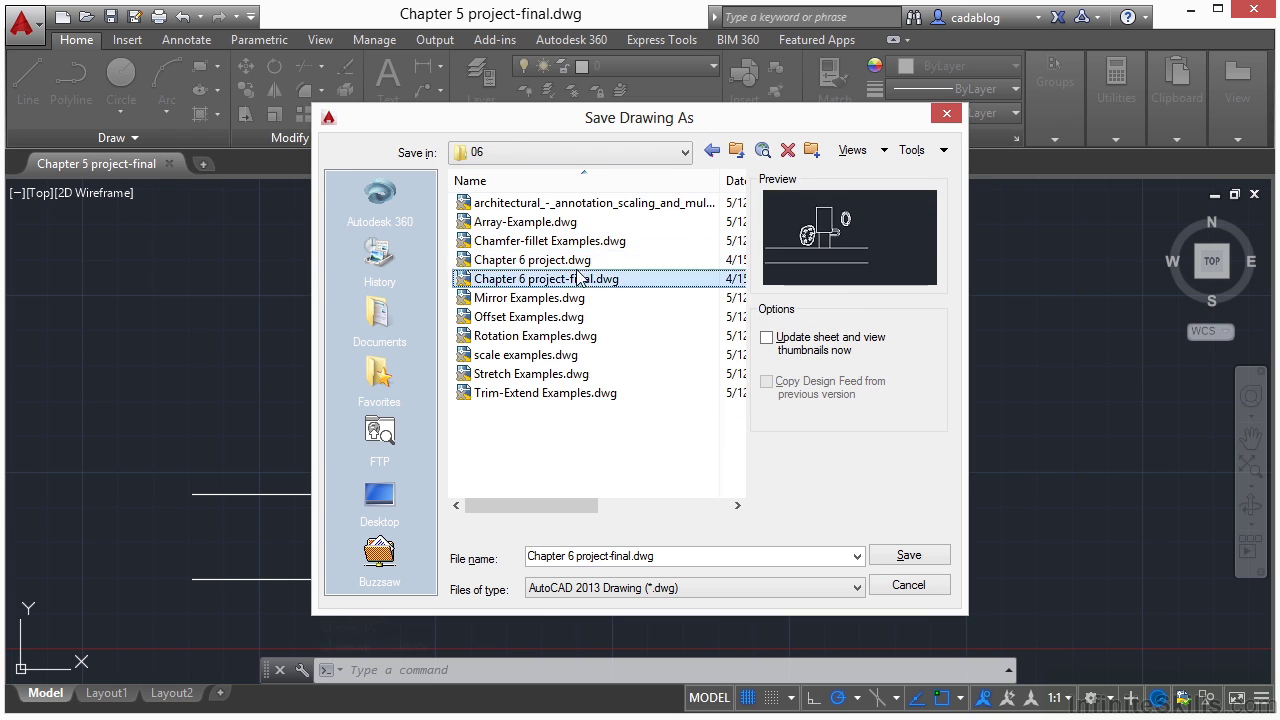
pyautogui.click(887, 558)
pyautogui.click(614, 420)
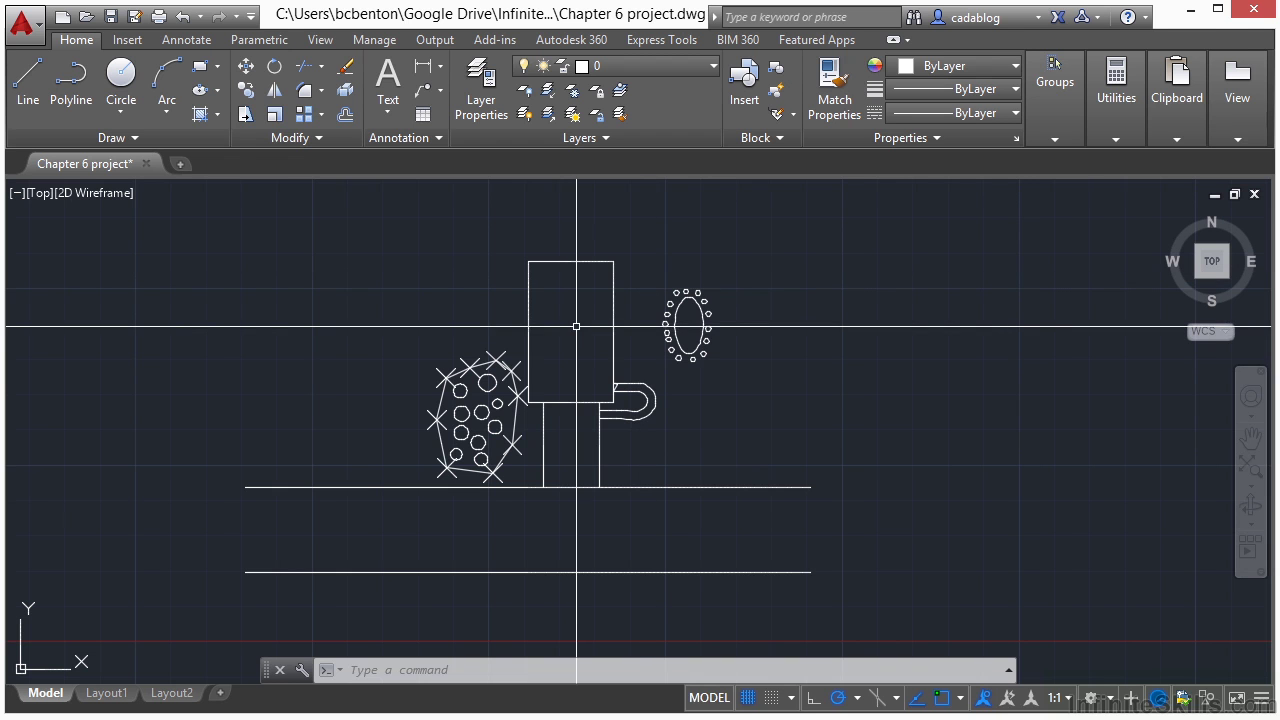
# Open the Properties palette and window-select all 20 objects of the pond stone cluster.
pyautogui.scroll(2, 429, 423)
pyautogui.hotkey('ctrl', '1')
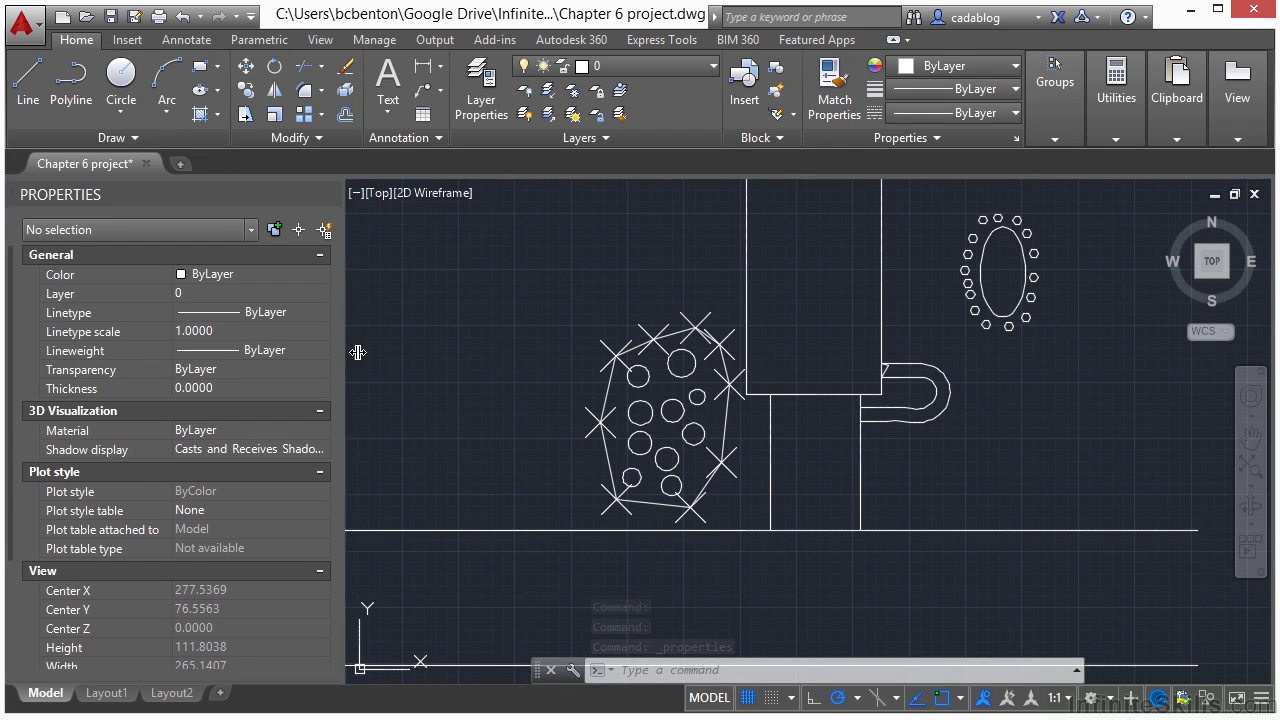
pyautogui.moveTo(588, 369); pyautogui.dragTo(560, 349, button='middle')
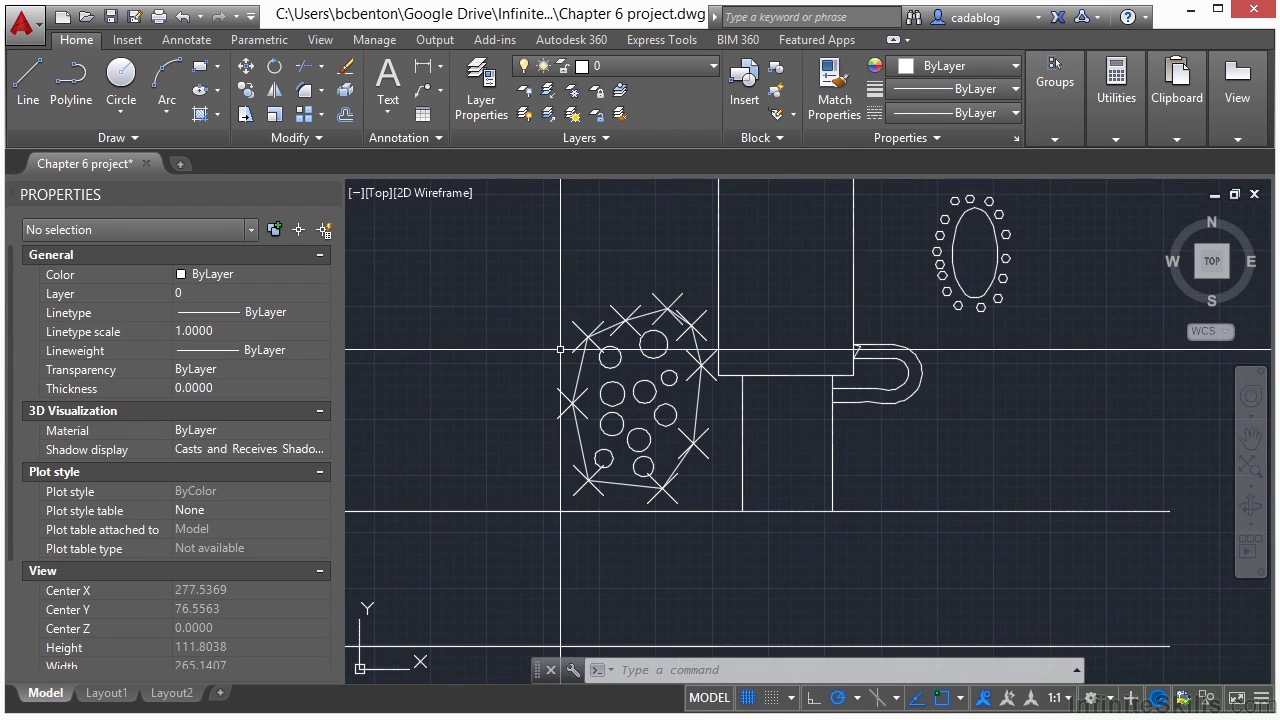
pyautogui.scroll(2, 651, 357)
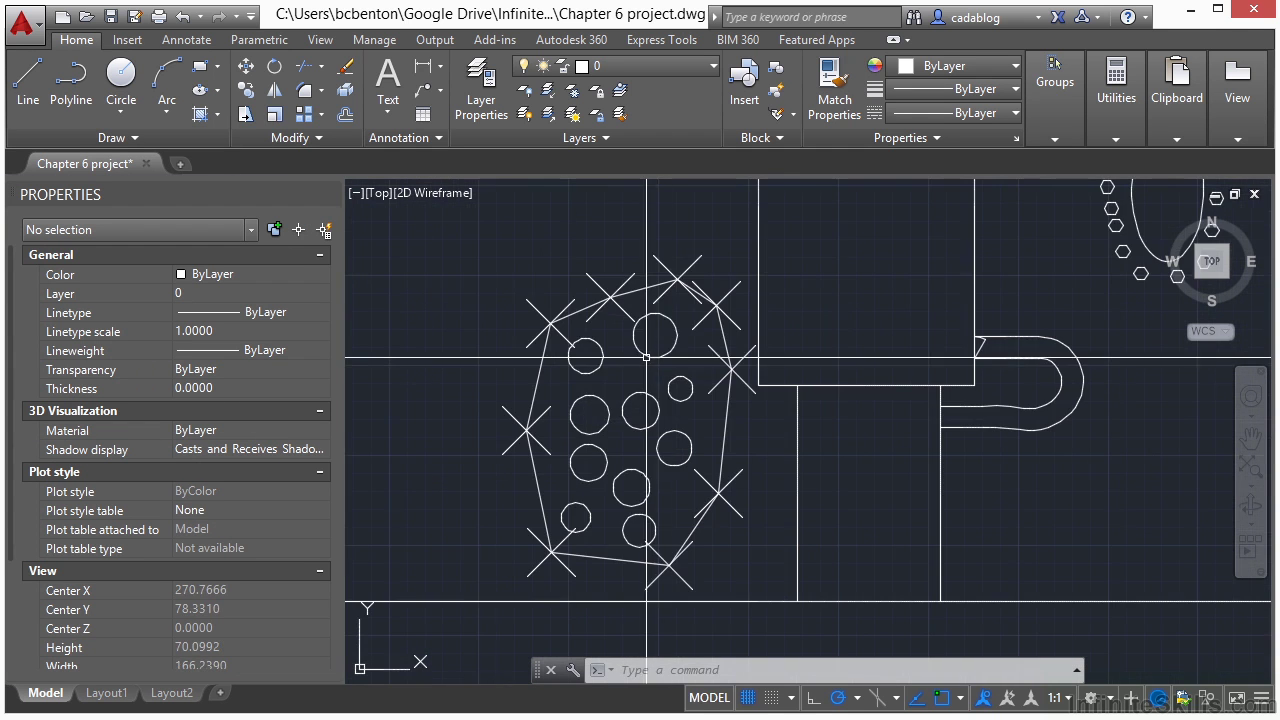
pyautogui.click(455, 231)
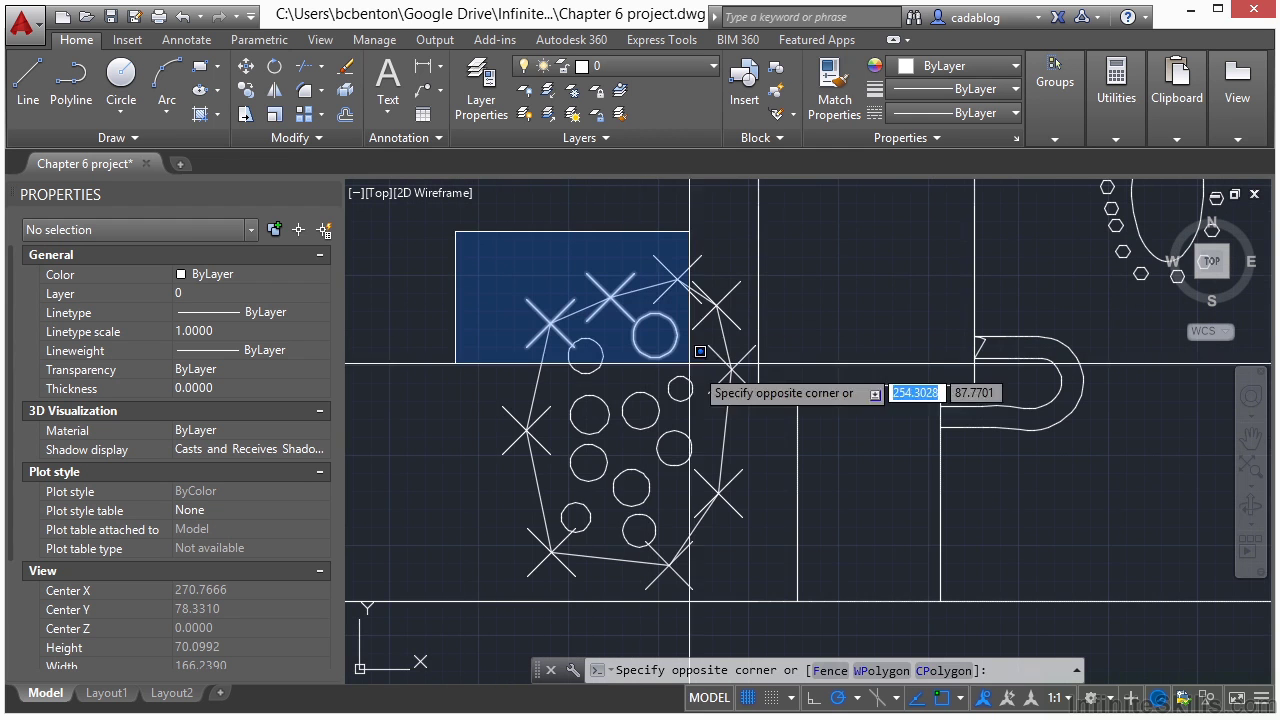
pyautogui.click(783, 608)
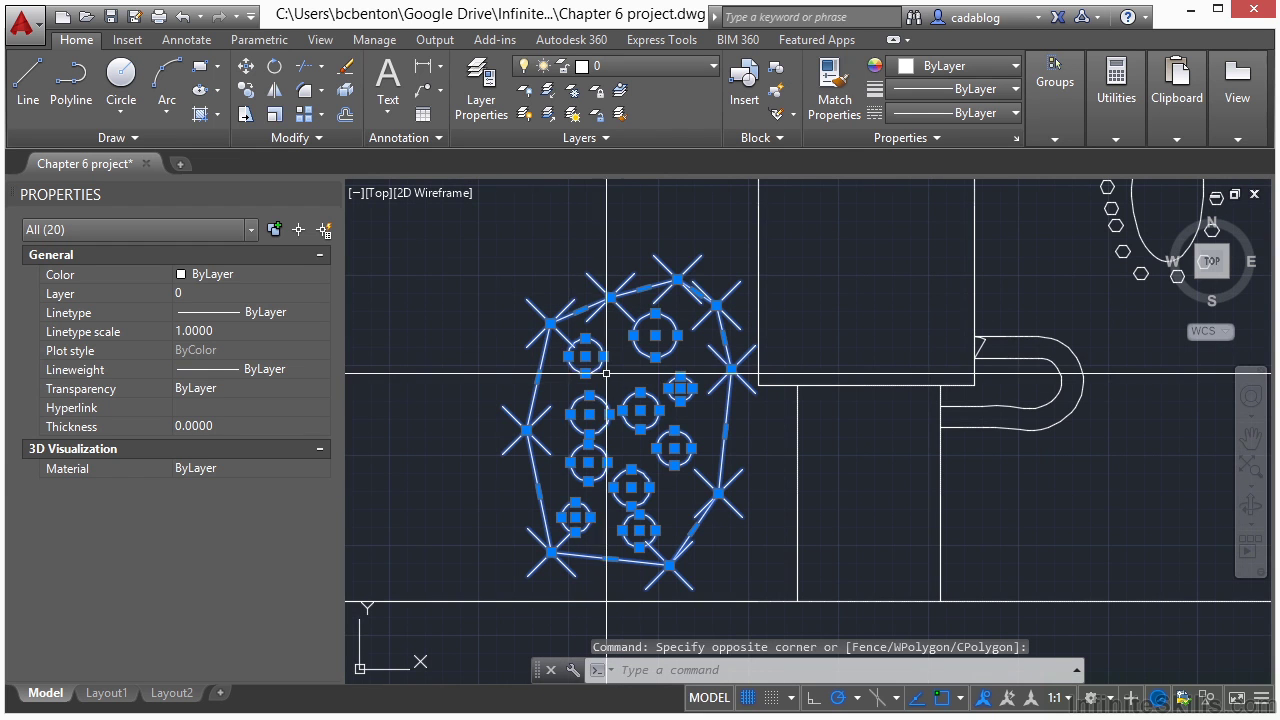
# Quick Select only the 9 Point objects in the selection and erase them.
pyautogui.click(325, 231)
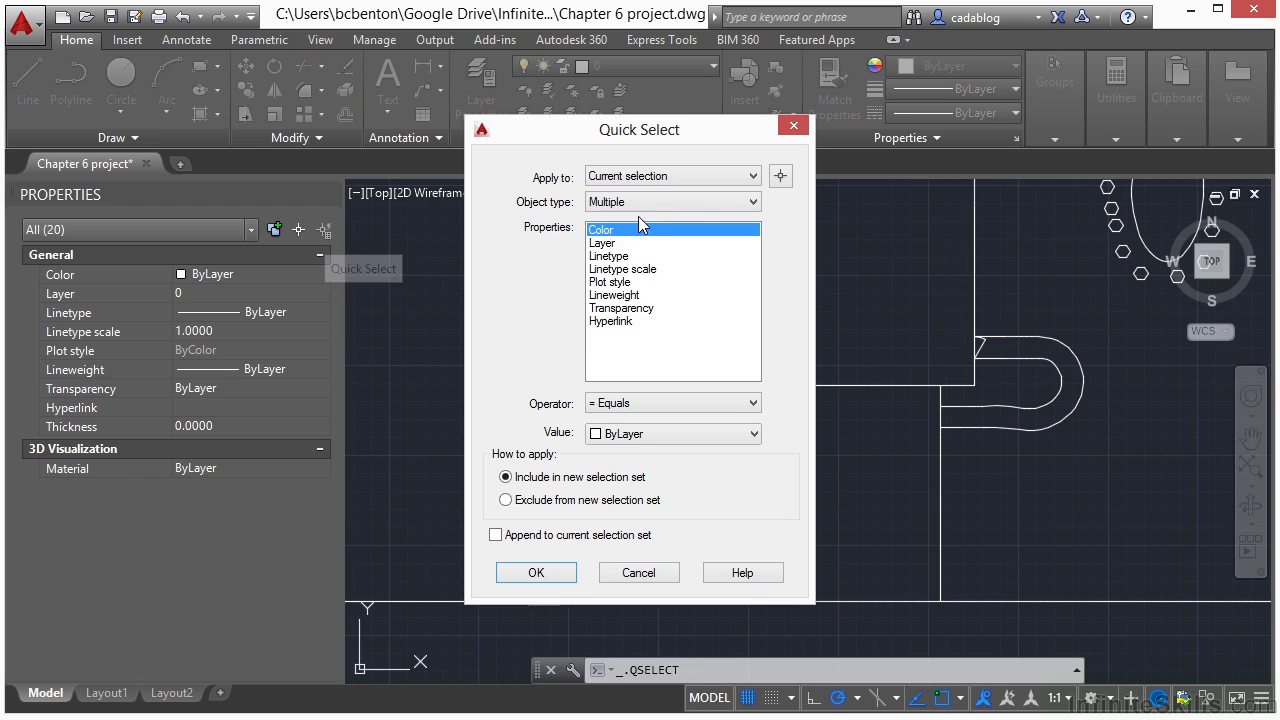
pyautogui.click(661, 202)
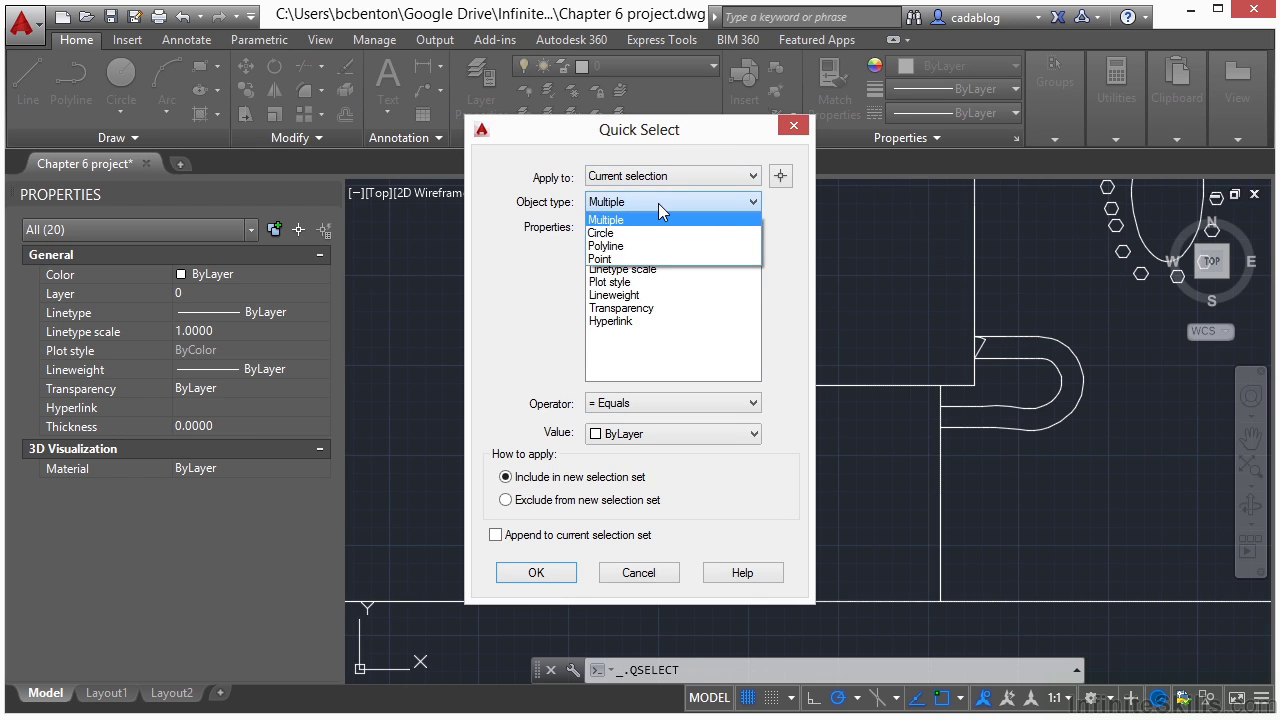
pyautogui.click(627, 259)
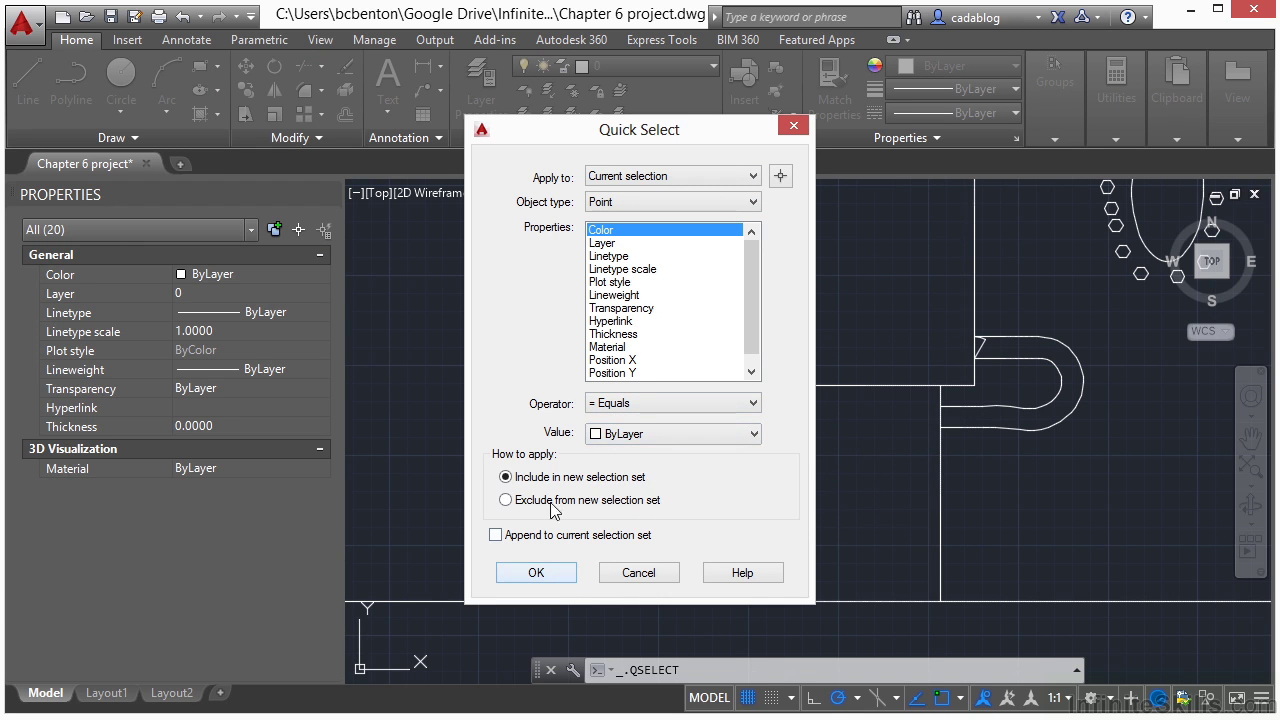
pyautogui.click(536, 573)
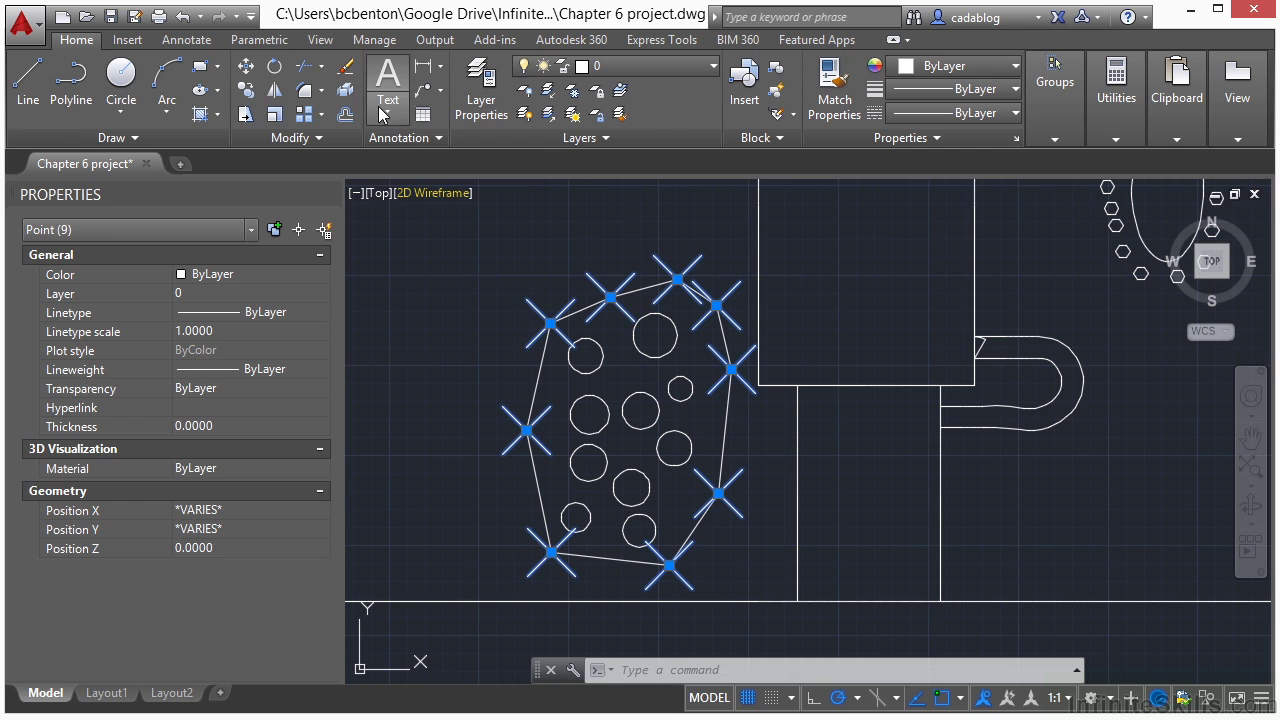
pyautogui.click(346, 68)
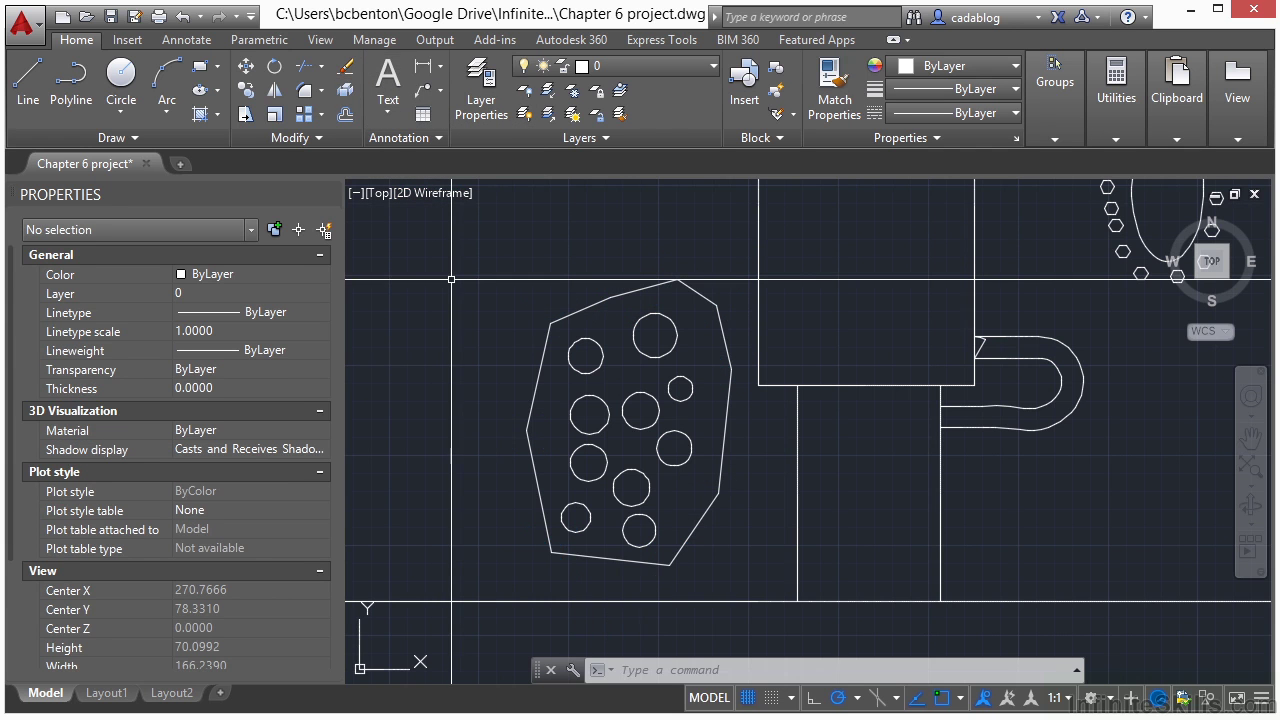
# Zoom out, pan to the hexagon-ringed ellipse and zoom in to centre it.
pyautogui.scroll(-3, 451, 279)
pyautogui.moveTo(729, 243); pyautogui.dragTo(686, 371, button='middle')
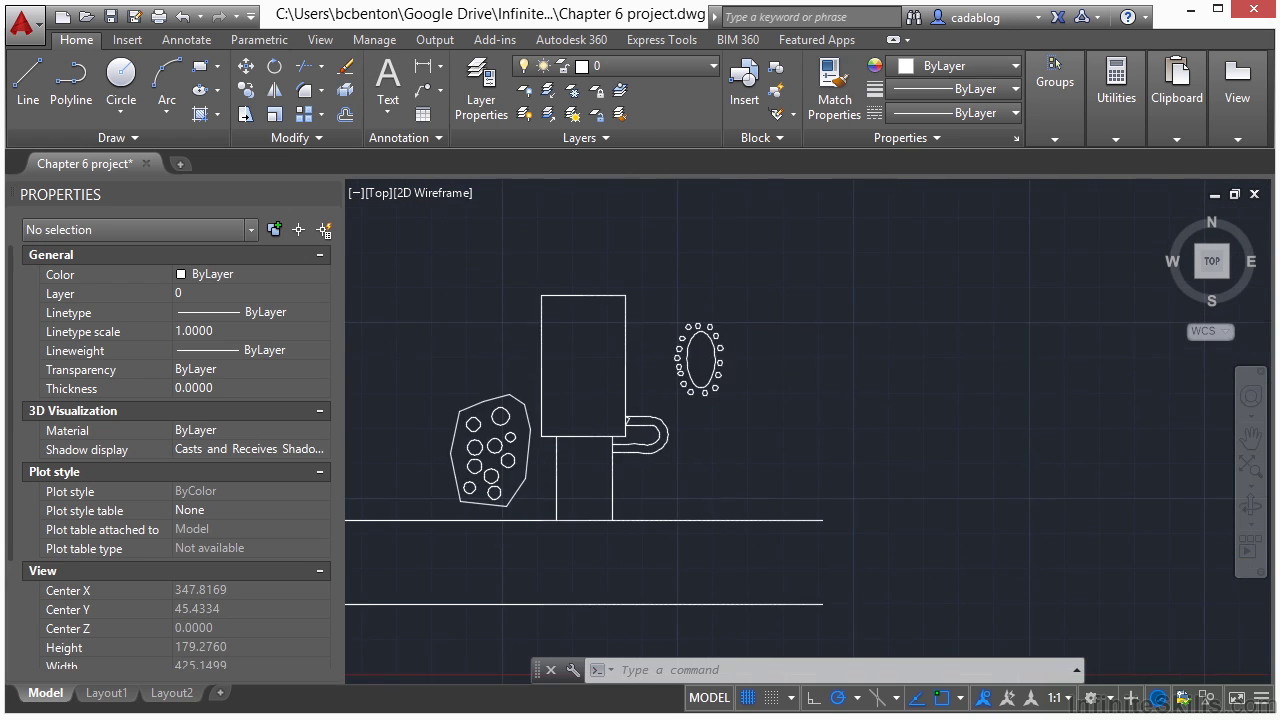
pyautogui.scroll(2, 709, 341)
pyautogui.scroll(5, 690, 355)
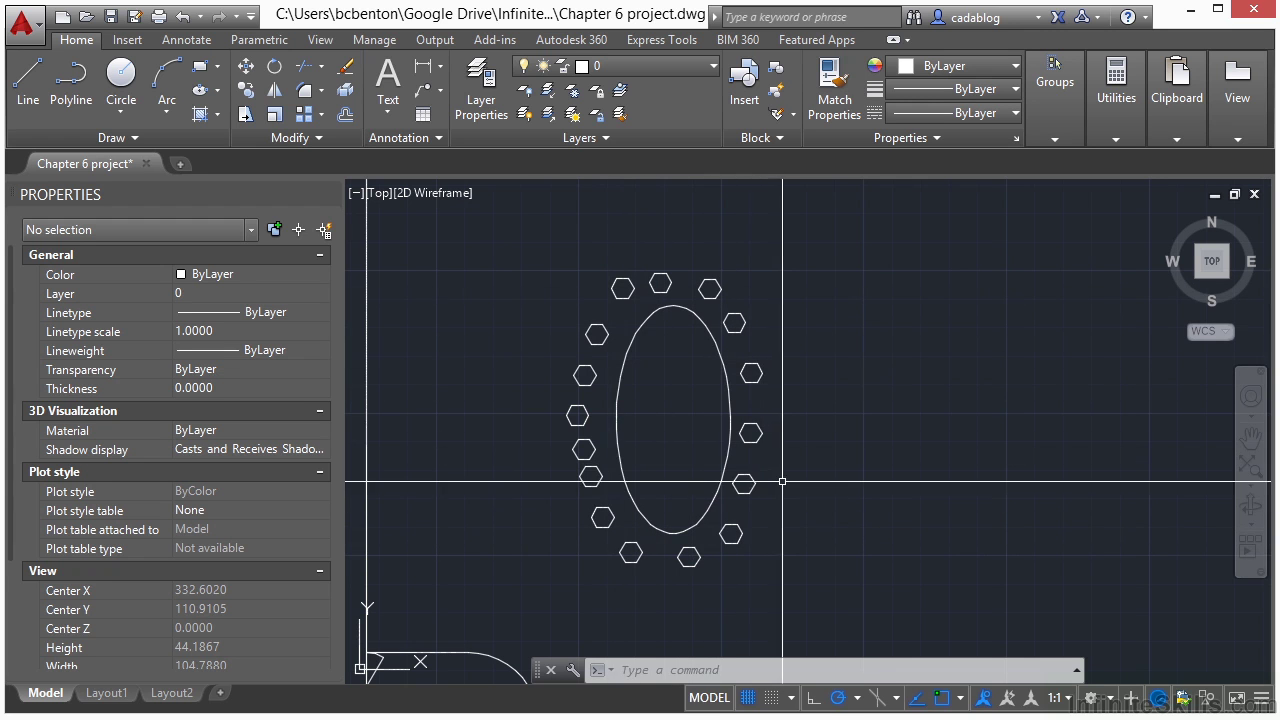
pyautogui.moveTo(695, 446); pyautogui.dragTo(705, 443, button='middle')
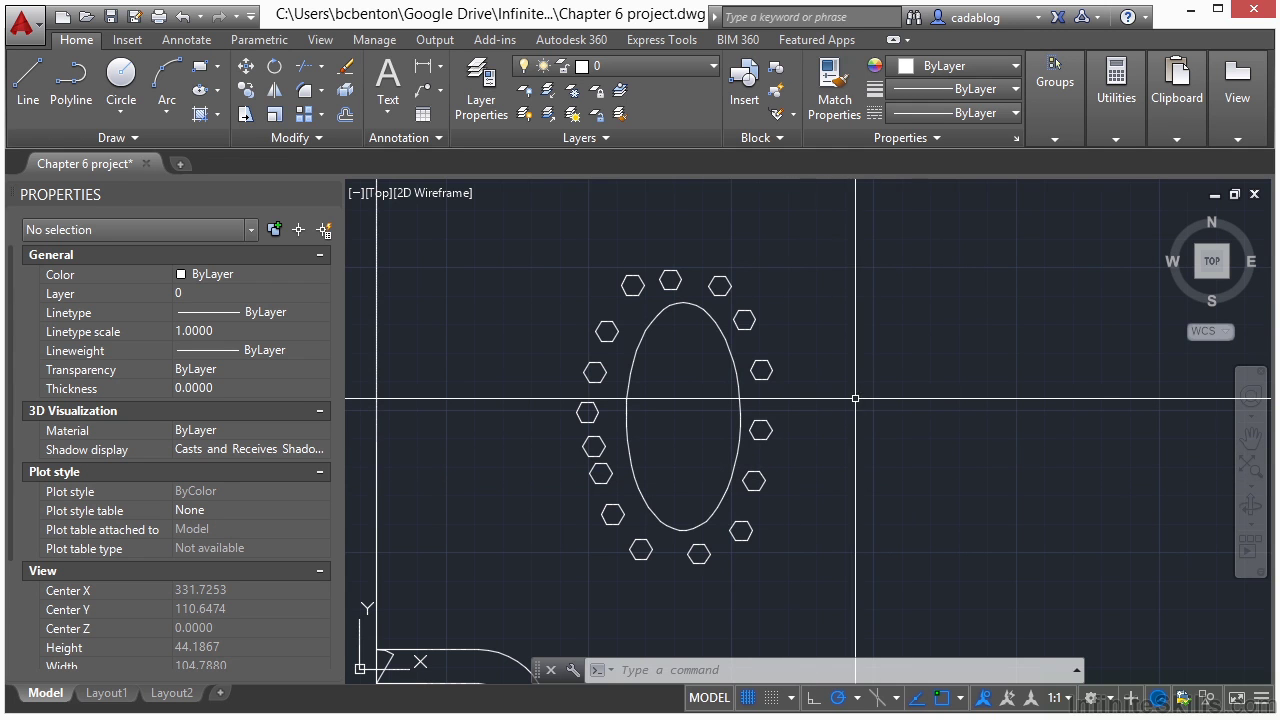
# Offset the ellipse outward by 3 to create an outer ring outline.
pyautogui.click(321, 115)
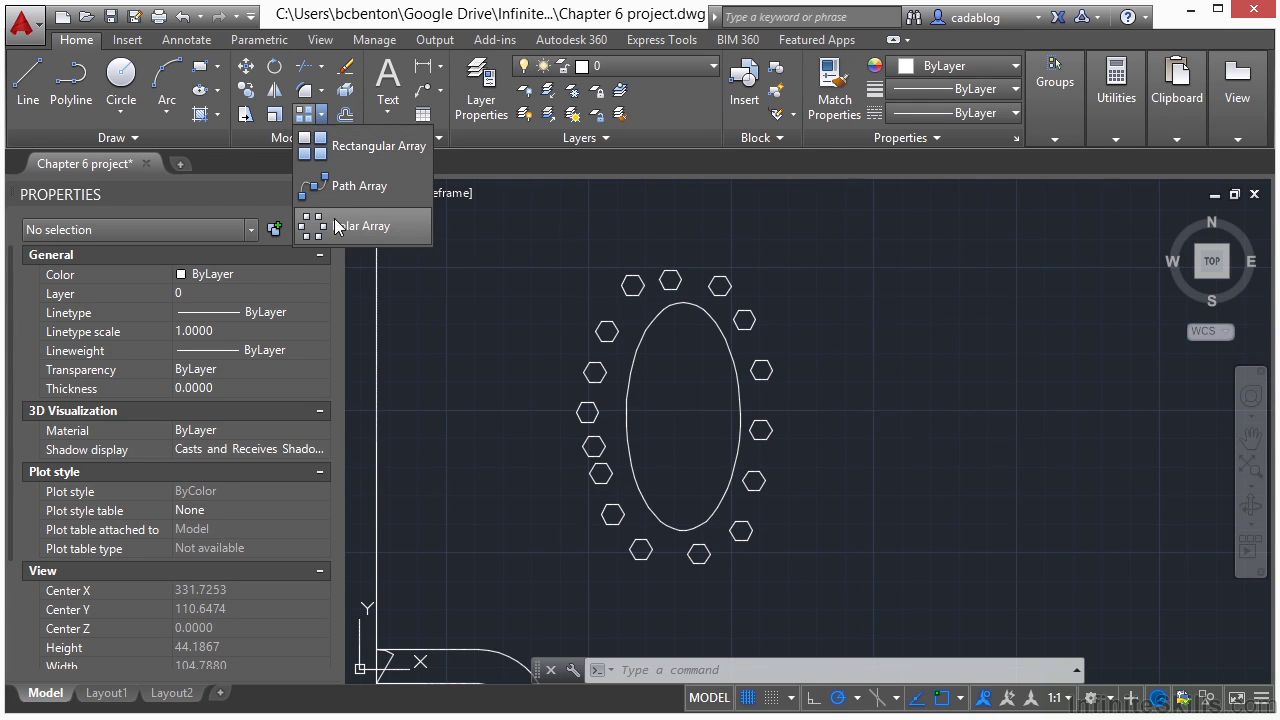
pyautogui.scroll(4, 671, 408)
pyautogui.write('o')
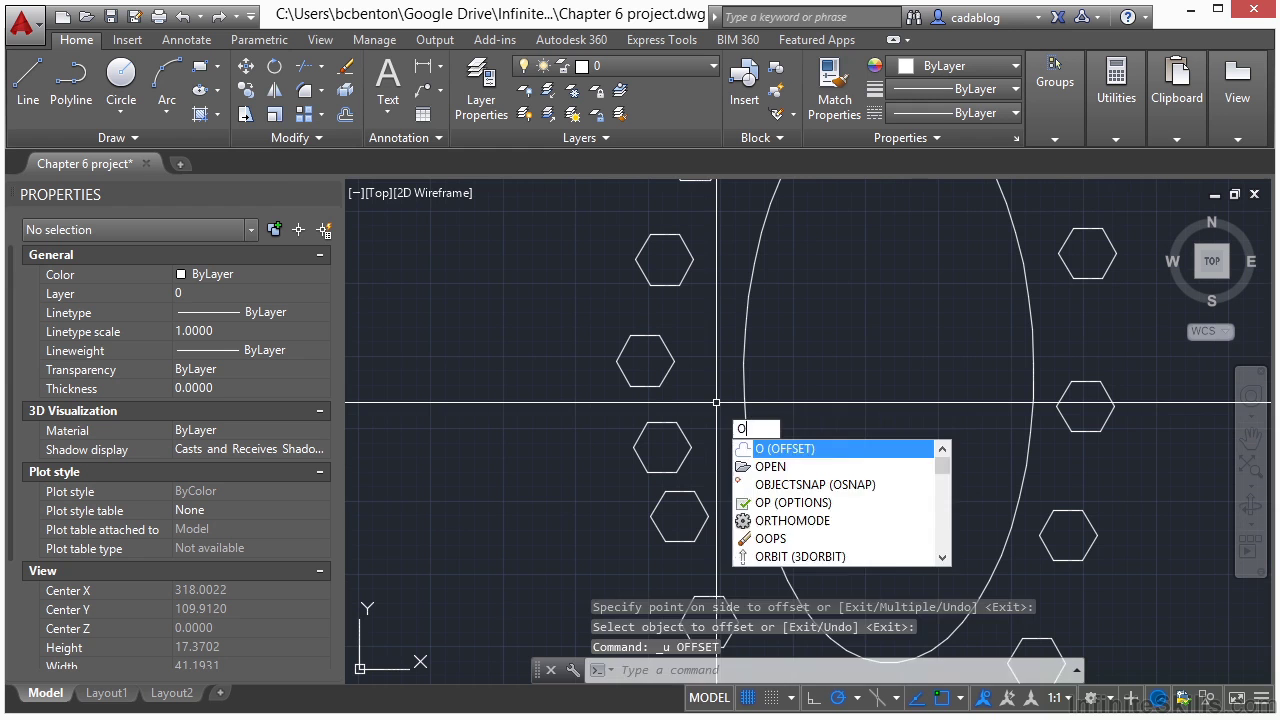
pyautogui.press('Return')
pyautogui.write('3')
pyautogui.press('Return')
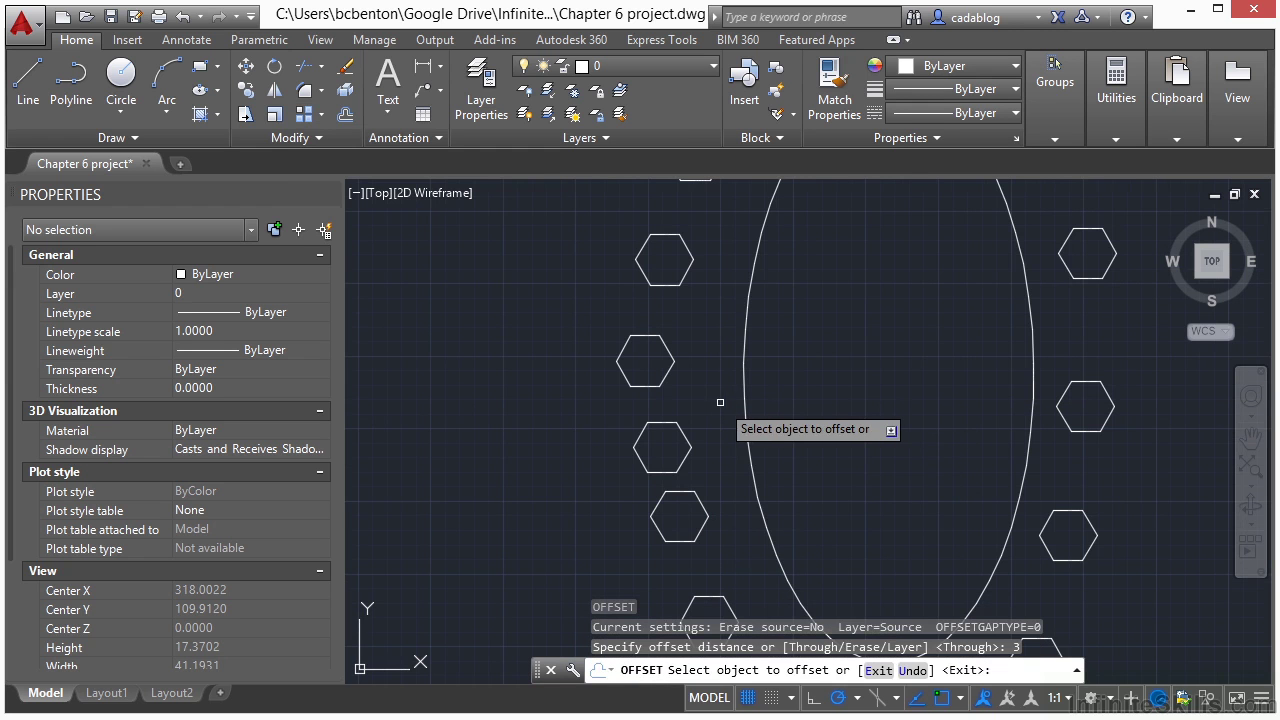
pyautogui.click(741, 391)
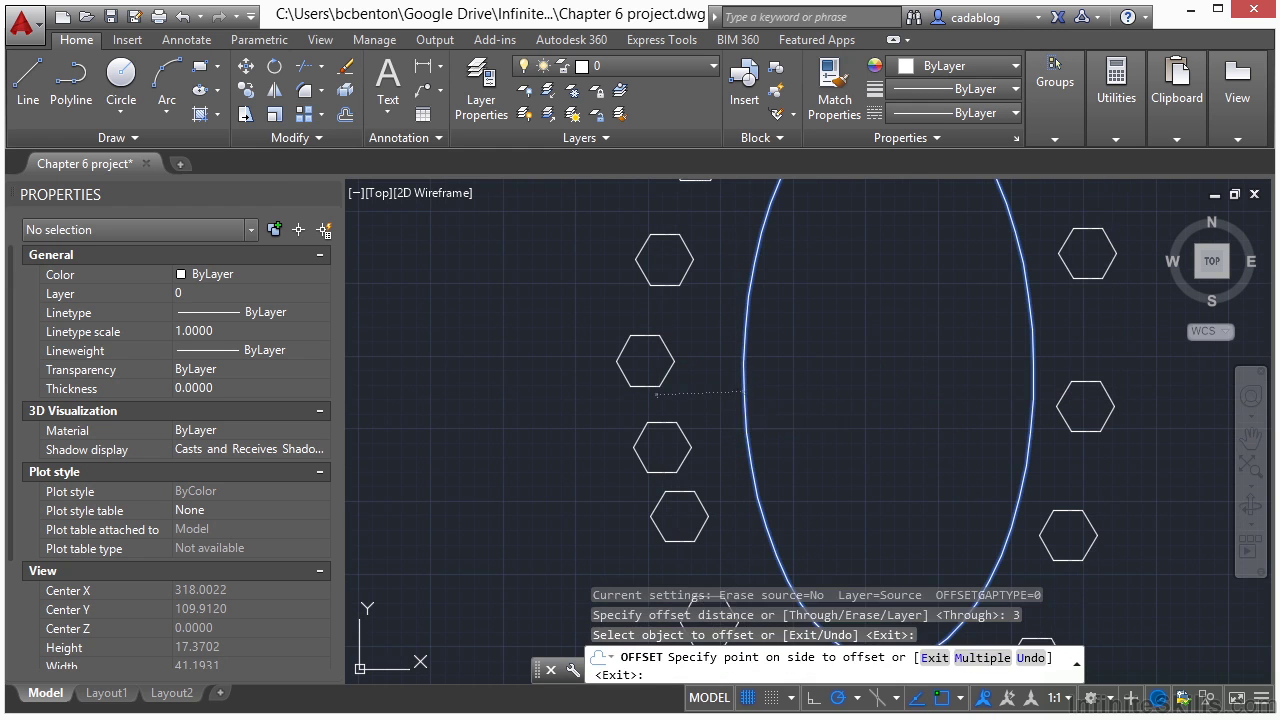
pyautogui.click(689, 394)
pyautogui.press('Return')
pyautogui.click(655, 397)
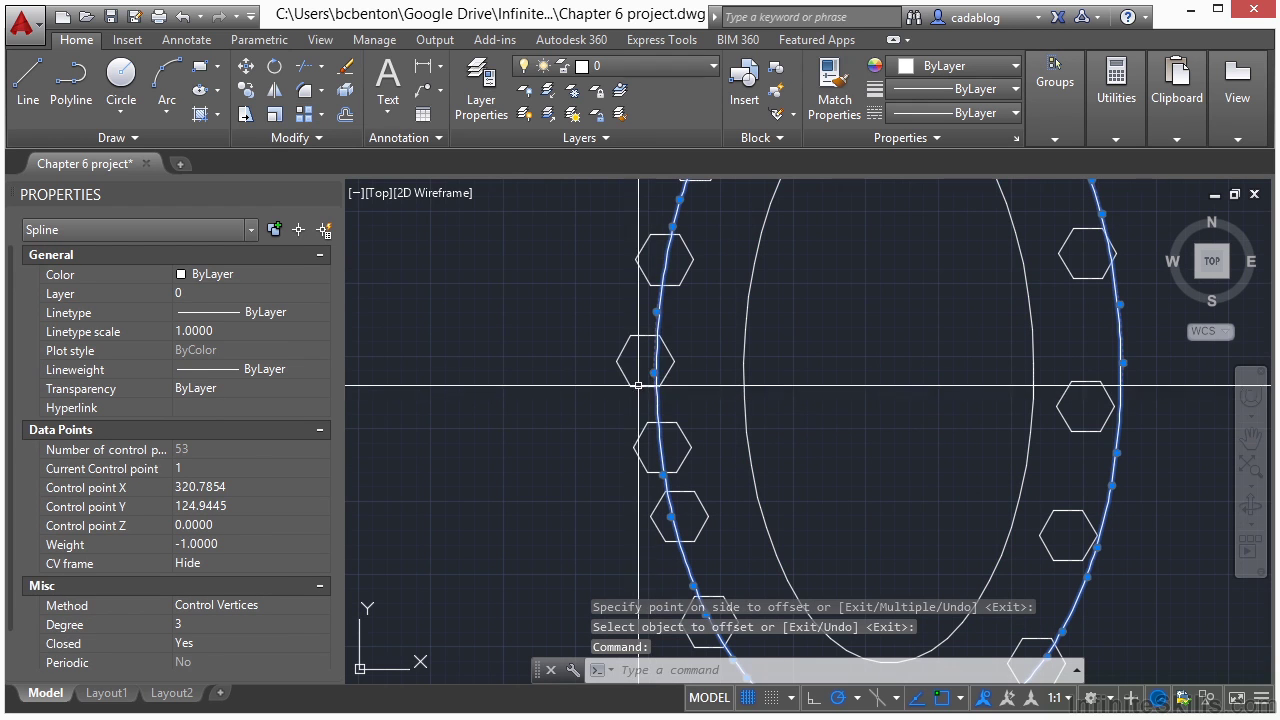
pyautogui.press('Escape')
pyautogui.press('Escape')
# Break a short gap out of the outer ring between two hexagons on its left.
pyautogui.write('BR')
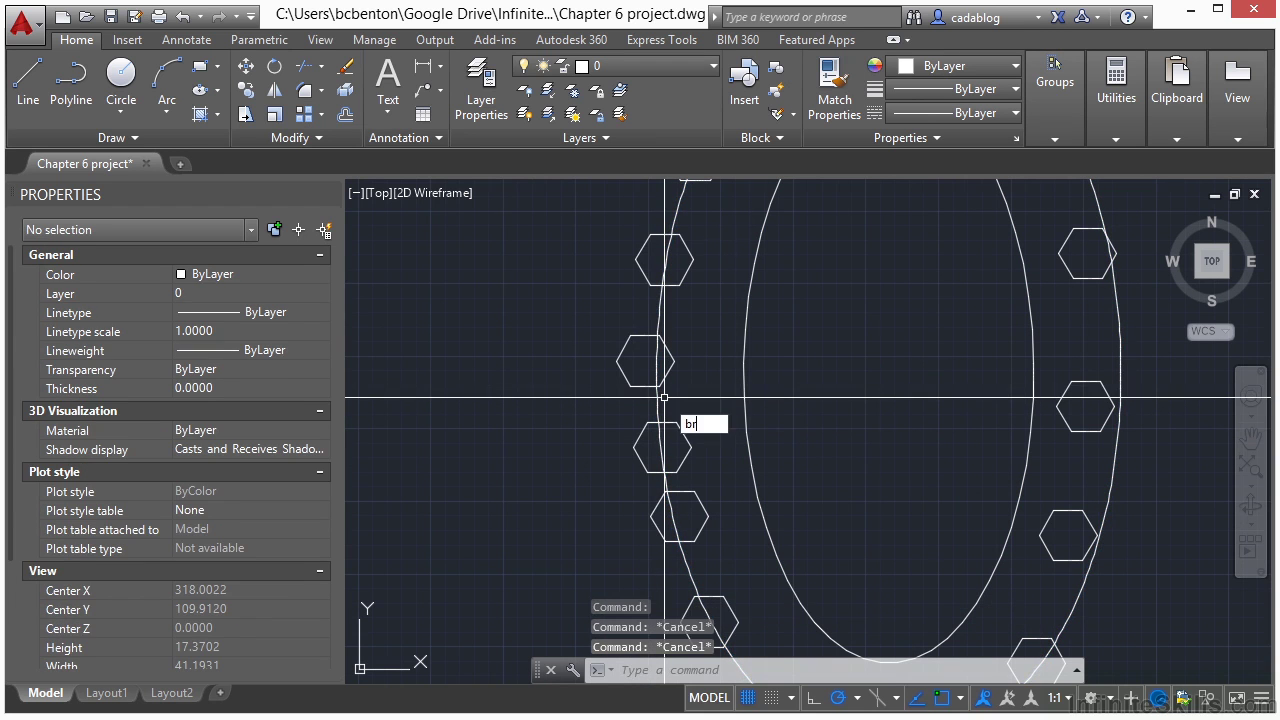
pyautogui.press('Return')
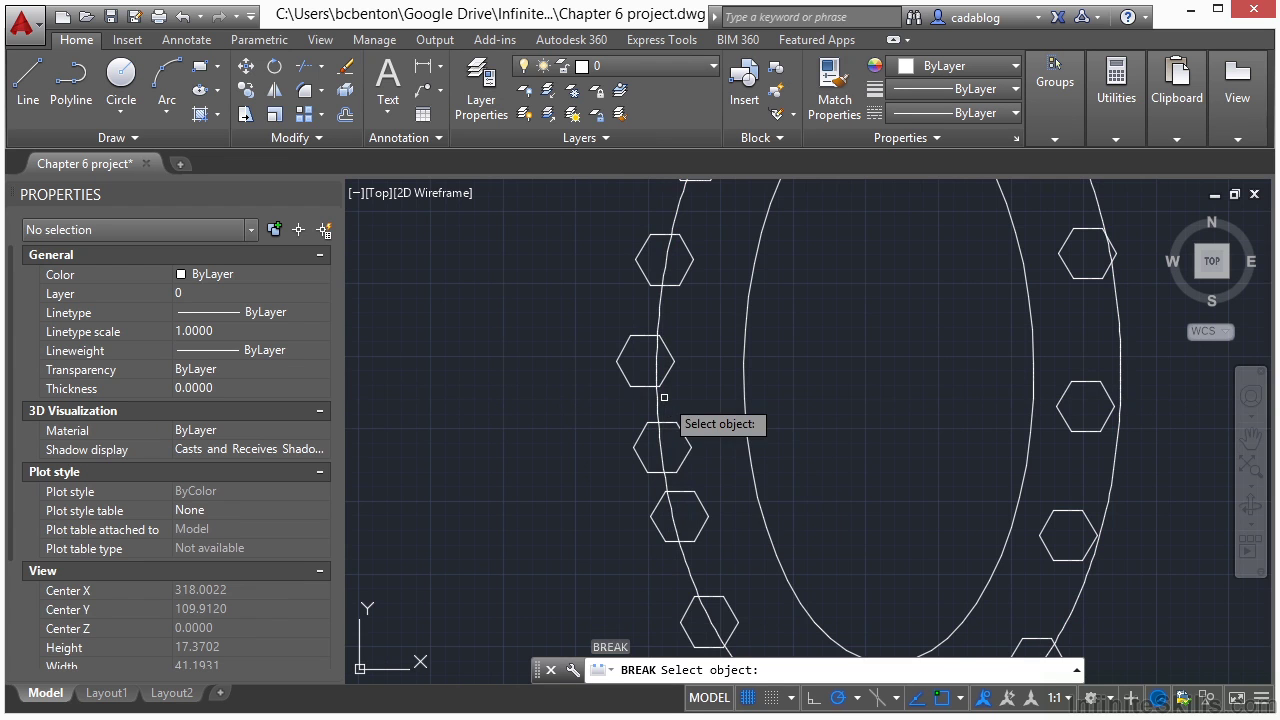
pyautogui.scroll(4, 664, 398)
pyautogui.click(645, 478)
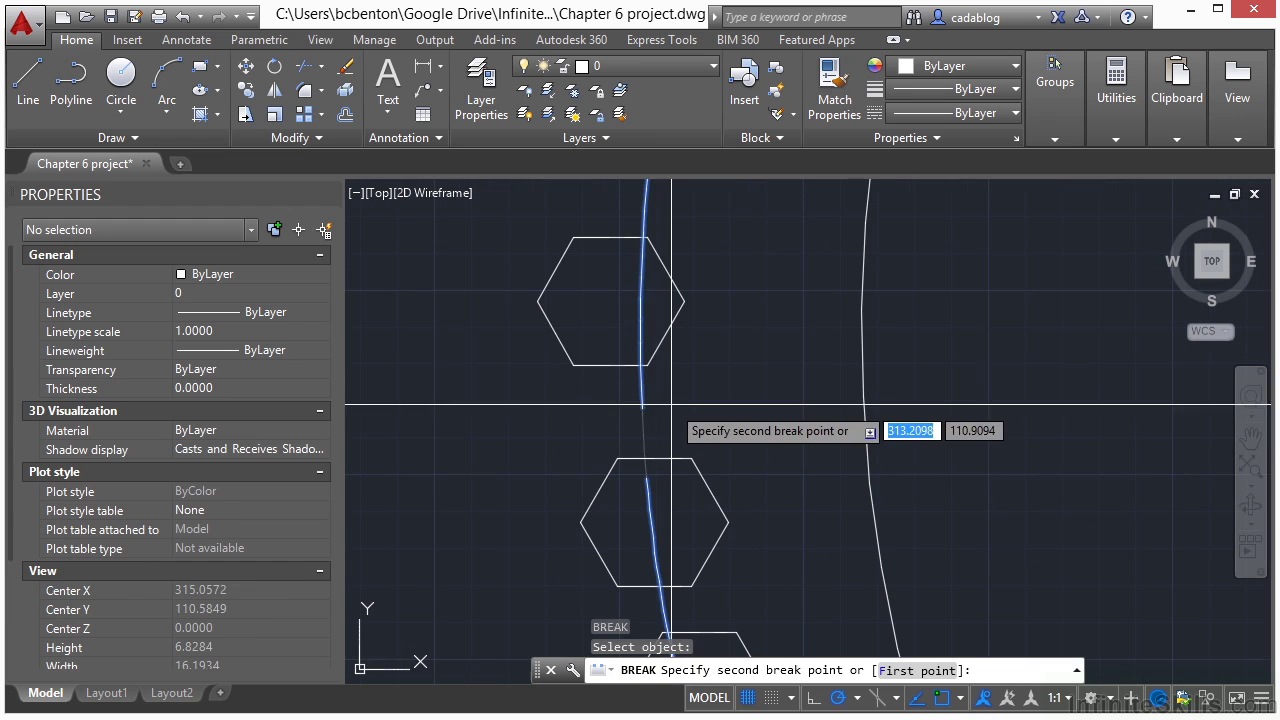
pyautogui.click(667, 388)
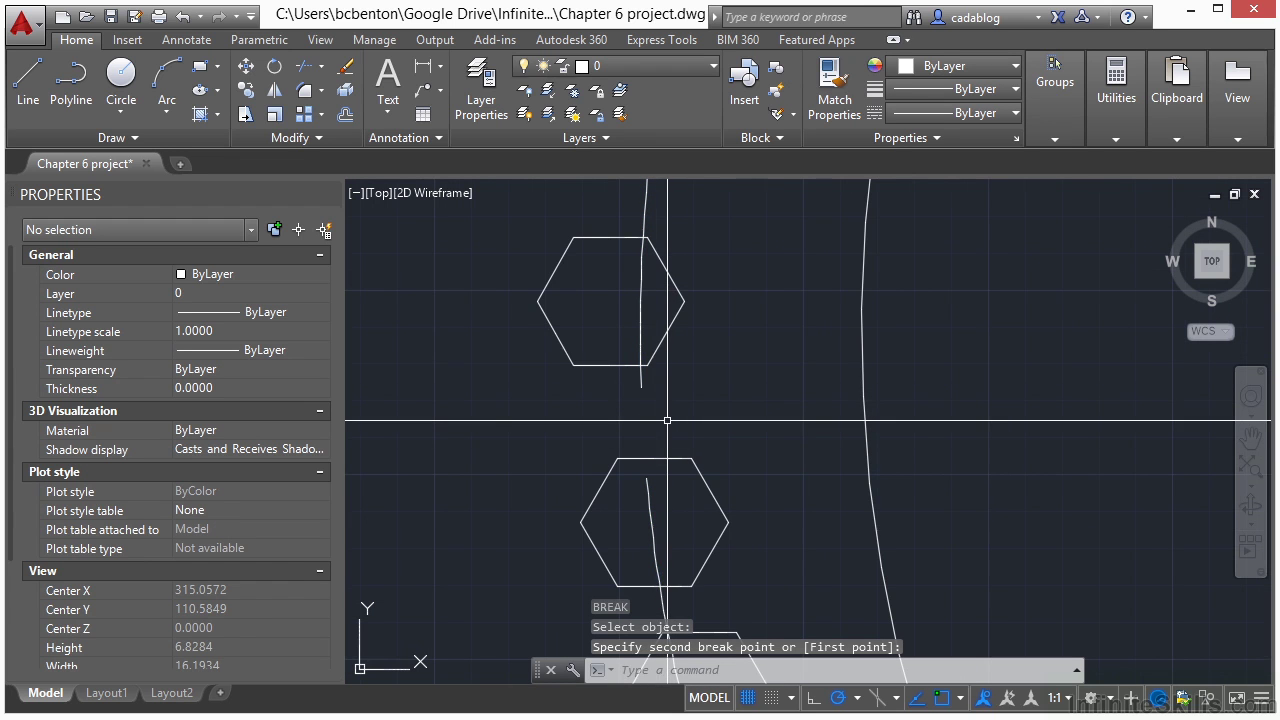
pyautogui.scroll(-6, 667, 420)
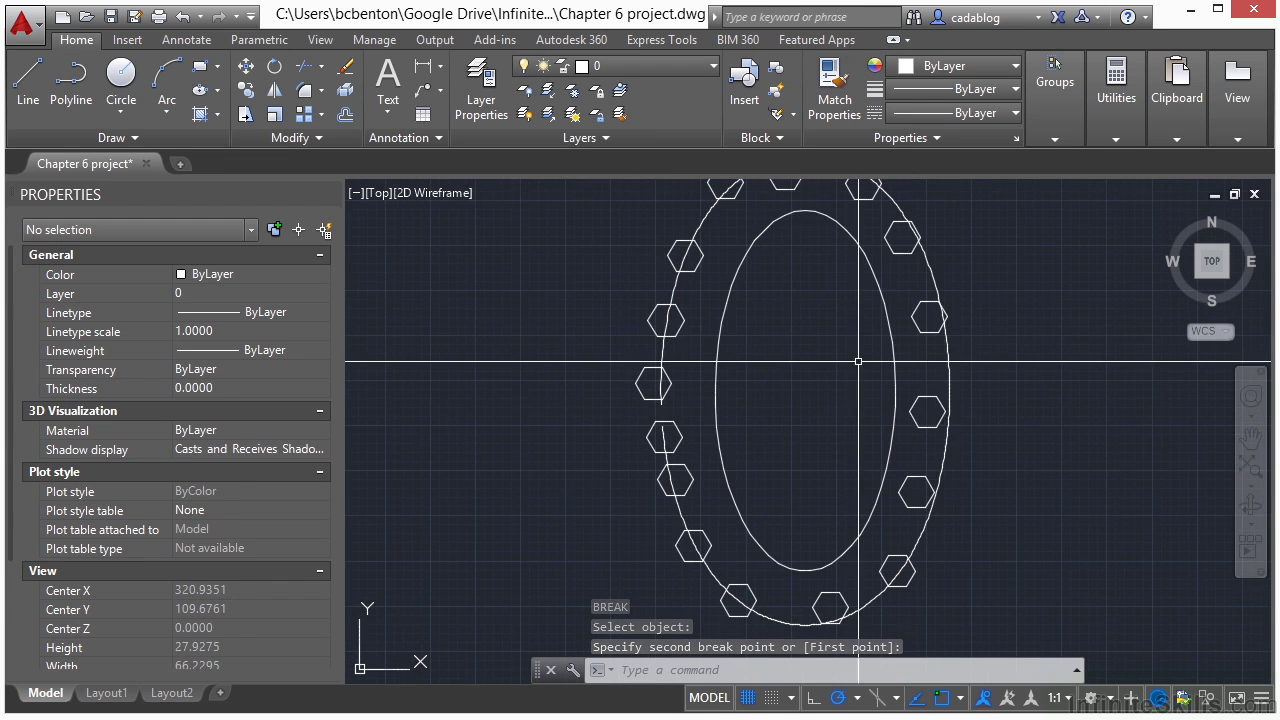
pyautogui.scroll(-2, 590, 440)
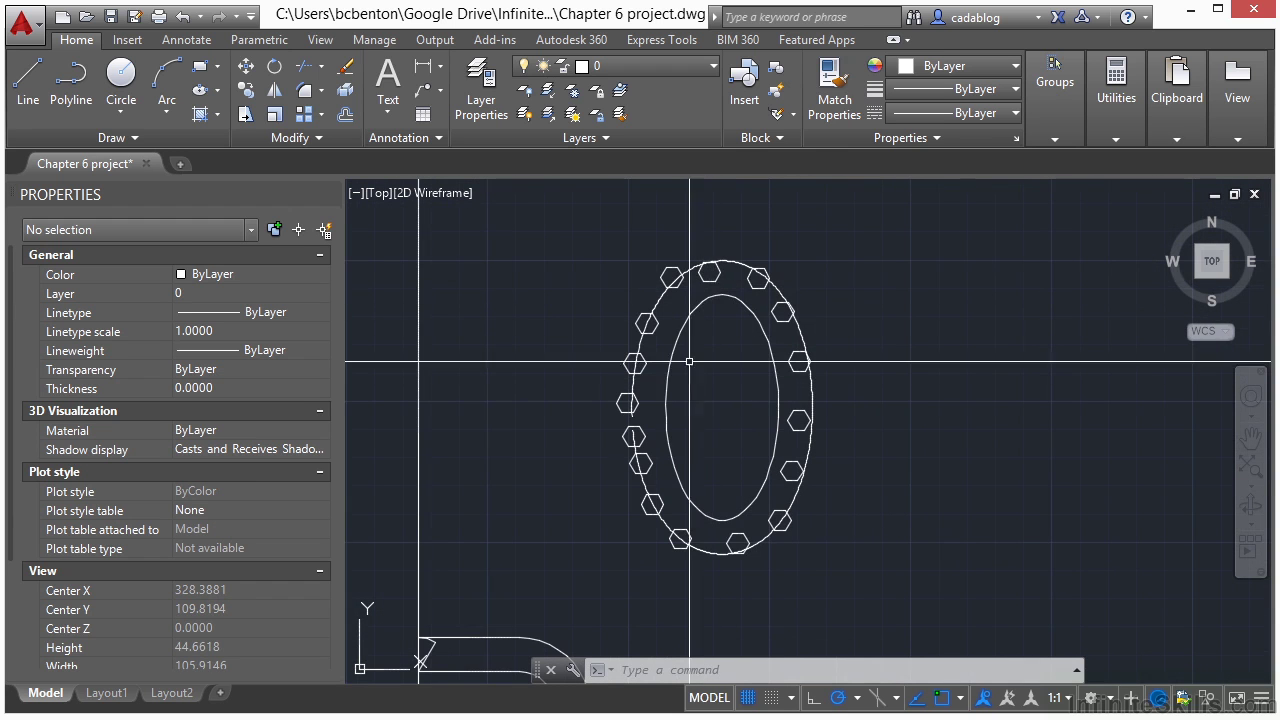
# Window-select the ring and Quick Select filter it down to the 16 polyline hexagons.
pyautogui.click(554, 230)
pyautogui.click(886, 578)
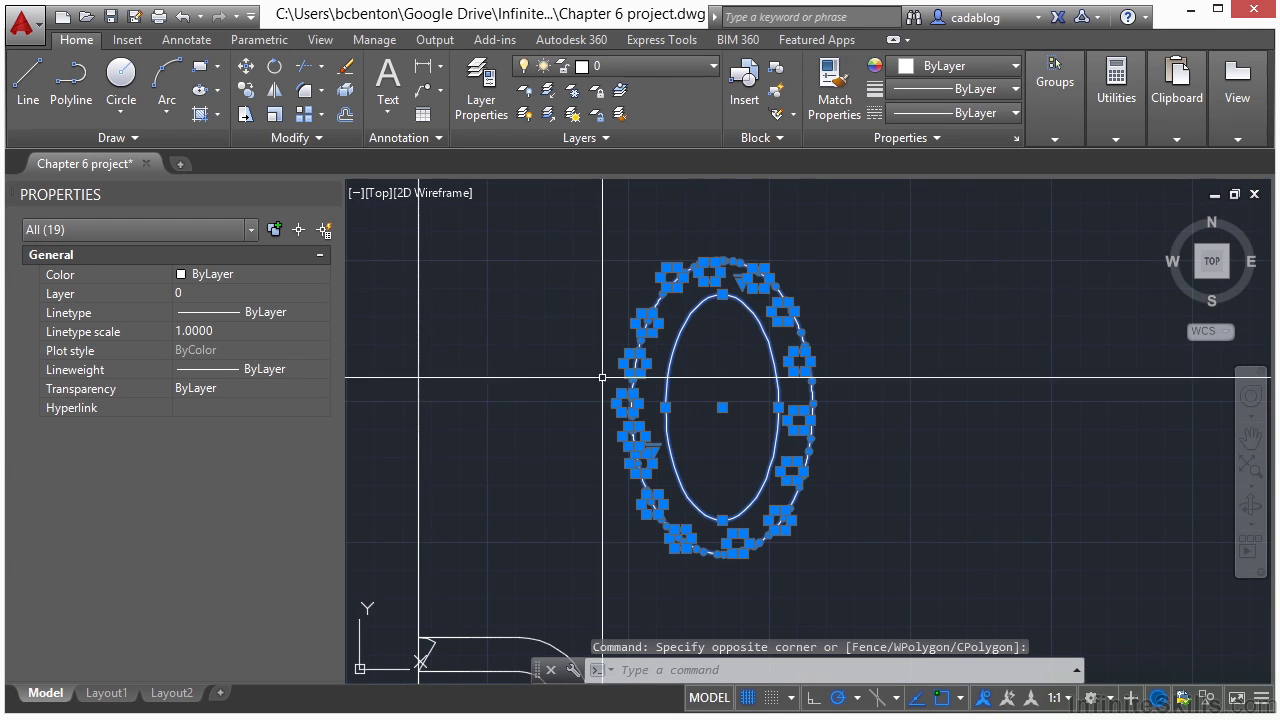
pyautogui.click(324, 230)
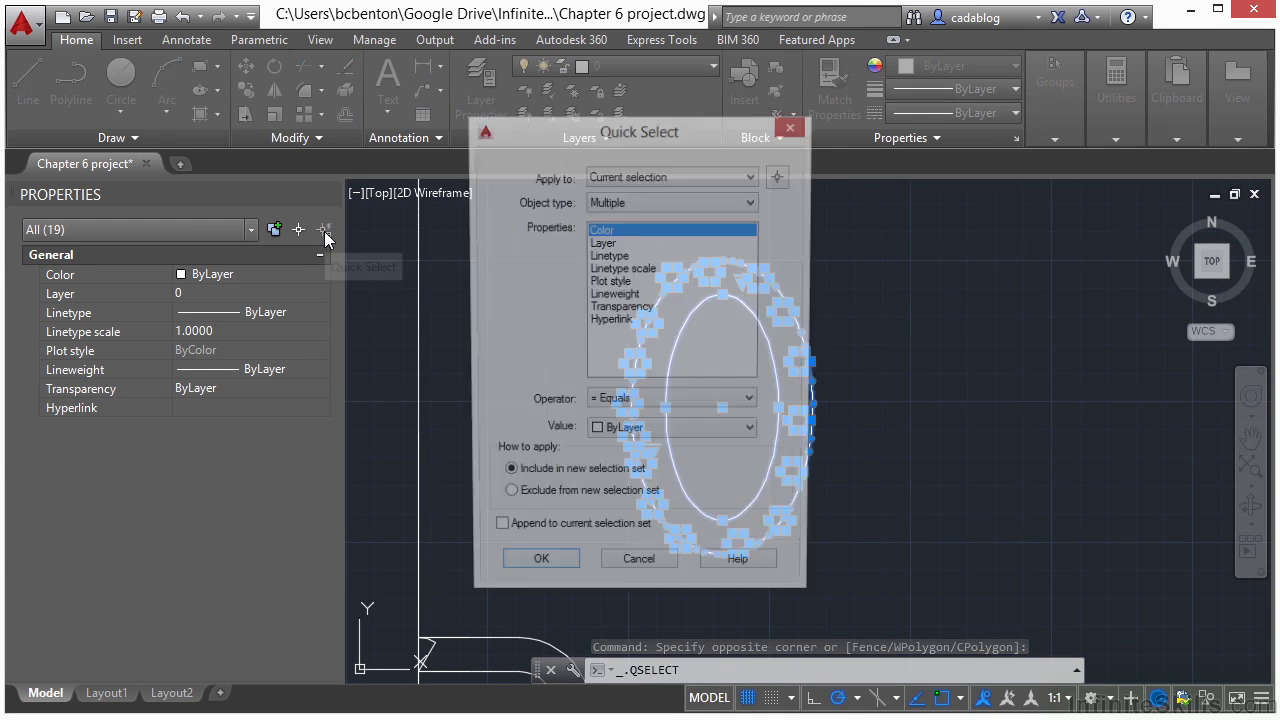
pyautogui.click(682, 201)
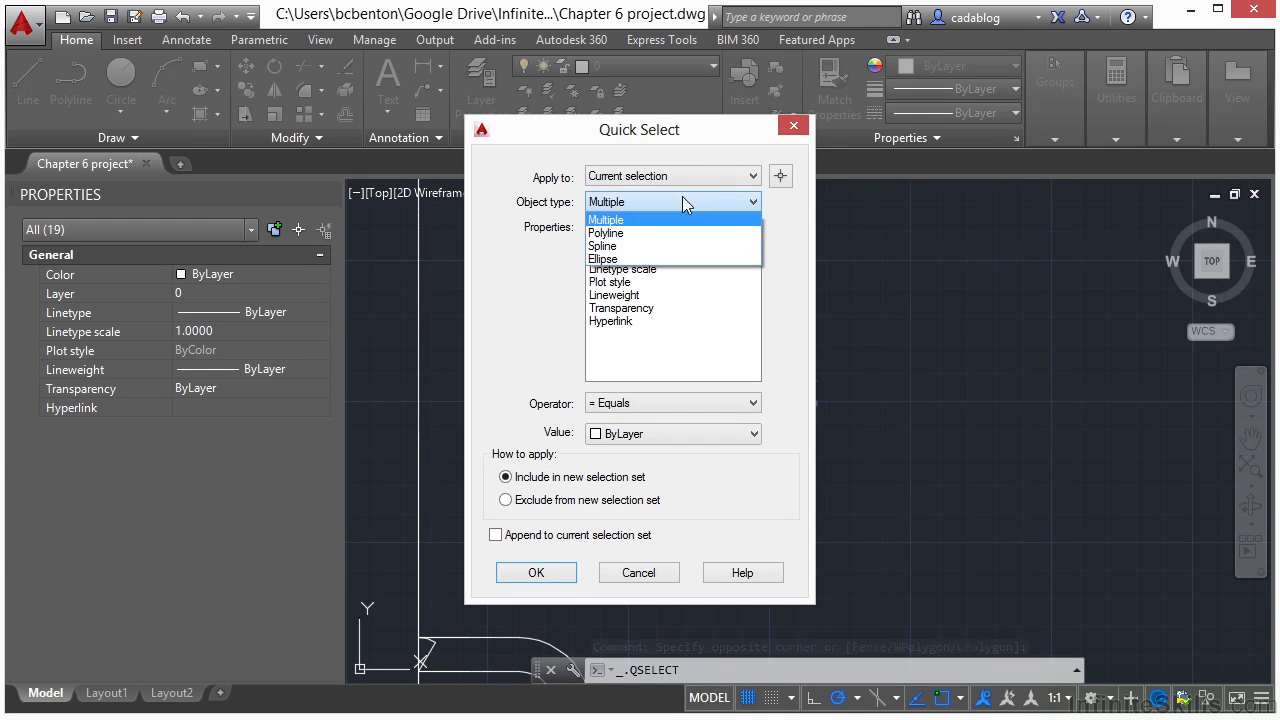
pyautogui.click(634, 233)
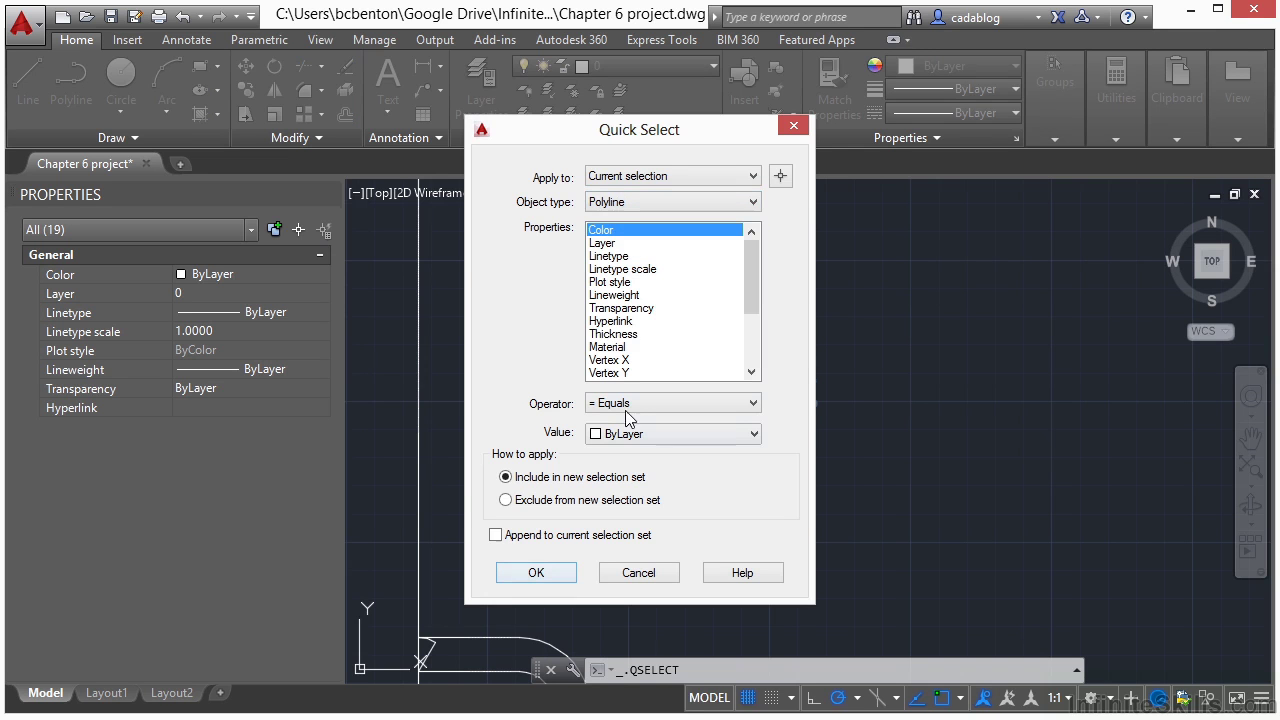
pyautogui.click(535, 571)
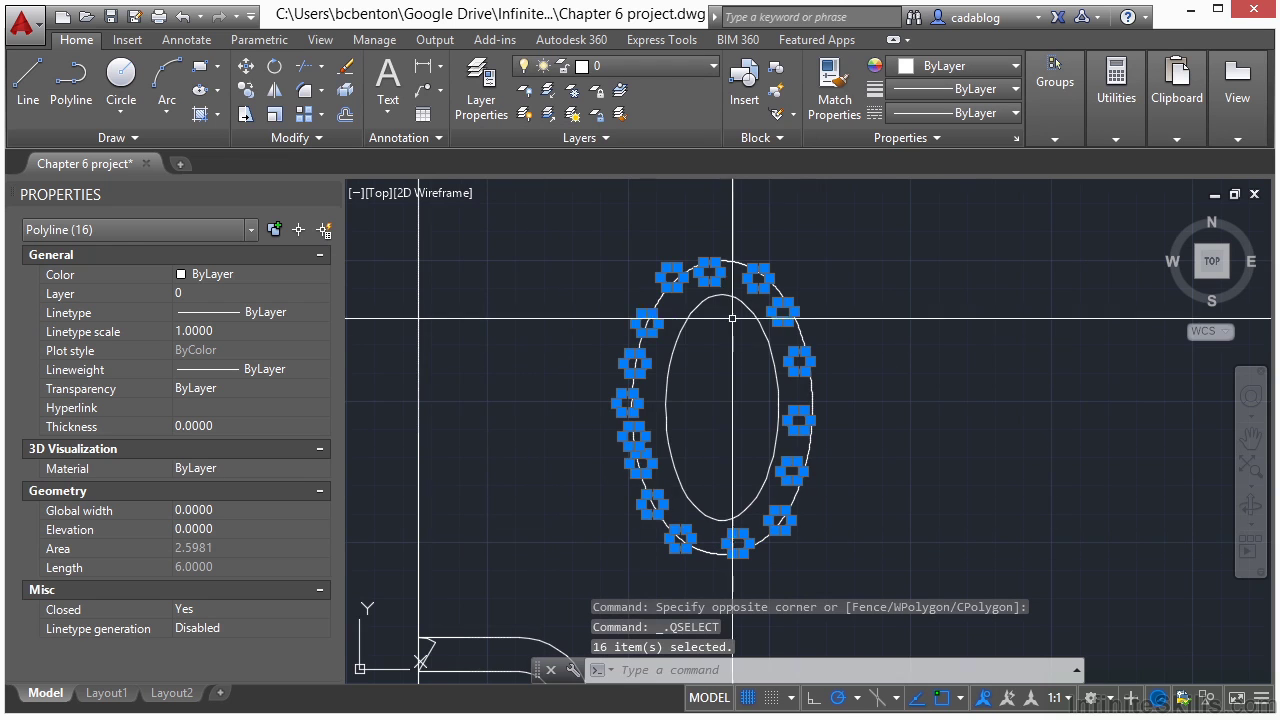
# Drop the single left-side hexagon from the selection with a Shift window.
pyautogui.moveTo(633, 410)
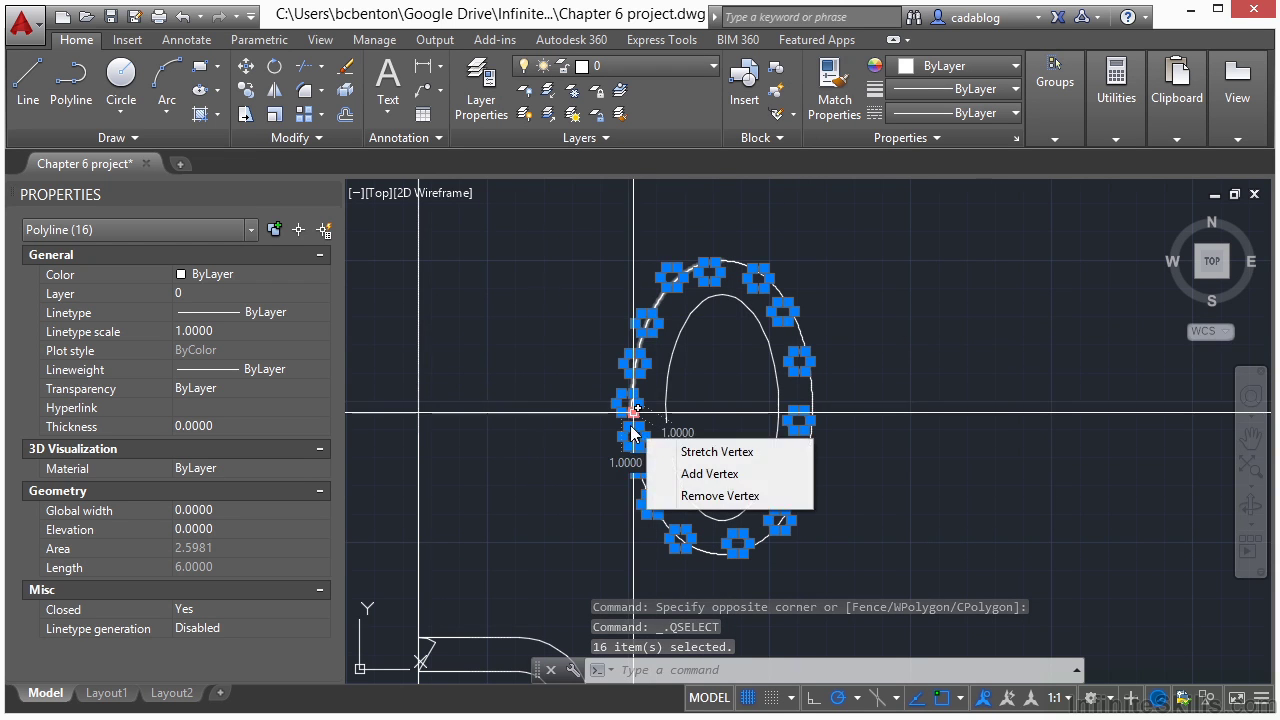
pyautogui.scroll(5, 633, 410)
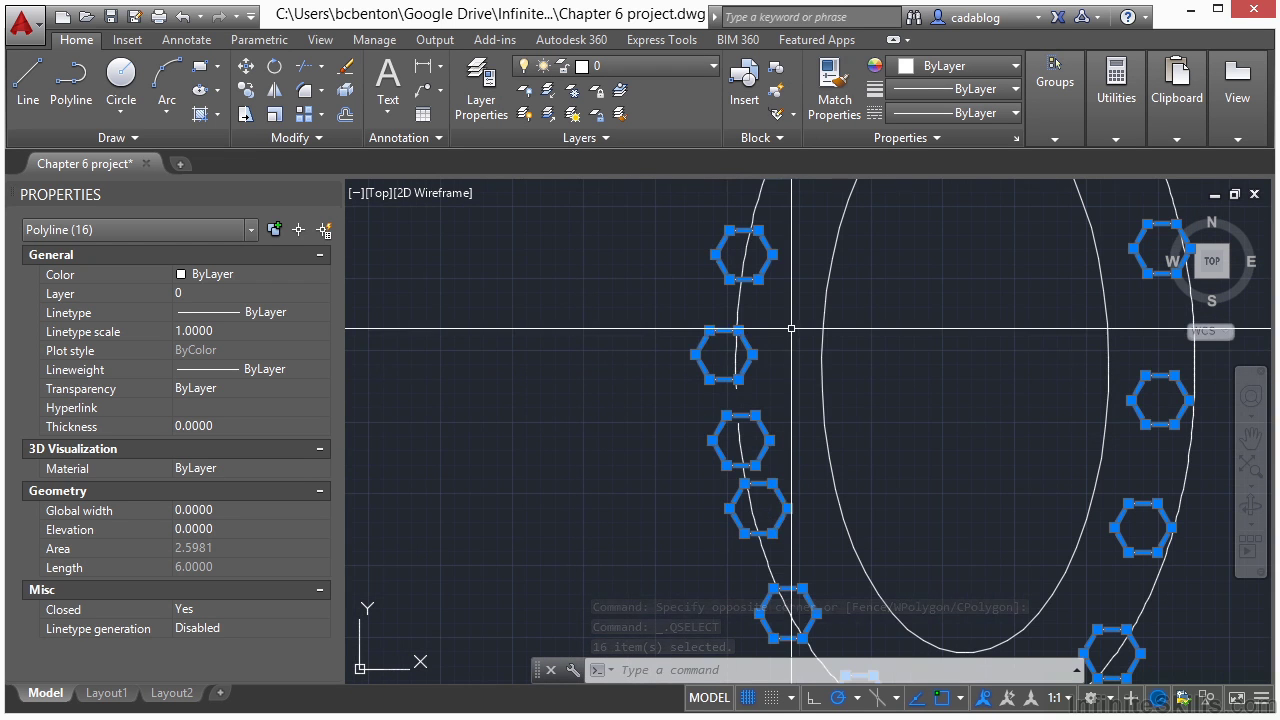
pyautogui.keyDown('shift'); pyautogui.click(791, 328); pyautogui.keyUp('shift')
pyautogui.click(665, 389)
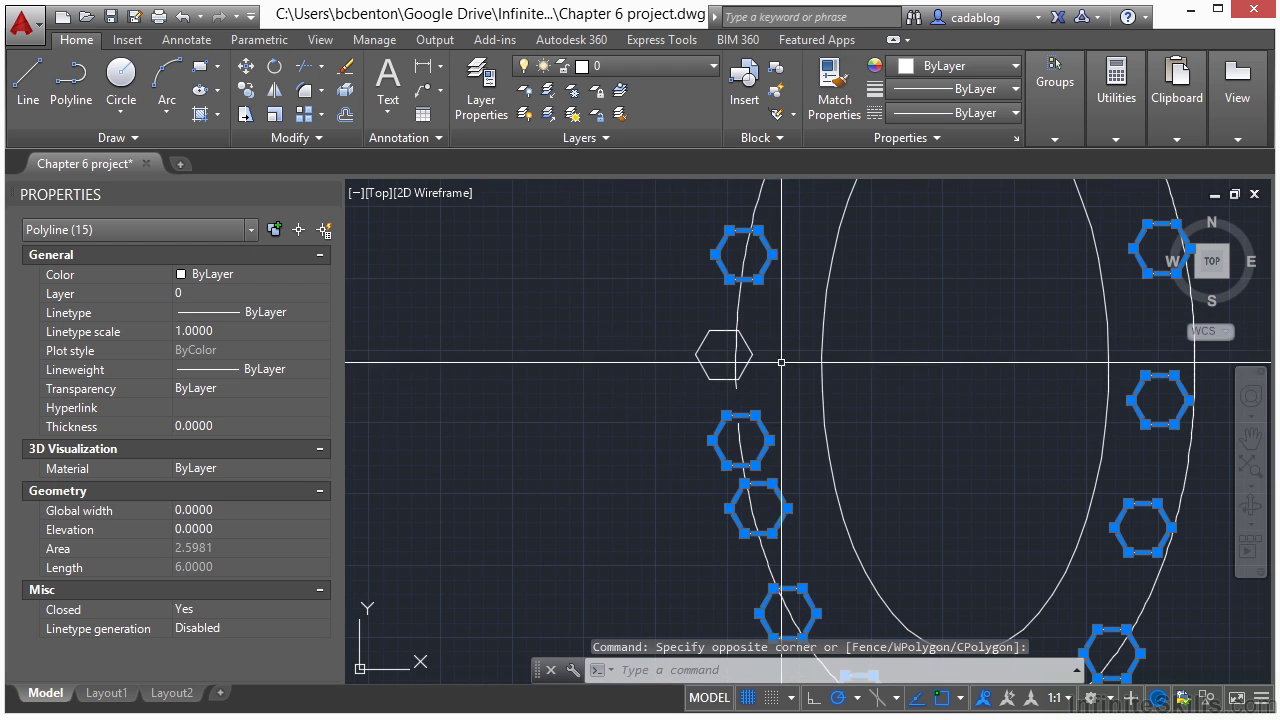
pyautogui.scroll(-2, 600, 418)
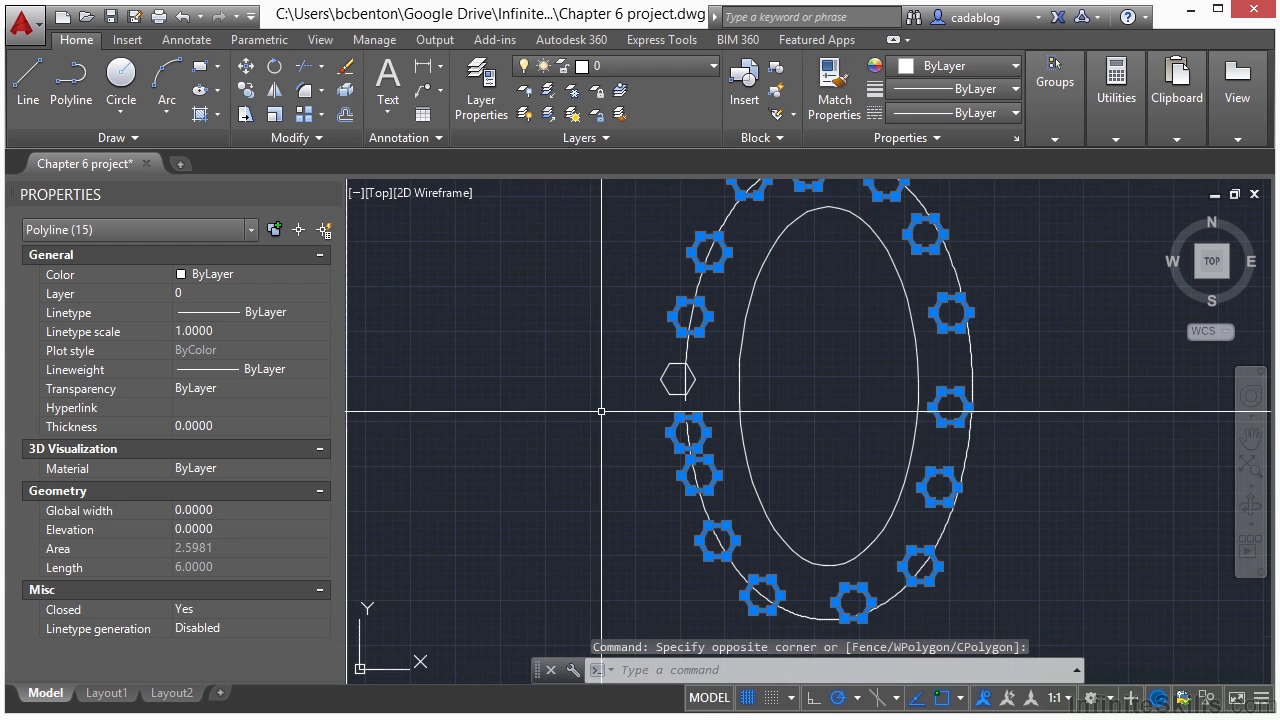
pyautogui.scroll(-2, 601, 413)
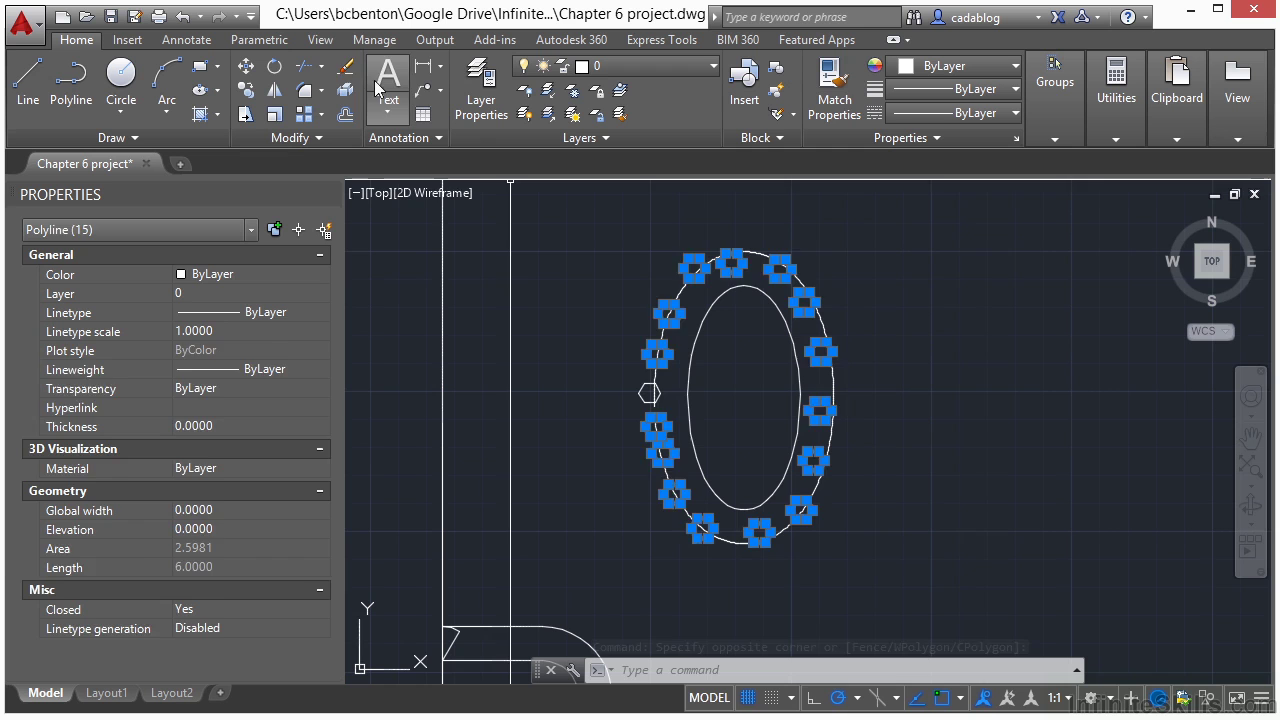
# Delete the 15 selected hexagons and move the last one by its edge midpoint onto the curve's break.
pyautogui.press('Delete')
pyautogui.write('m')
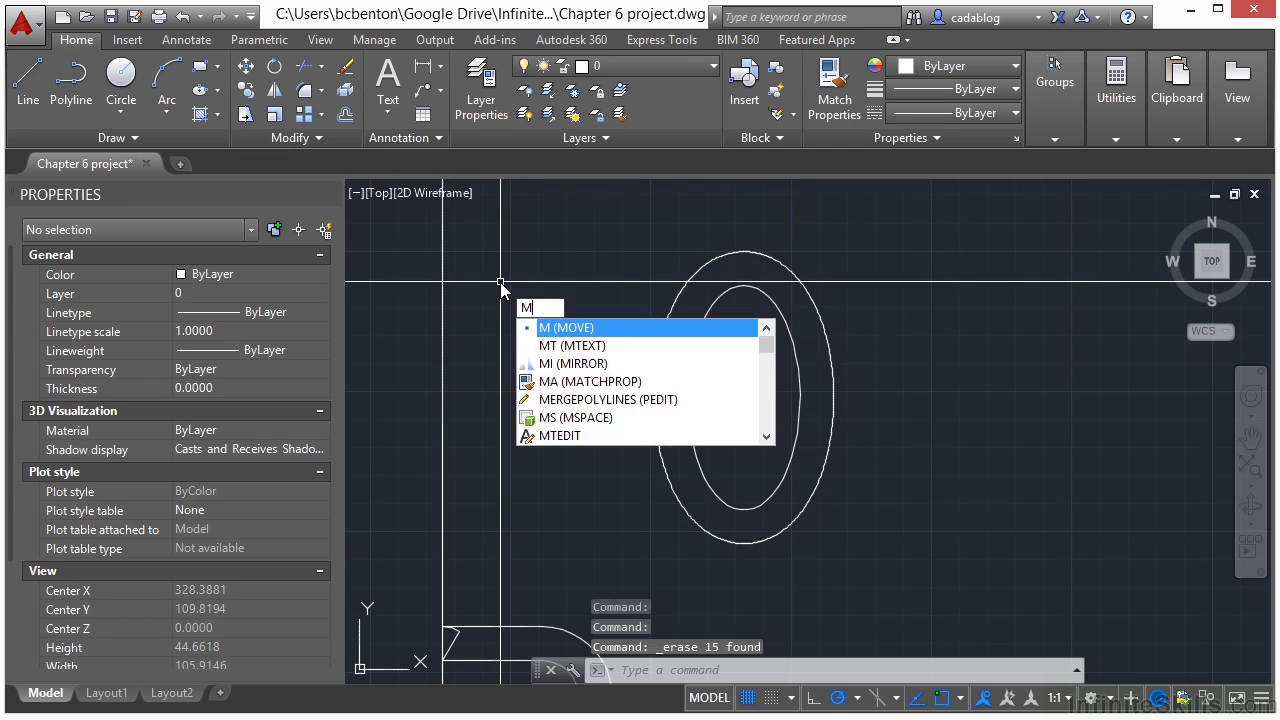
pyautogui.press('Return')
pyautogui.scroll(5, 633, 380)
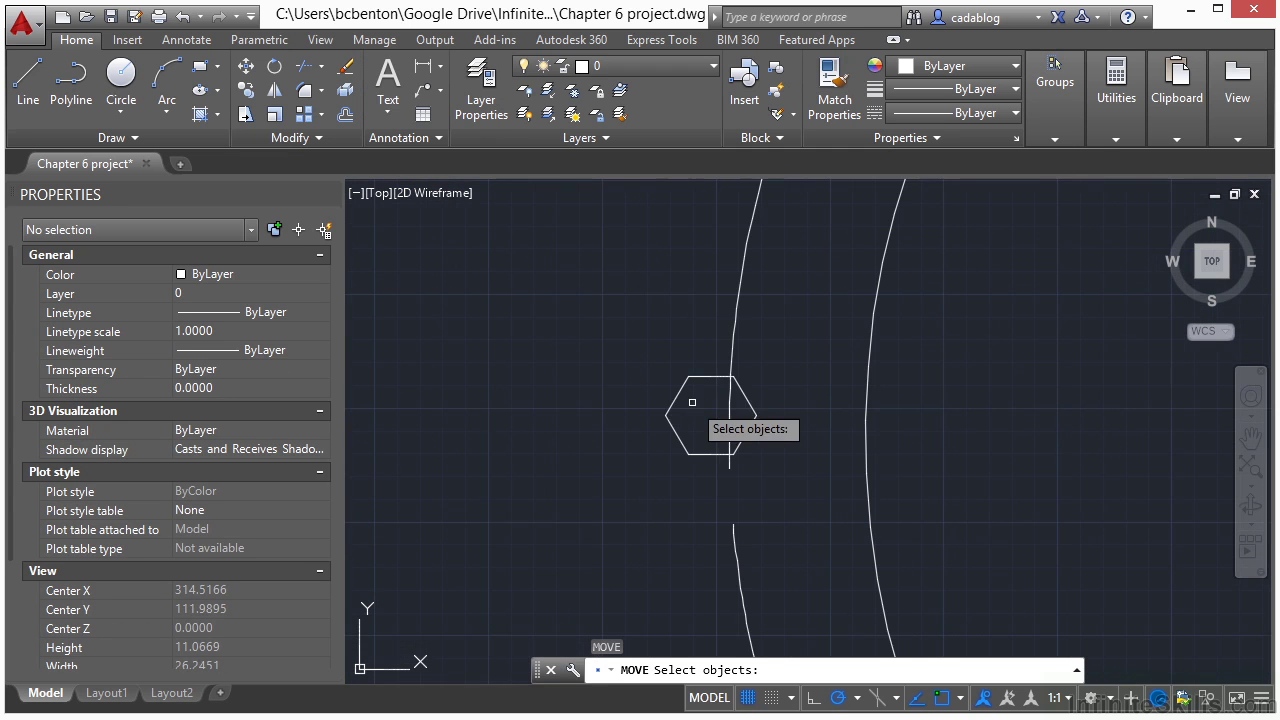
pyautogui.click(677, 397)
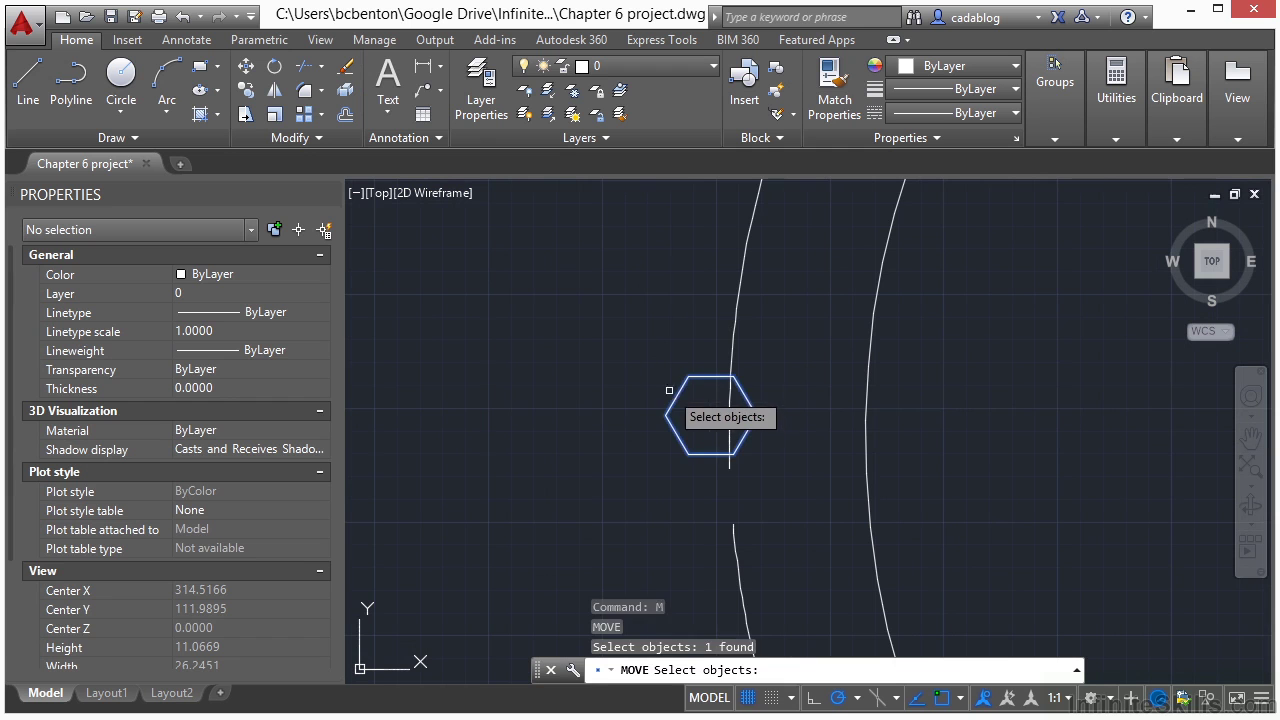
pyautogui.press('Return')
pyautogui.write('mid')
pyautogui.press('Return')
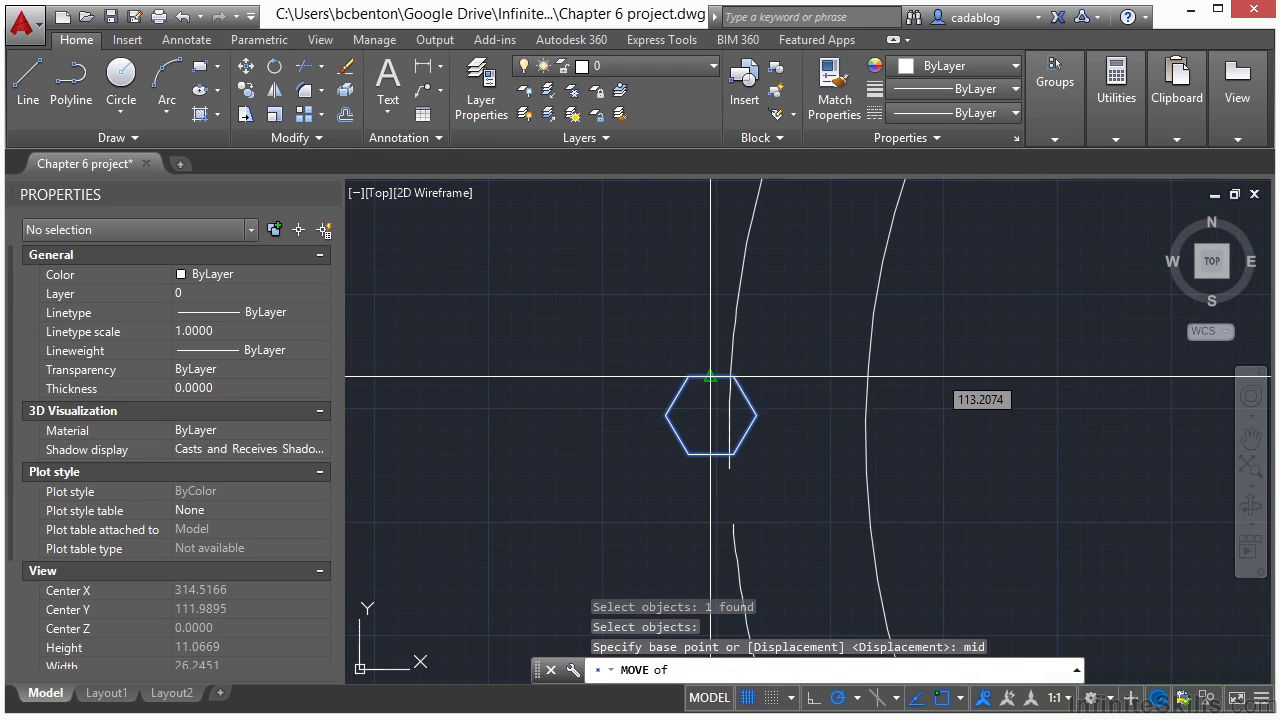
pyautogui.click(710, 377)
pyautogui.scroll(4, 700, 445)
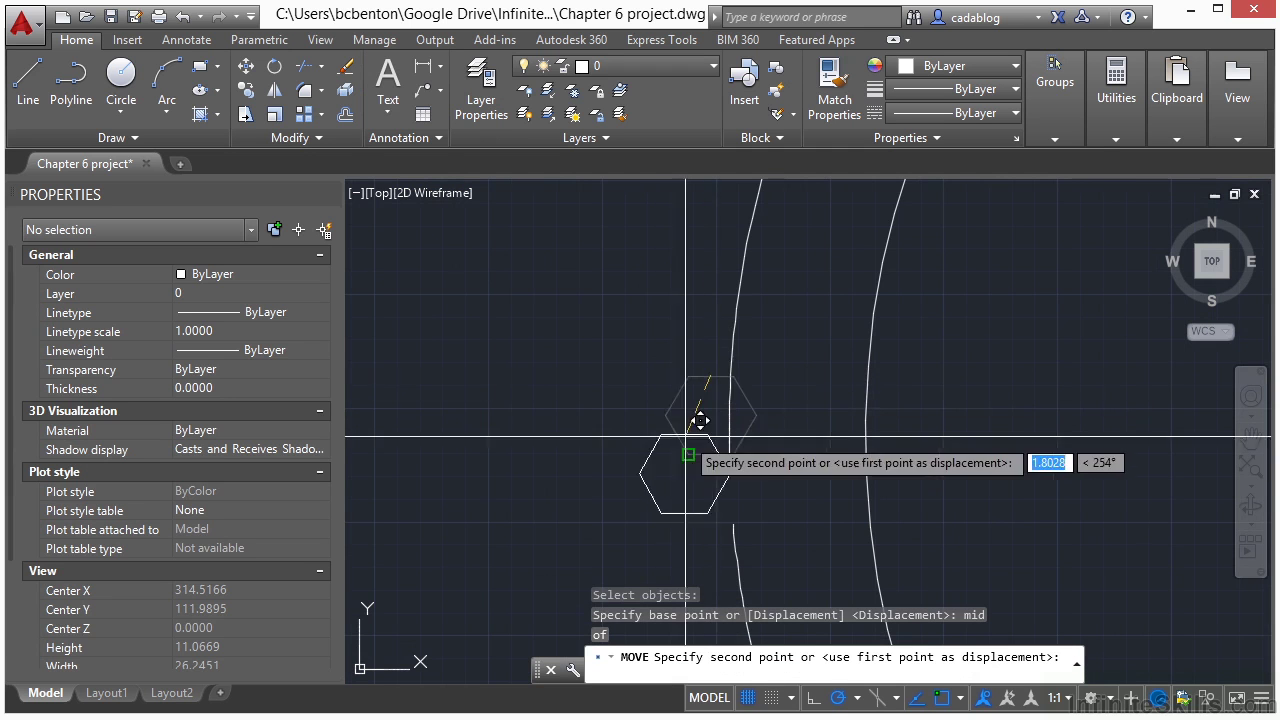
pyautogui.scroll(4, 778, 475)
pyautogui.click(772, 489)
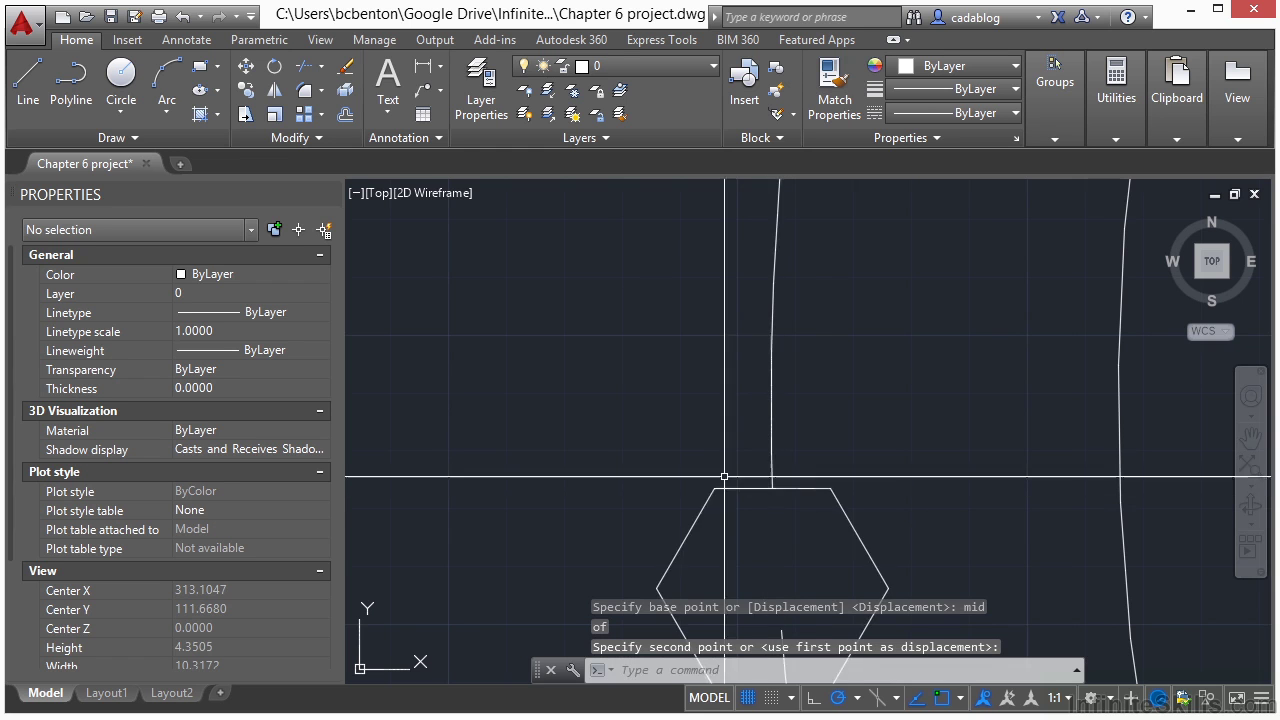
pyautogui.scroll(-4, 724, 477)
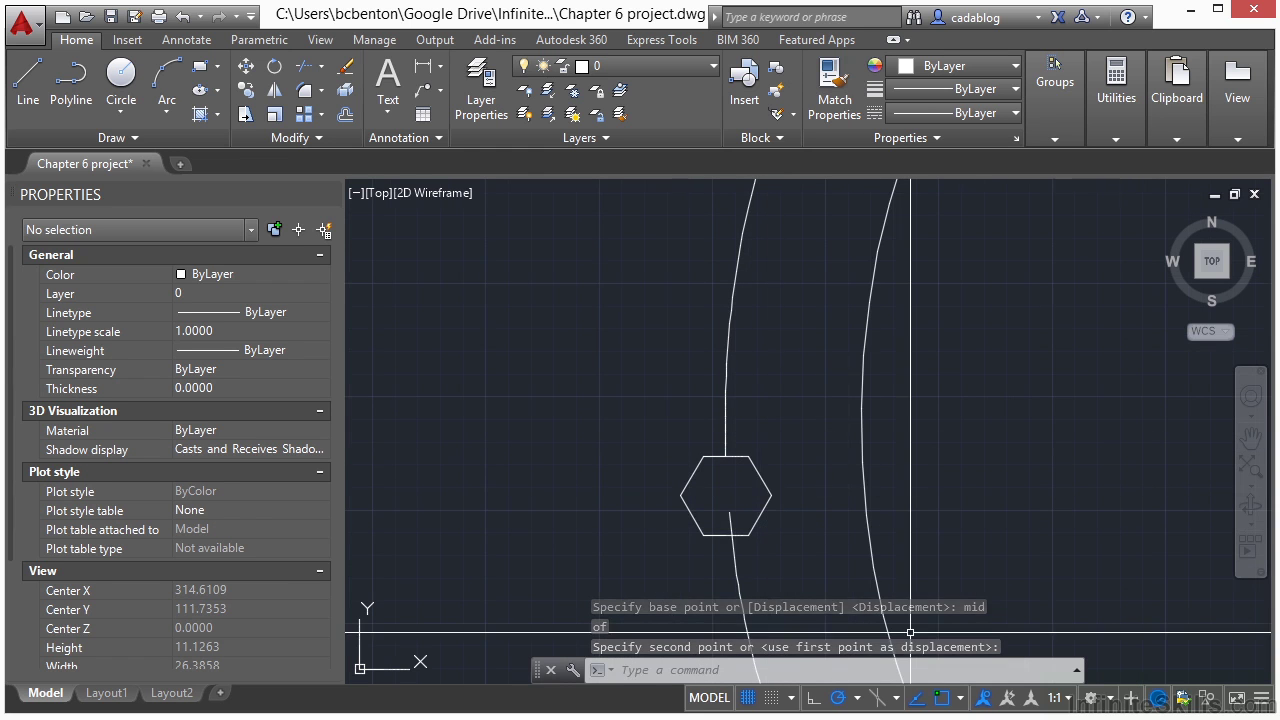
# Break the outer curve back to the hexagon, undoing an extra break lower down.
pyautogui.press('Escape')
pyautogui.write('br')
pyautogui.press('Return')
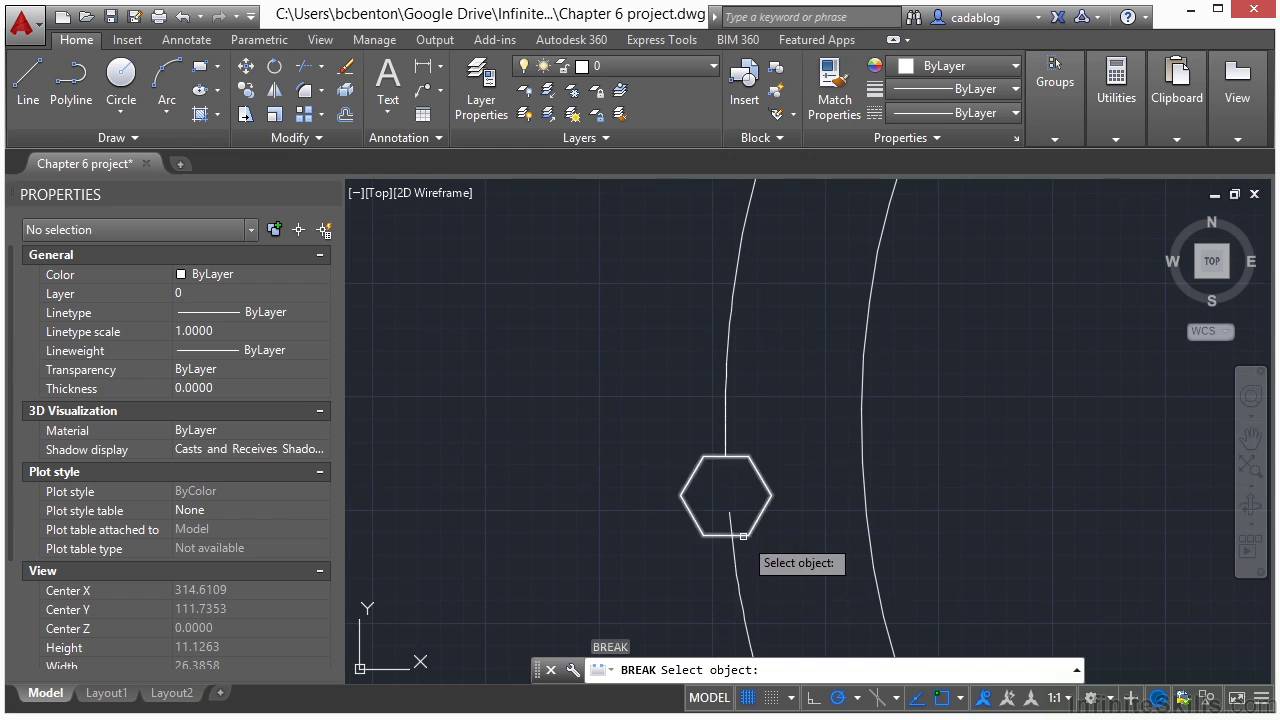
pyautogui.moveTo(745, 530)
pyautogui.mouseDown(button='middle')
pyautogui.moveTo(760, 517)
pyautogui.moveTo(651, 353)
pyautogui.mouseUp(button='middle')
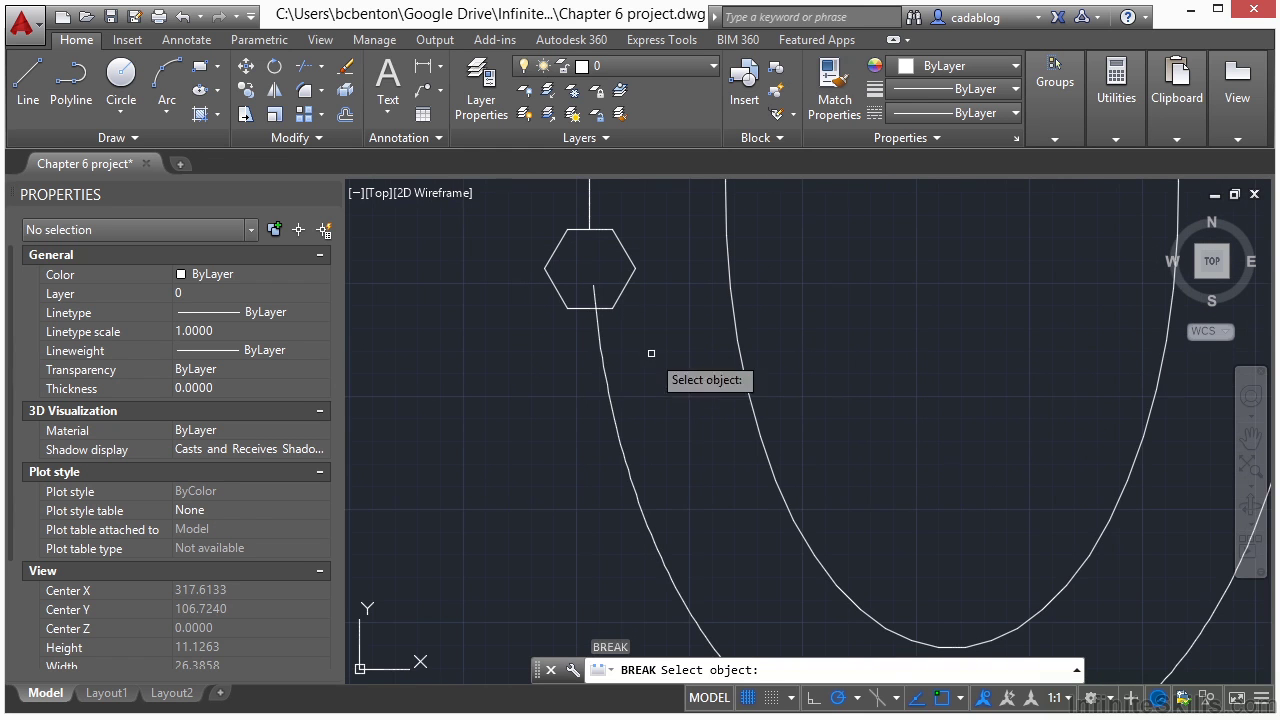
pyautogui.click(609, 396)
pyautogui.click(590, 281)
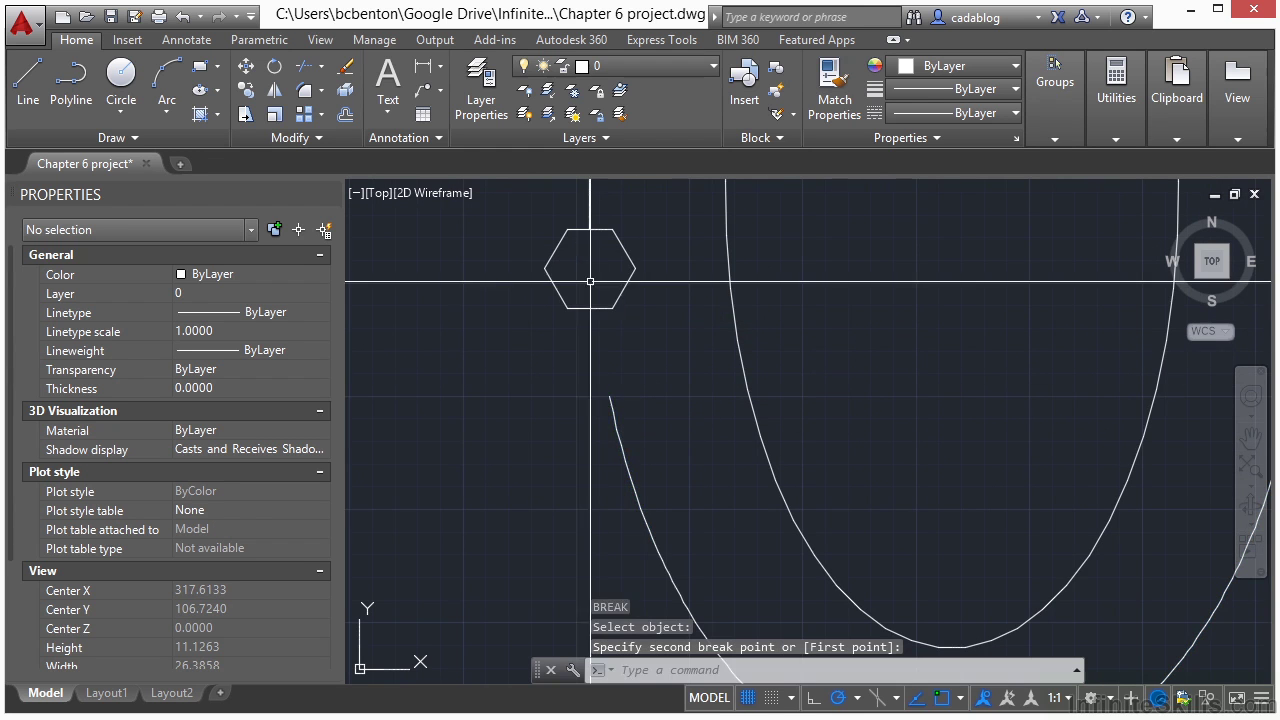
pyautogui.scroll(-4, 588, 480)
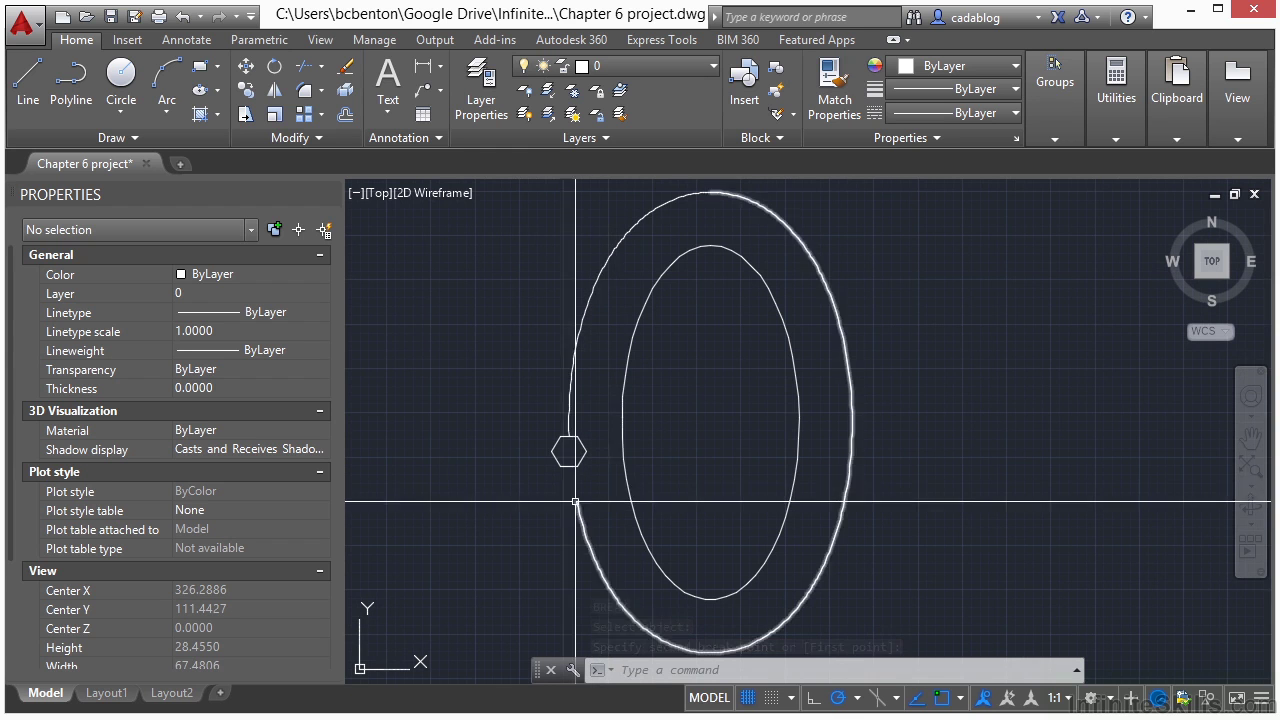
pyautogui.click(575, 501)
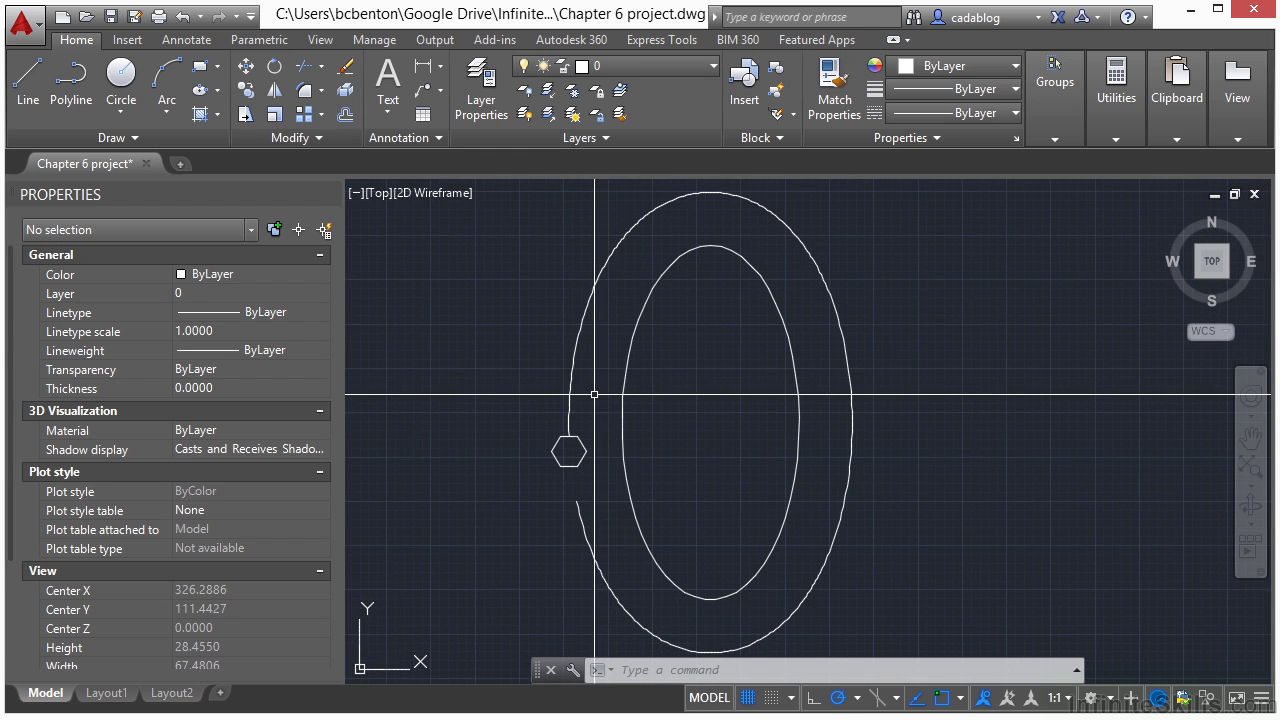
pyautogui.hotkey('ctrl', 'z')
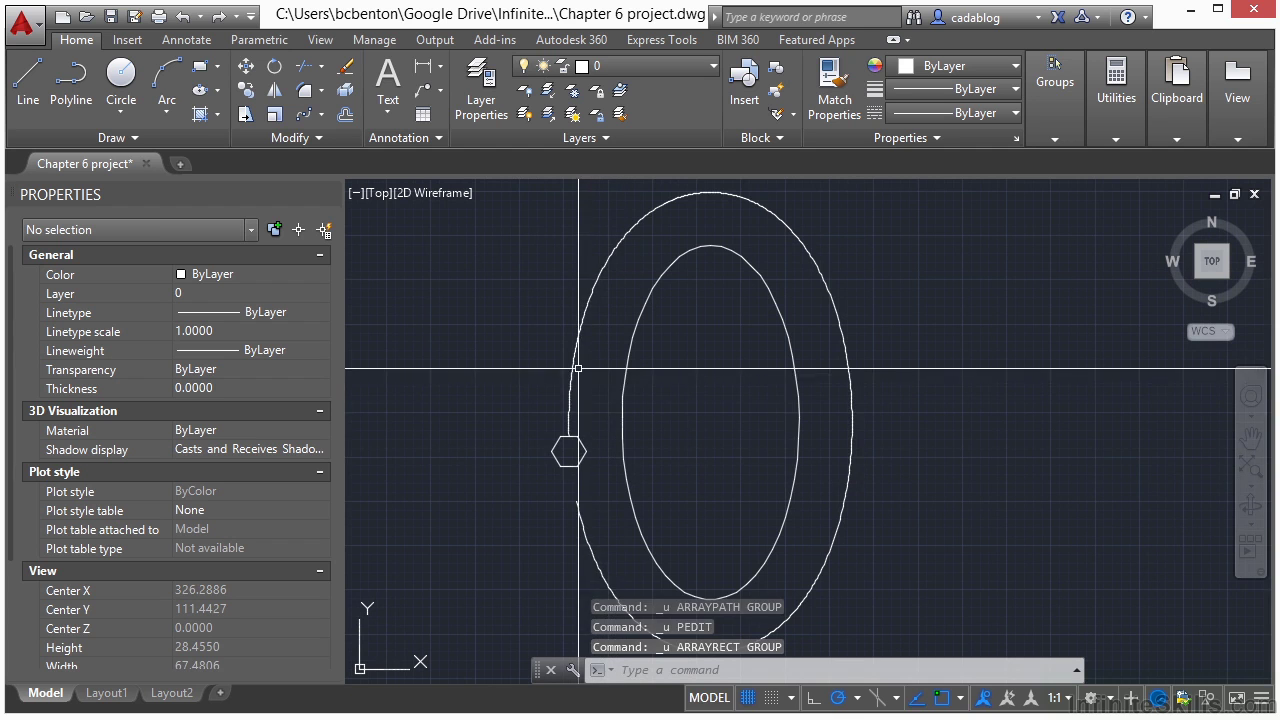
# Select the split outer spline to inspect it, then clear the selection.
pyautogui.scroll(-2, 670, 388)
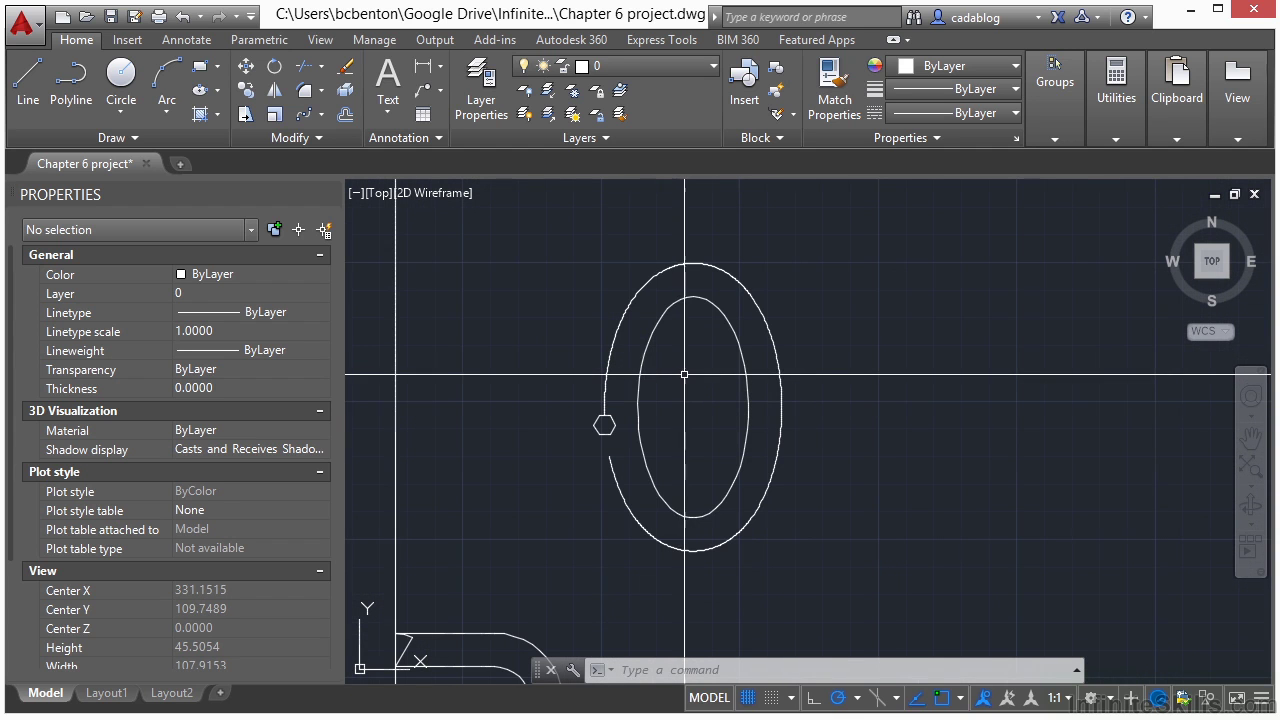
pyautogui.click(614, 344)
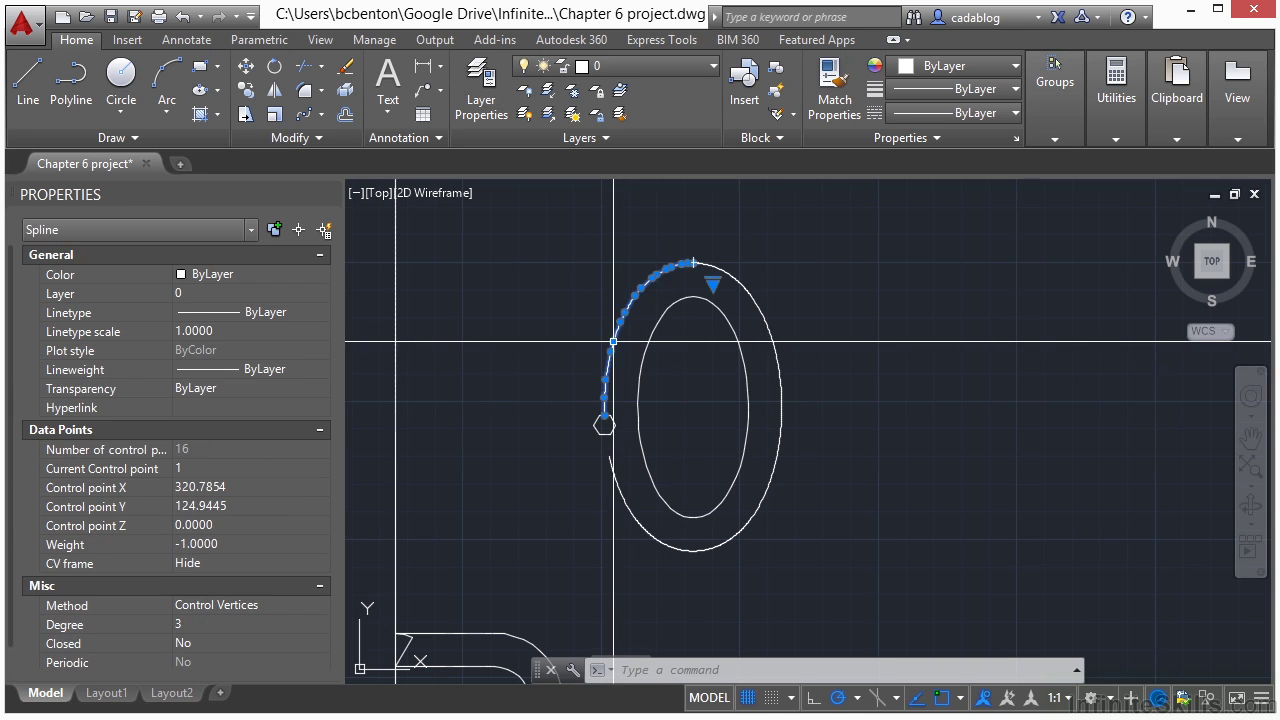
pyautogui.scroll(5, 690, 272)
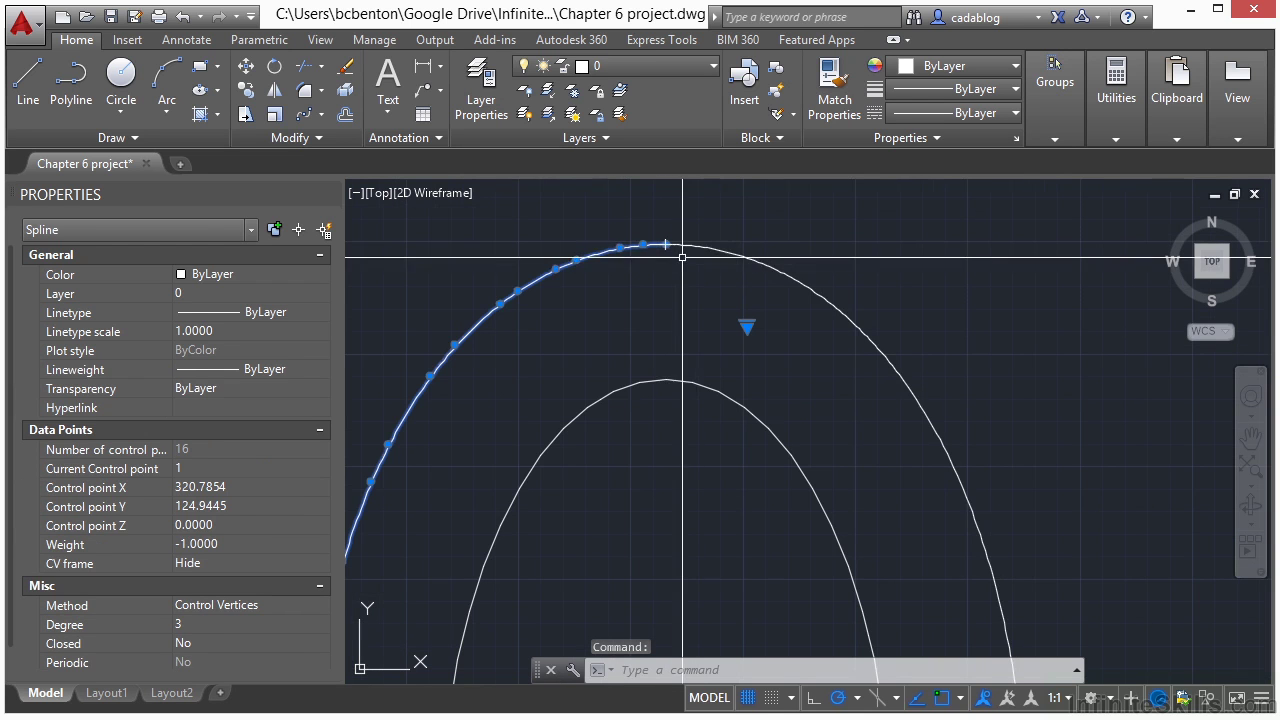
pyautogui.scroll(-4, 718, 255)
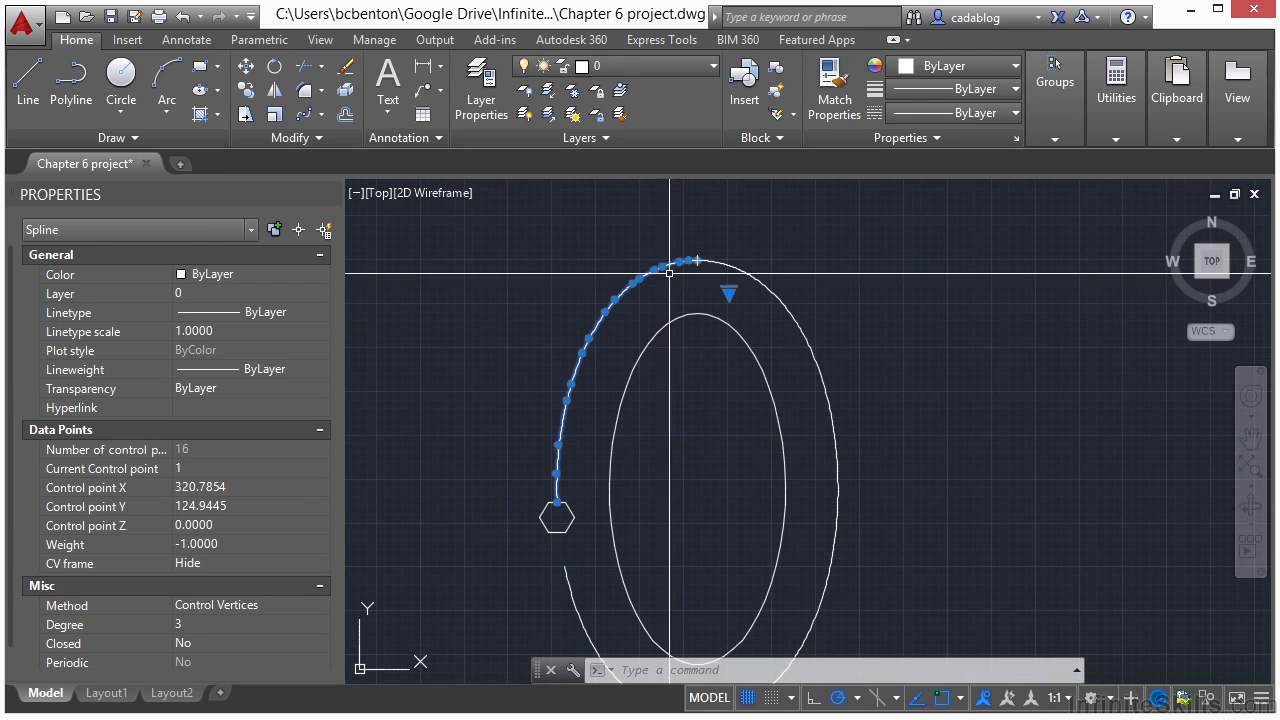
pyautogui.press('Escape')
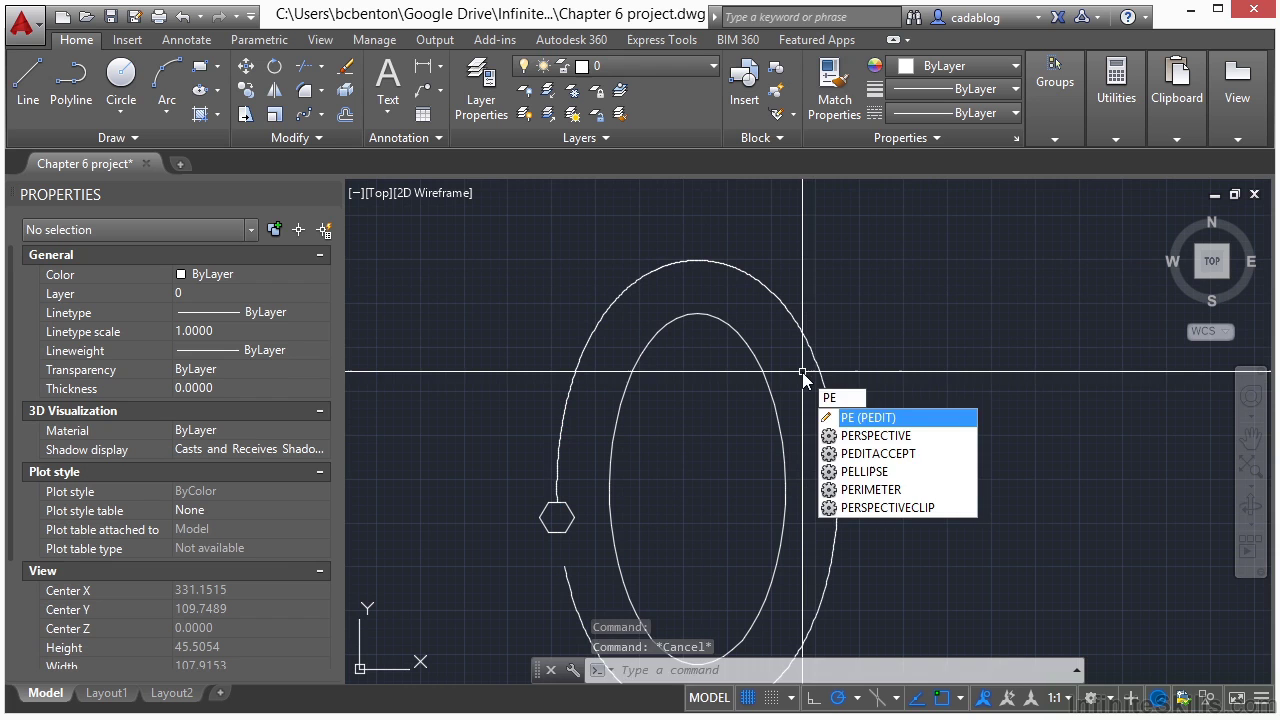
# Run PEDIT Multiple on both outer curve pieces, converting at precision 10 and joining them.
pyautogui.press('Return')
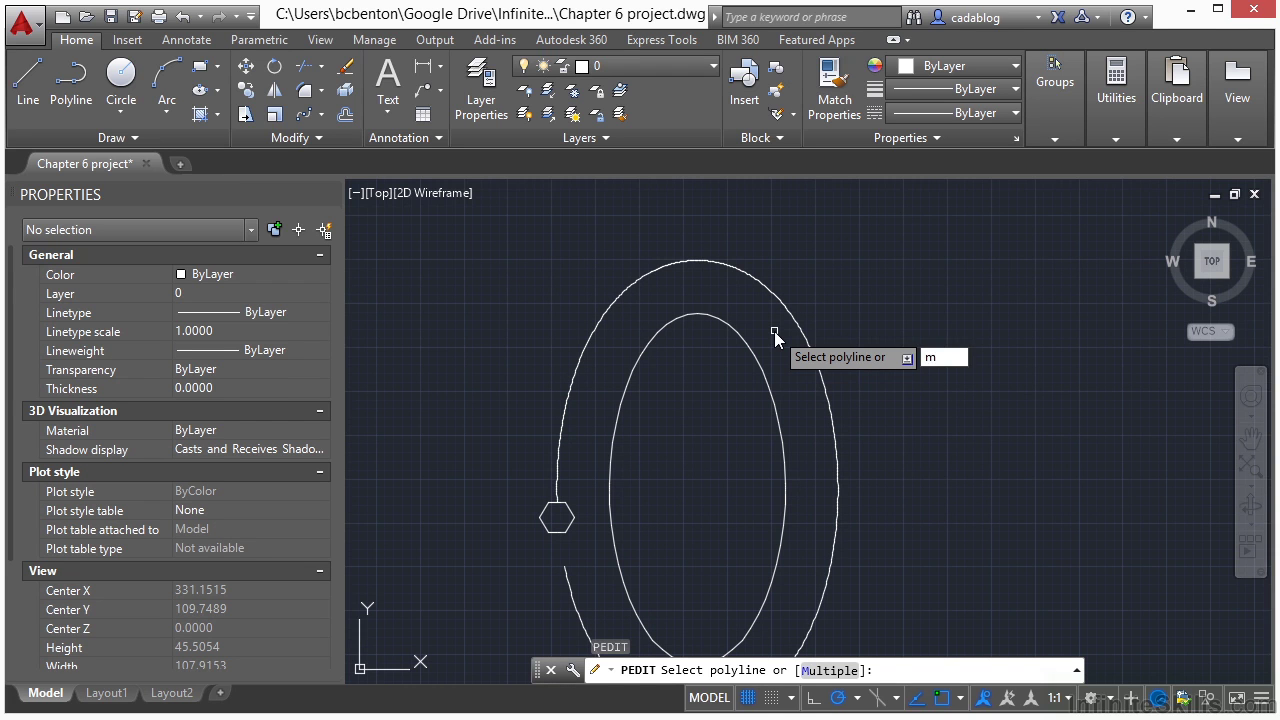
pyautogui.press('Return')
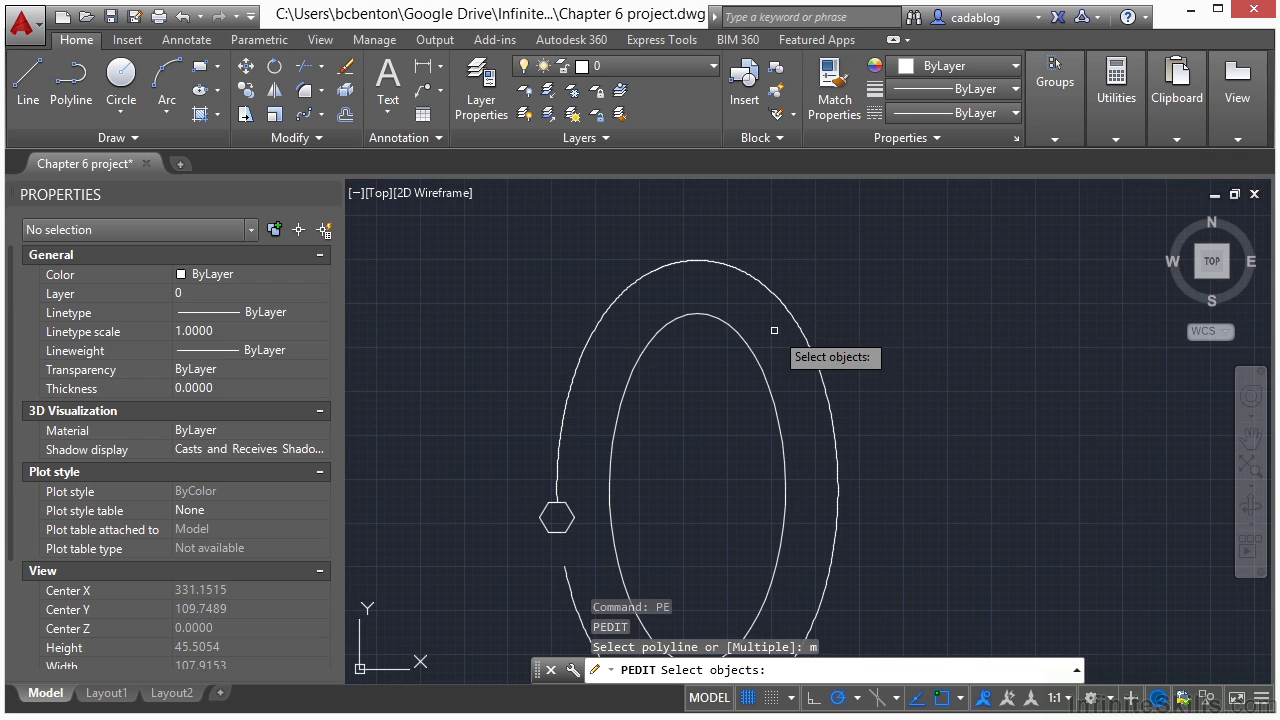
pyautogui.click(745, 275)
pyautogui.click(665, 271)
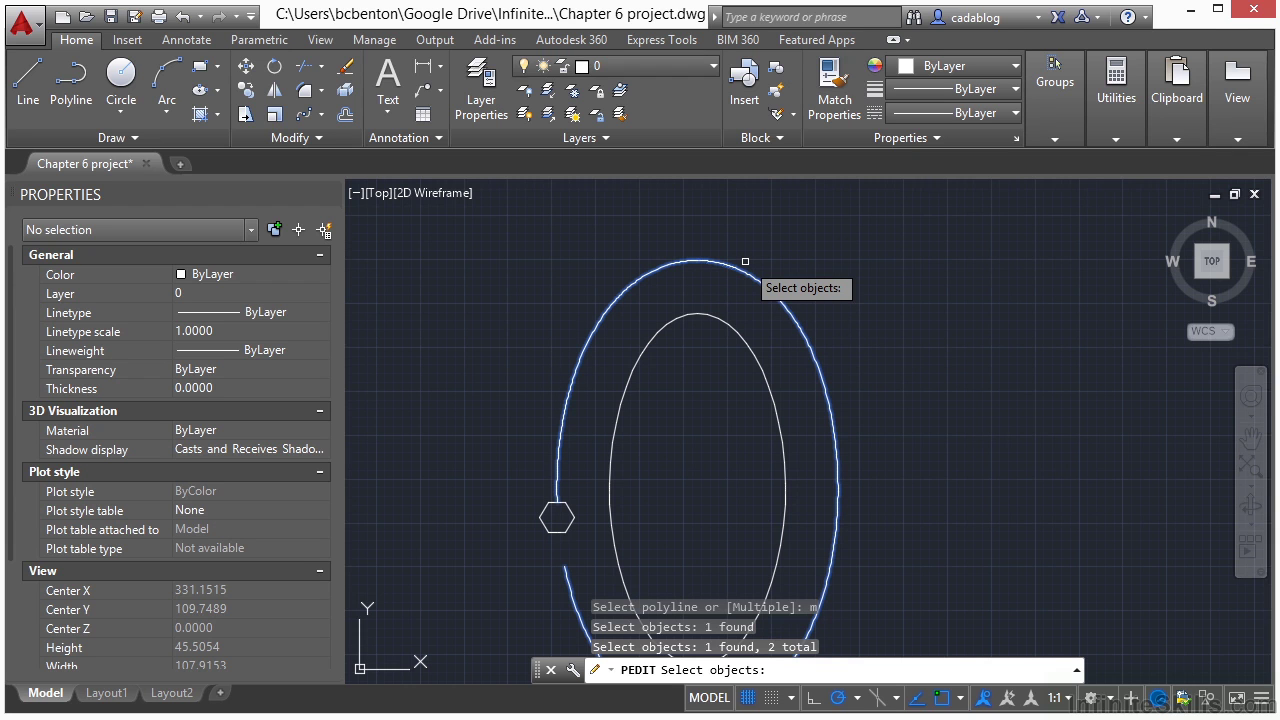
pyautogui.press('Return')
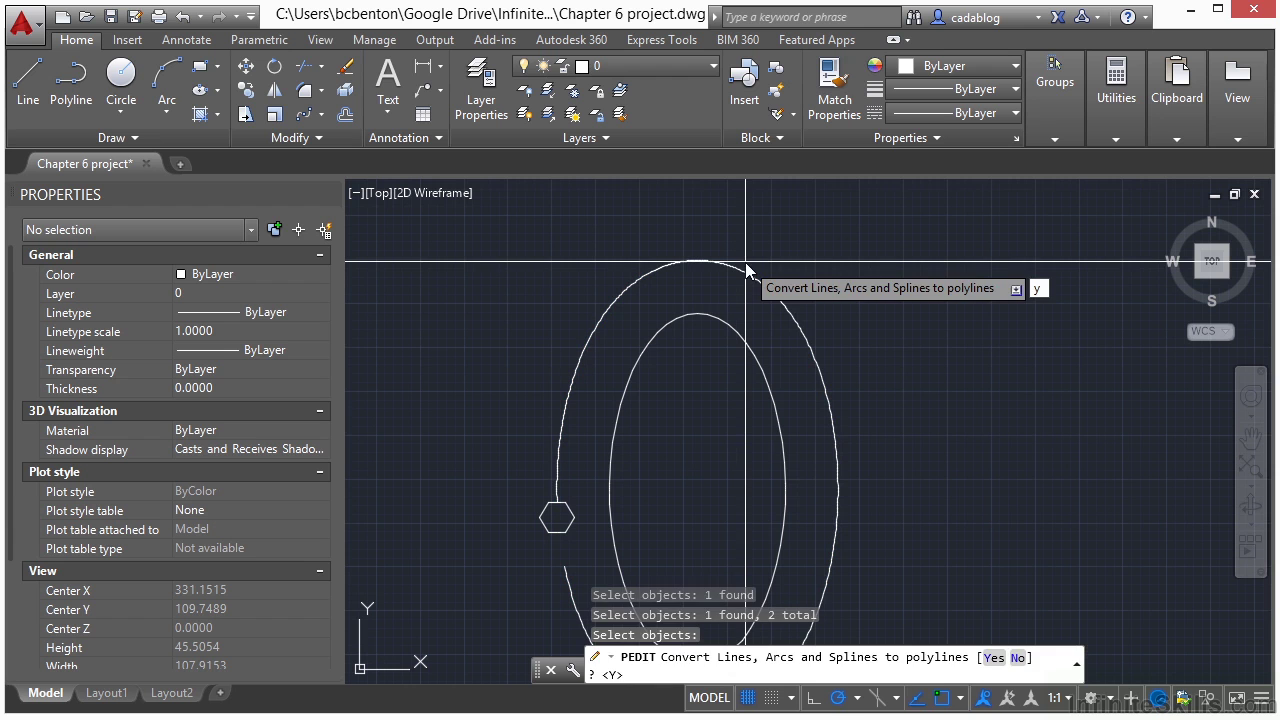
pyautogui.press('Return')
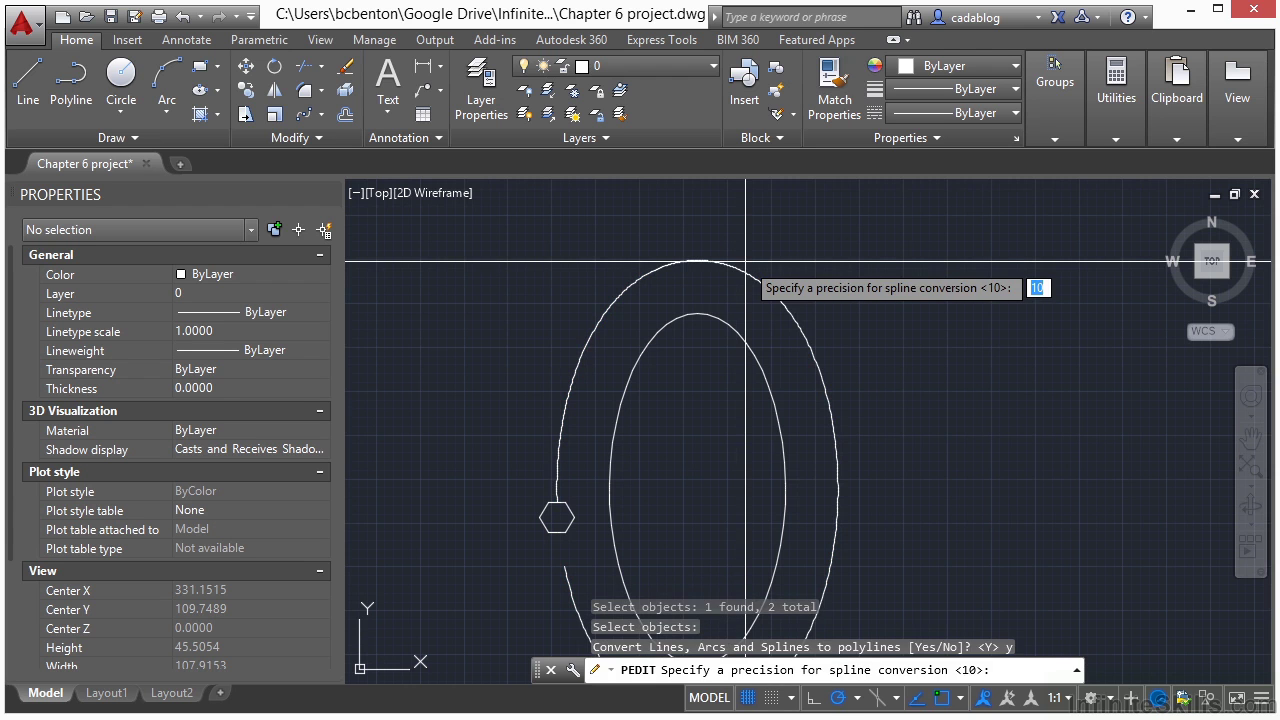
pyautogui.press('Return')
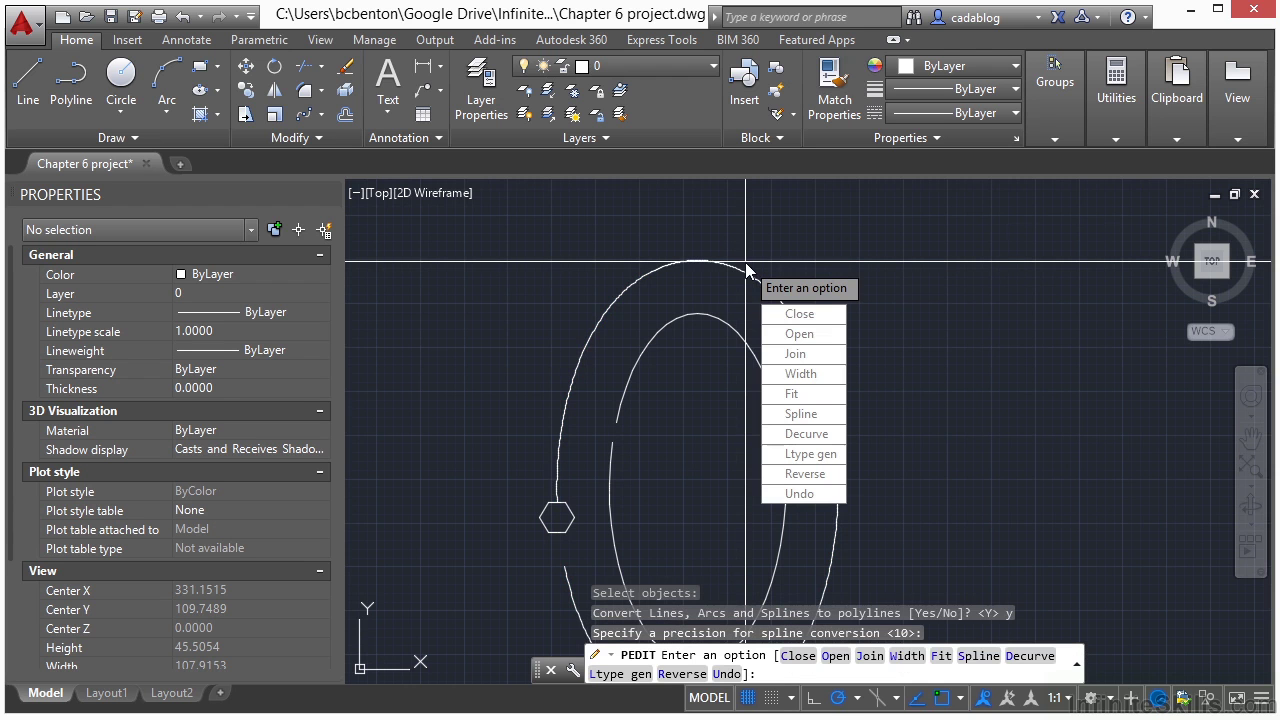
pyautogui.click(823, 362)
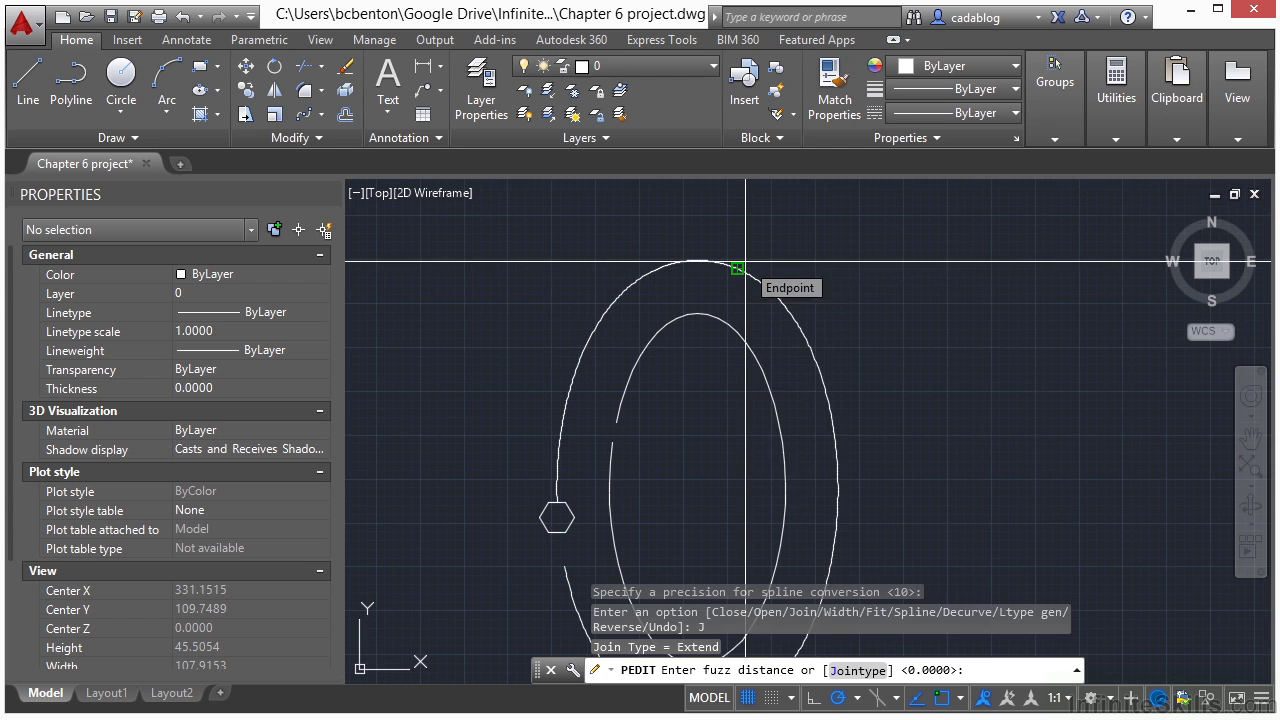
pyautogui.press('Return')
pyautogui.press('Return')
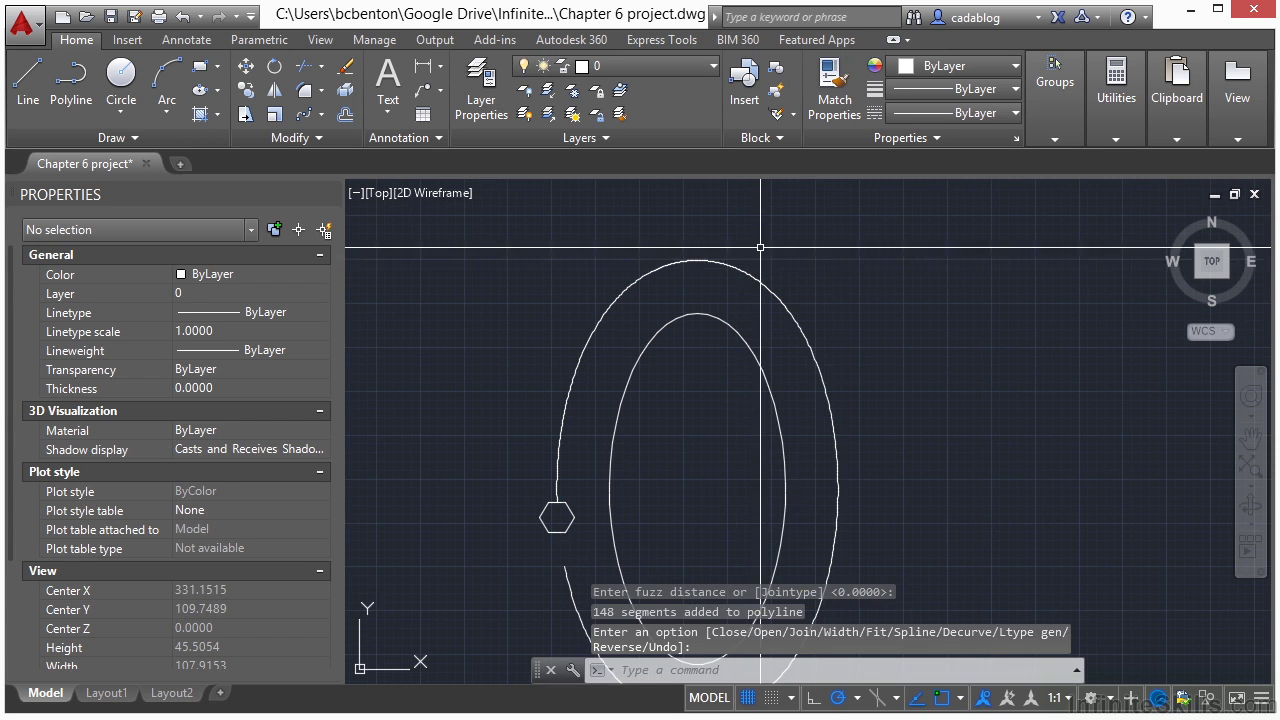
# Select the joined outer polyline to verify it as one object, then clear the selection.
pyautogui.click(572, 380)
pyautogui.scroll(1, 608, 343)
pyautogui.scroll(-2, 628, 376)
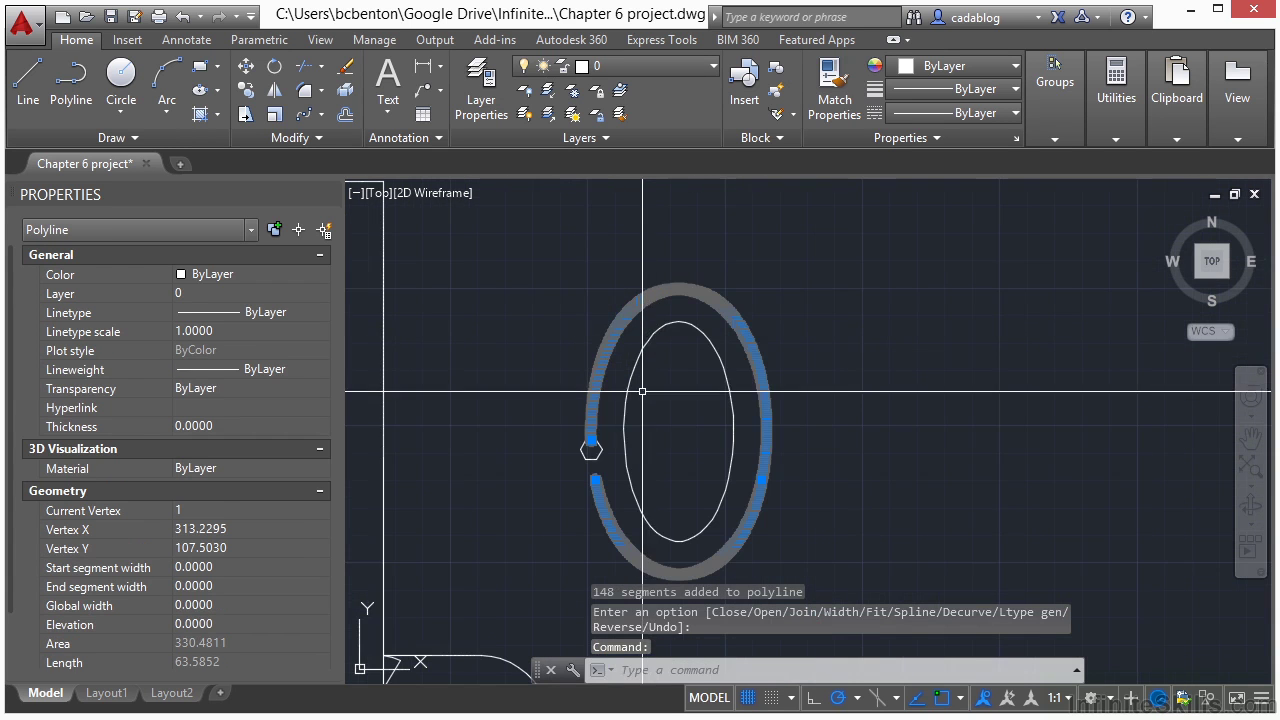
pyautogui.scroll(5, 628, 376)
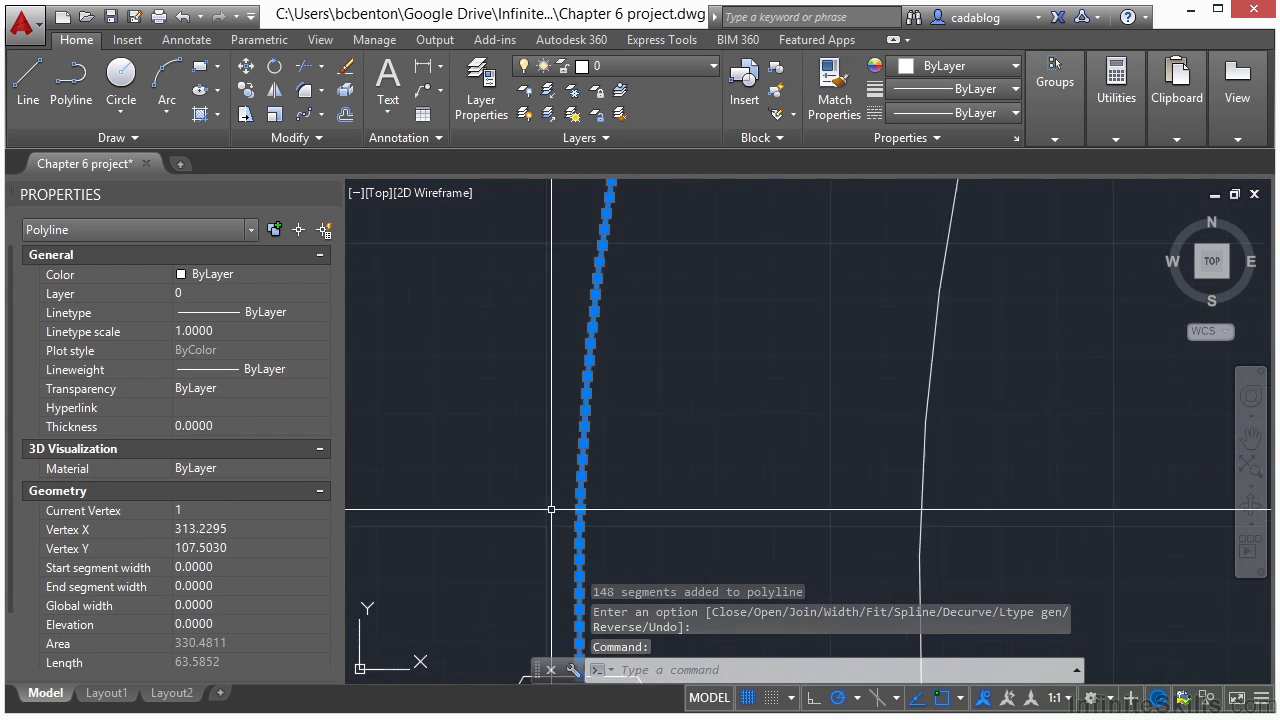
pyautogui.scroll(3, 643, 467)
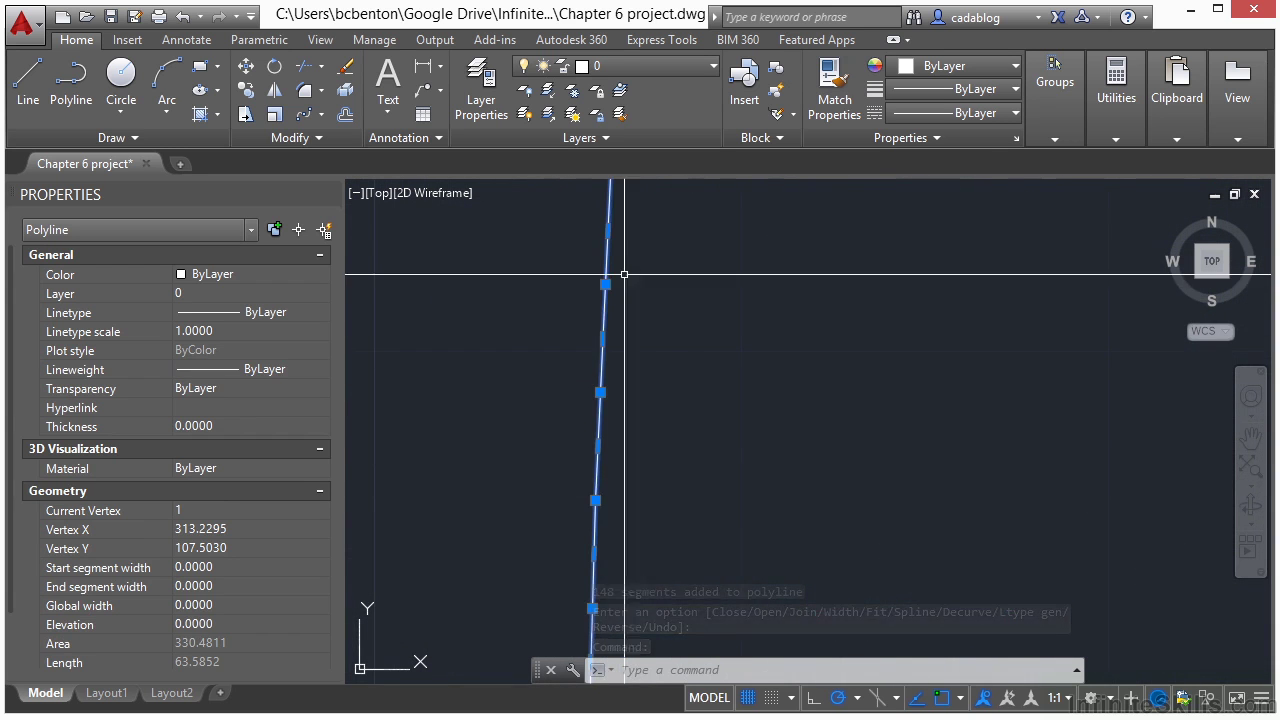
pyautogui.scroll(-4, 678, 371)
pyautogui.press('Escape')
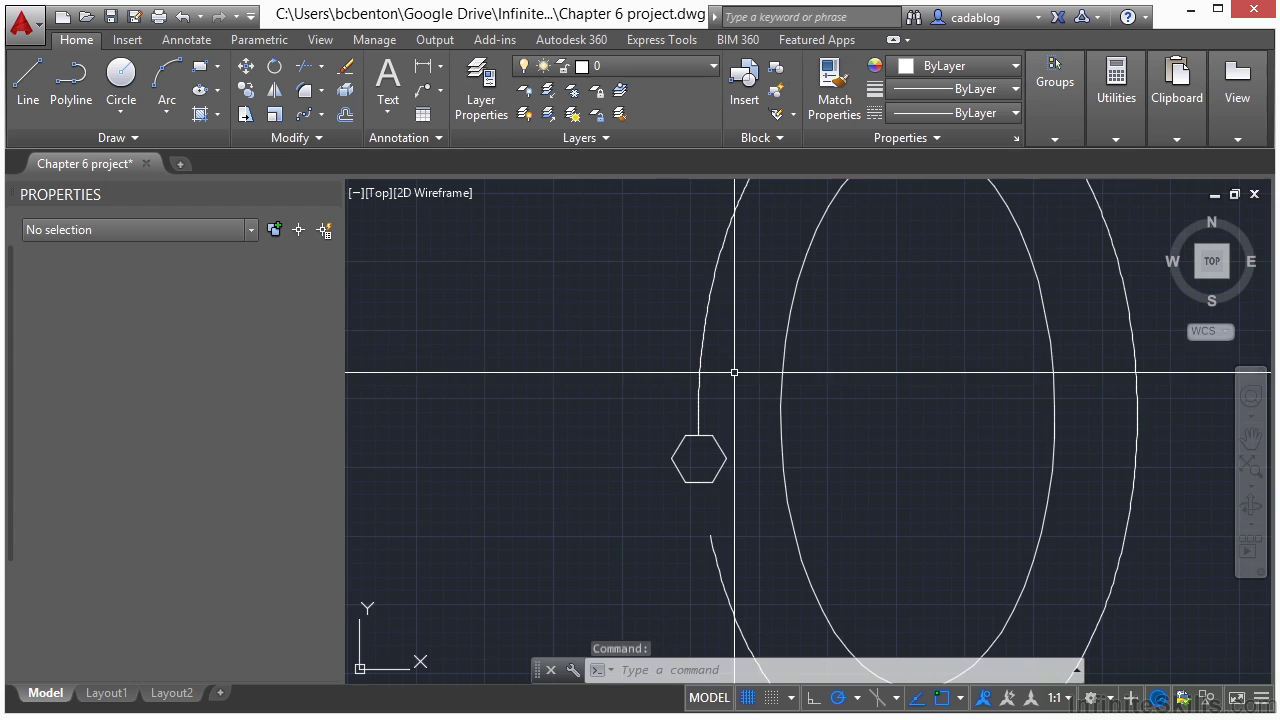
pyautogui.scroll(-3, 660, 352)
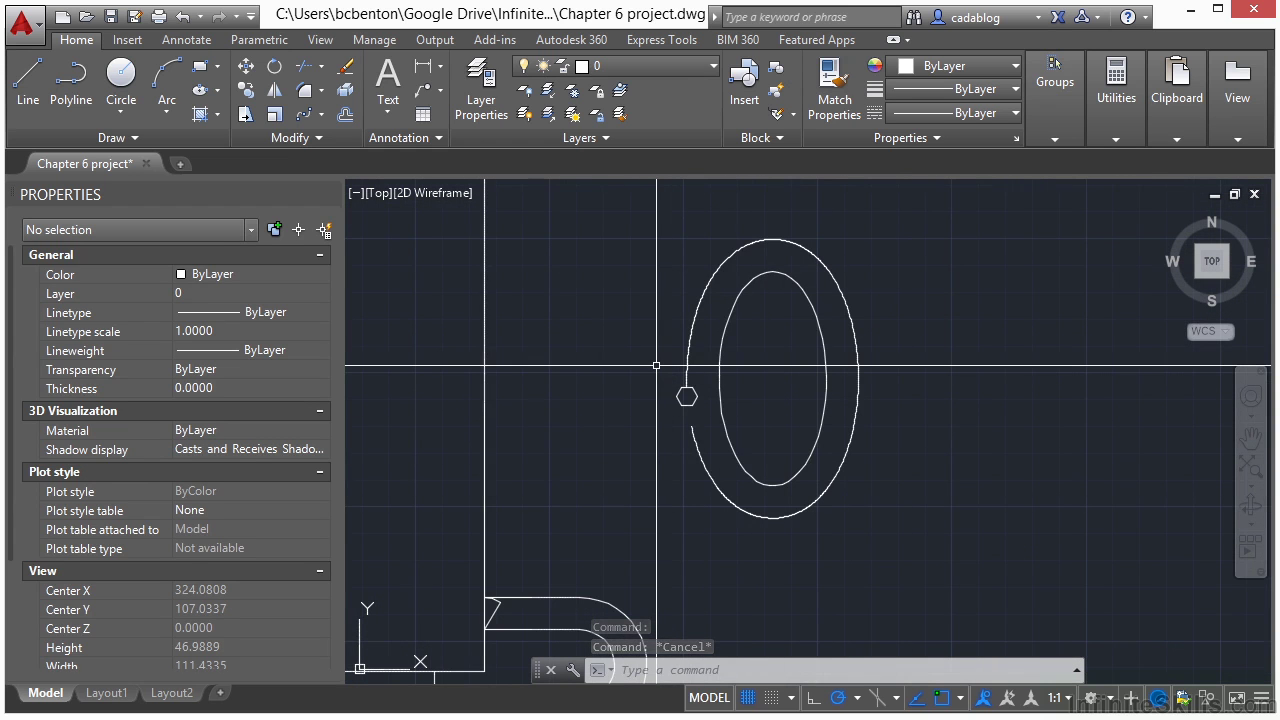
# Path-array the hexagon plant 22 times around the outer ellipse at 3-unit spacing, aligned to the path.
pyautogui.click(321, 115)
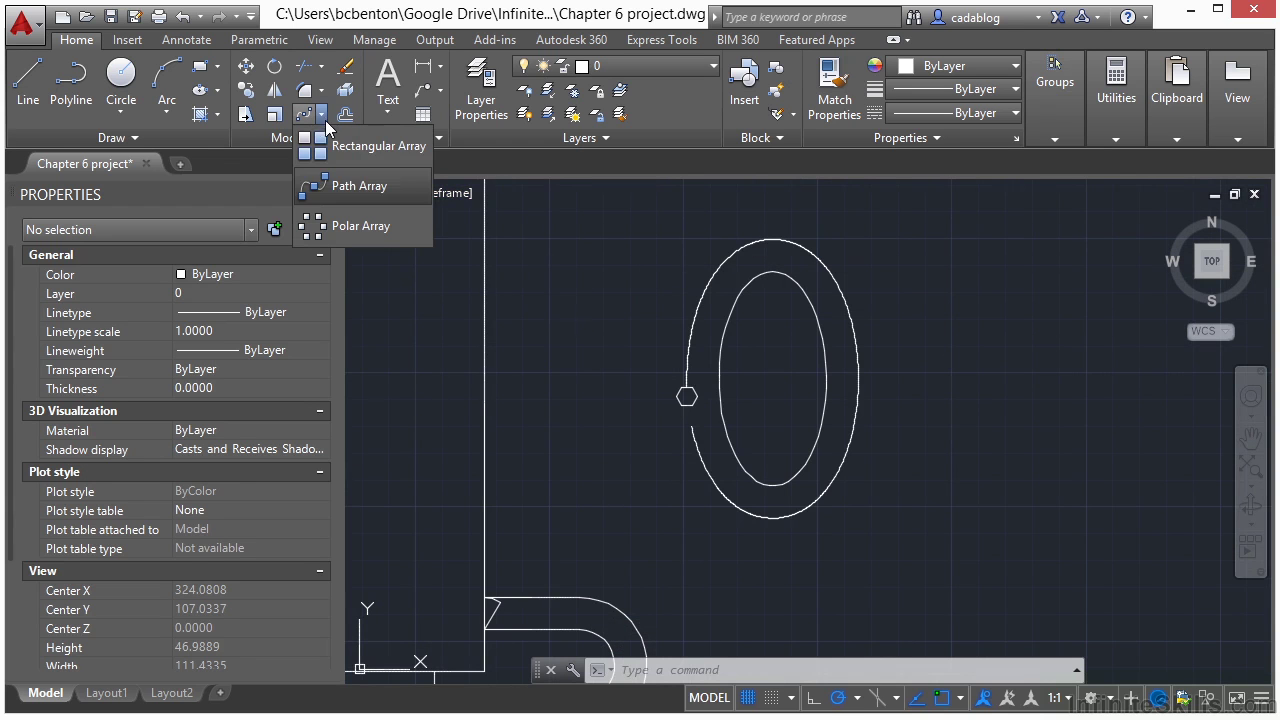
pyautogui.click(357, 189)
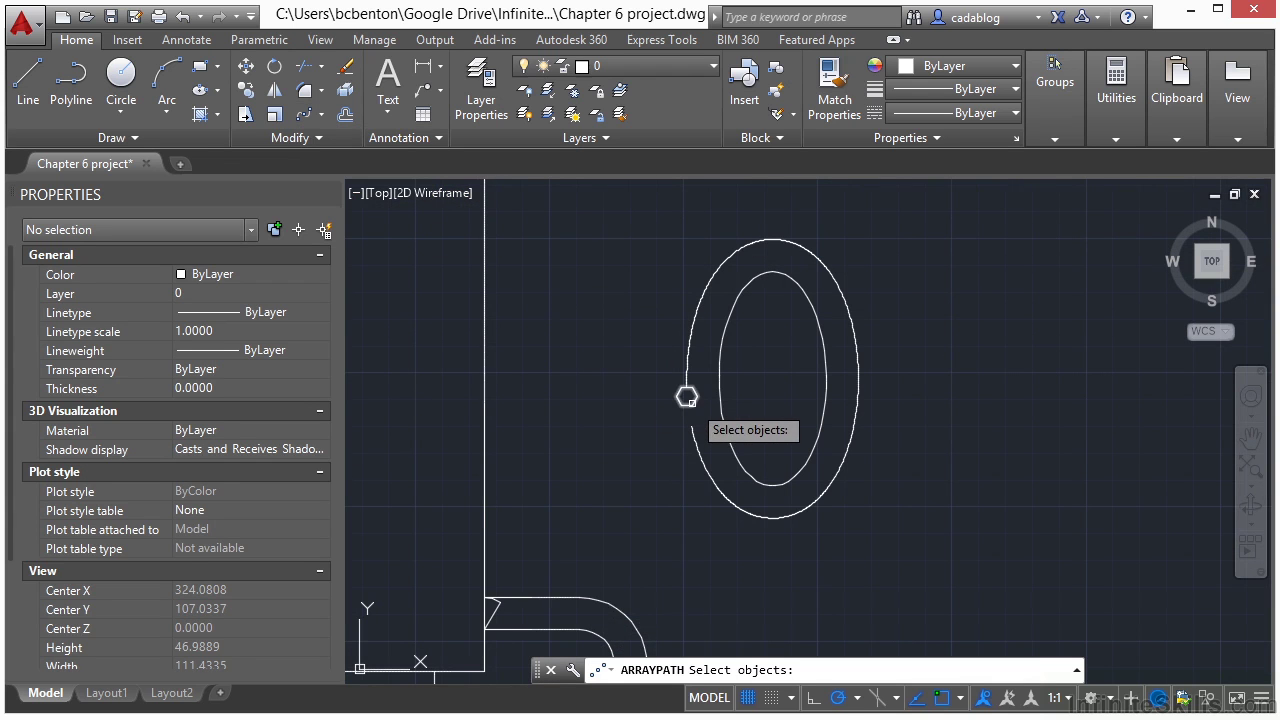
pyautogui.click(687, 397)
pyautogui.press('Return')
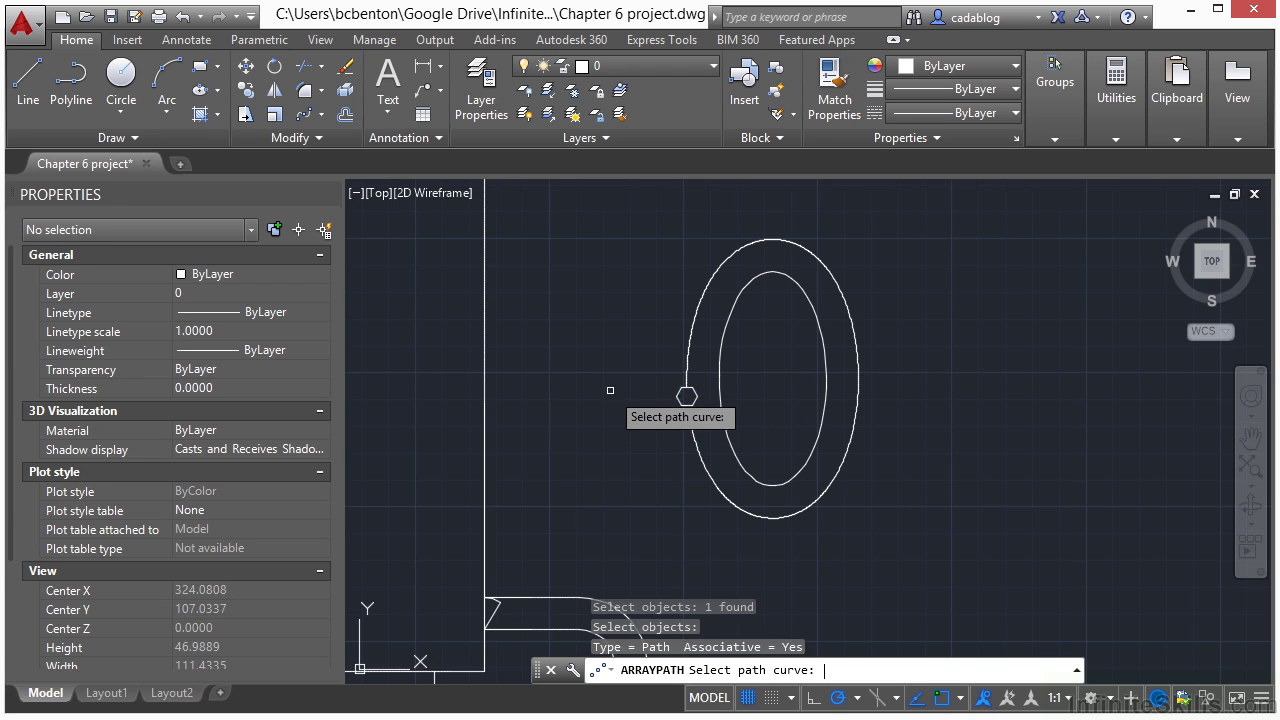
pyautogui.click(687, 370)
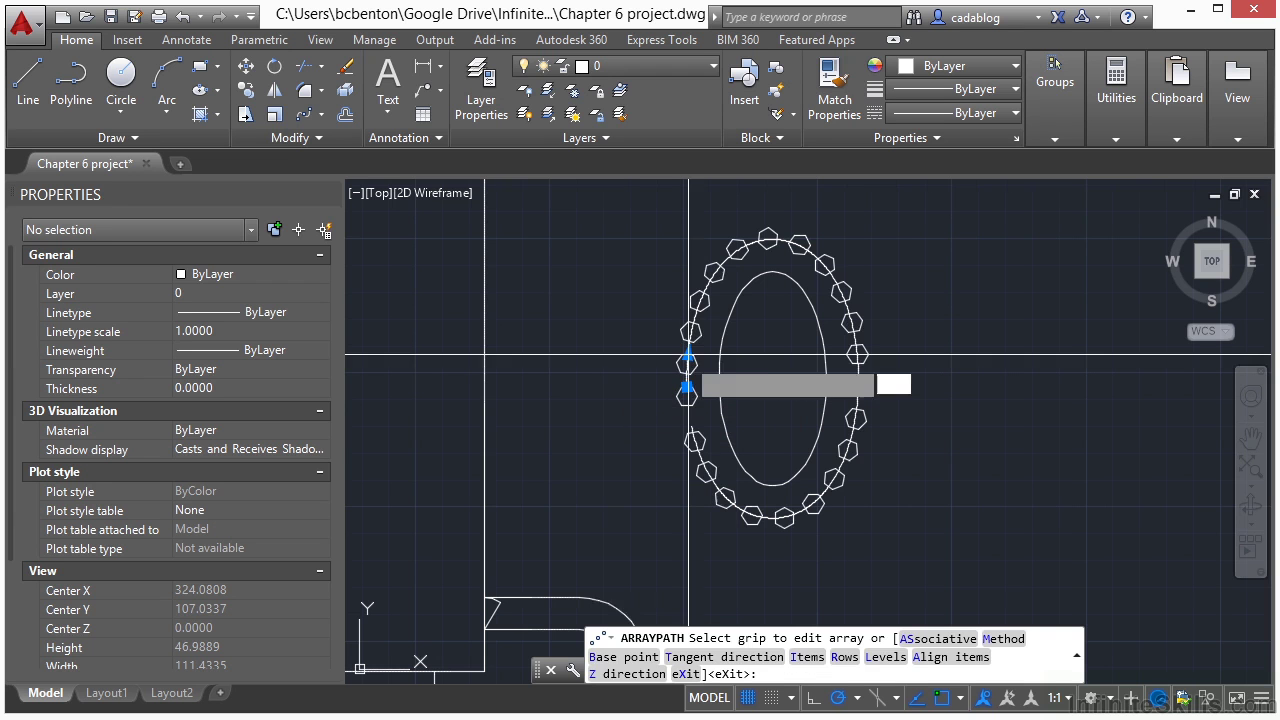
pyautogui.scroll(2, 653, 291)
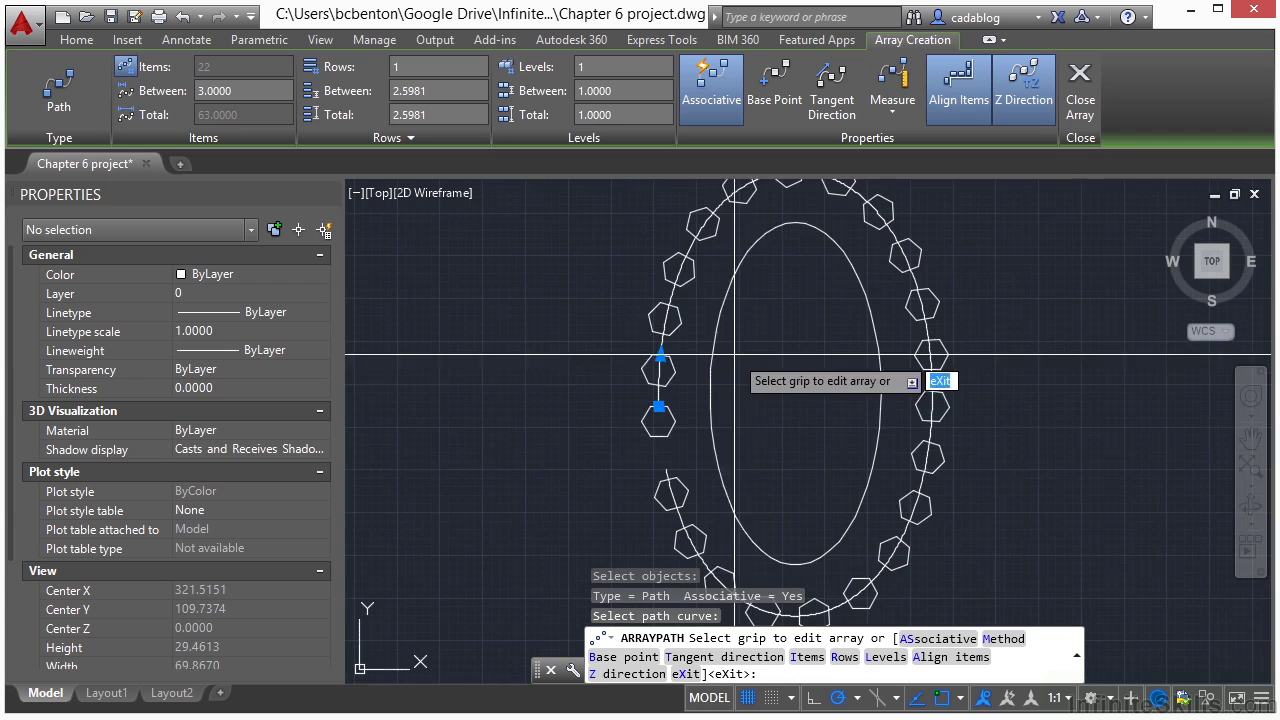
pyautogui.moveTo(686, 366); pyautogui.dragTo(670, 321, button='middle')
pyautogui.scroll(-3, 600, 363)
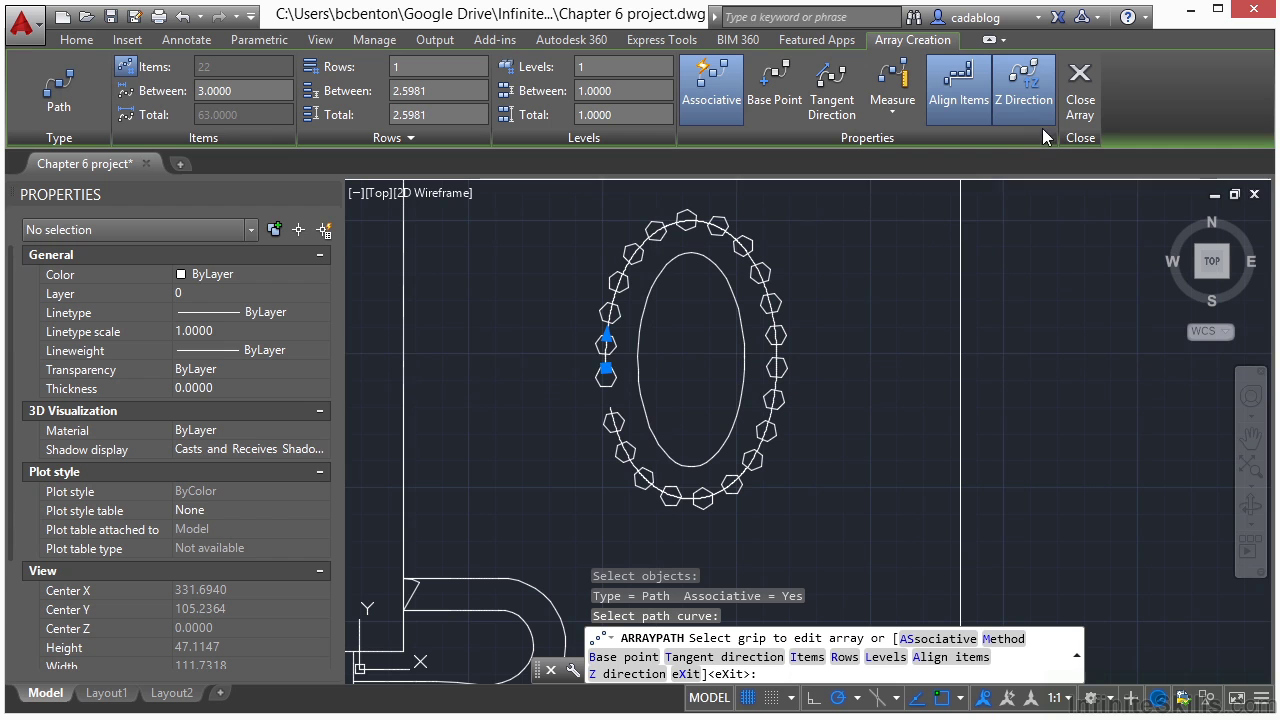
pyautogui.click(952, 105)
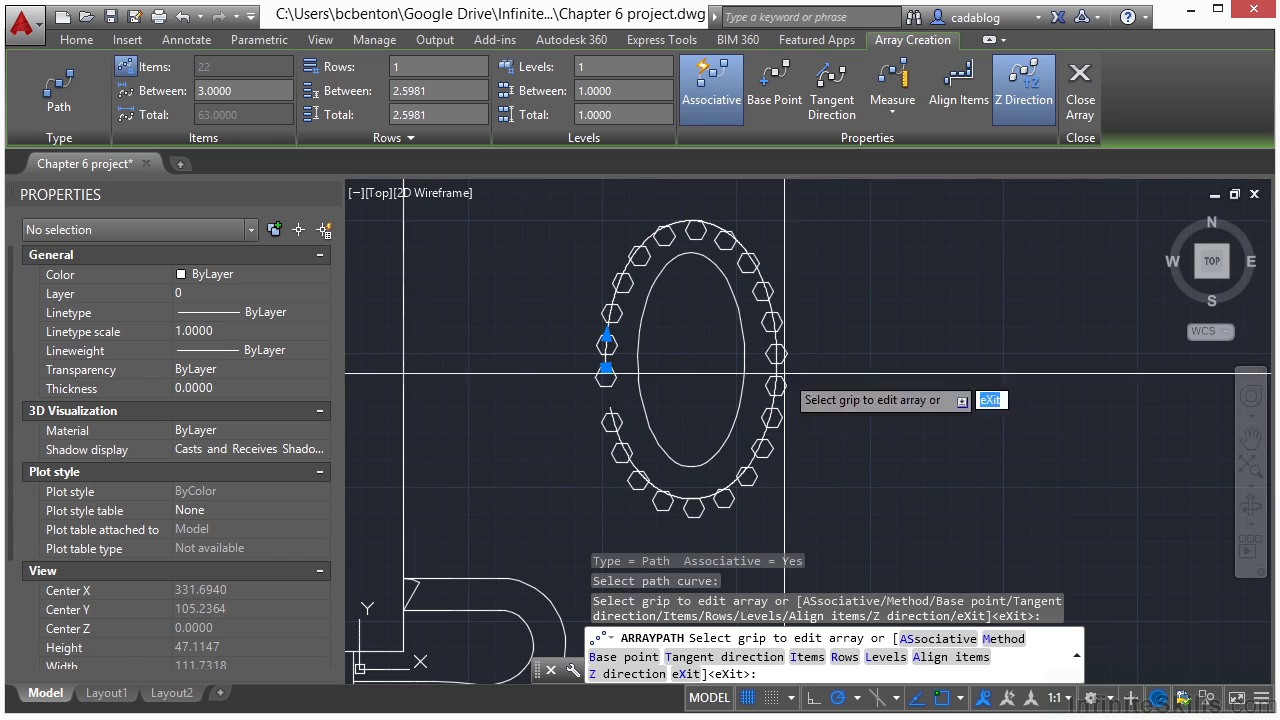
pyautogui.click(950, 105)
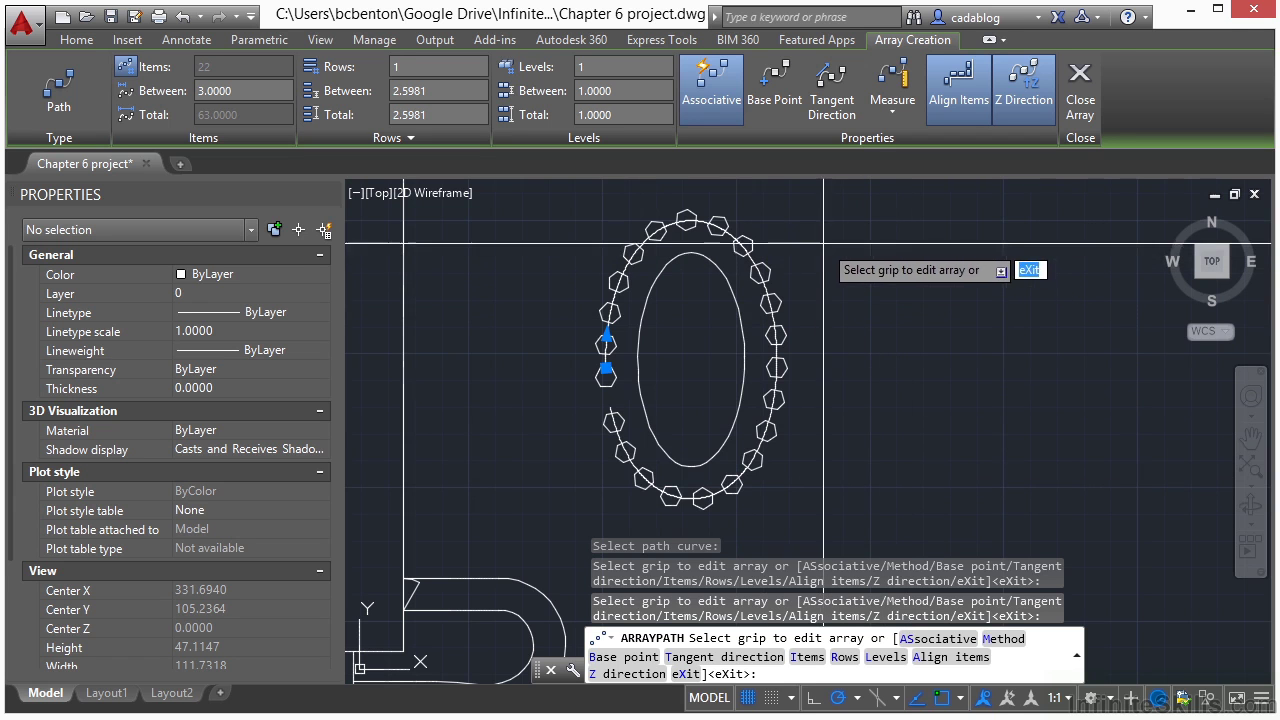
pyautogui.click(1080, 95)
pyautogui.scroll(4, 640, 432)
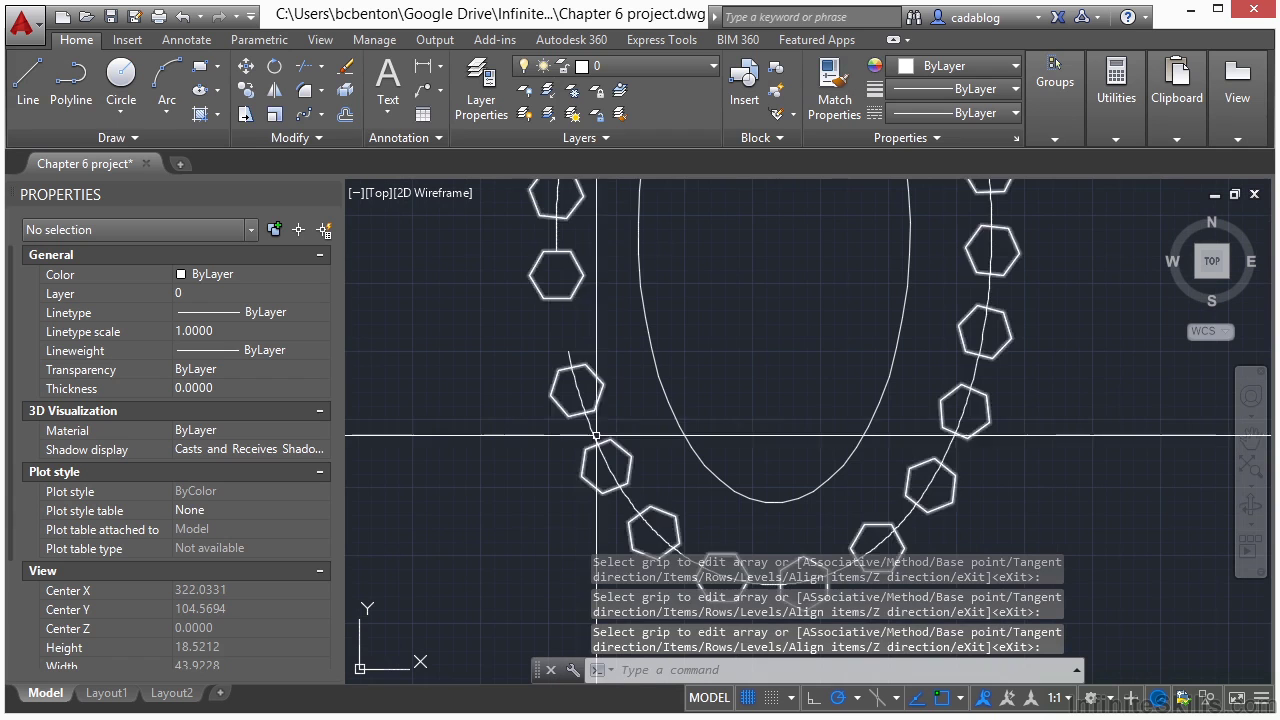
# Erase the outer outline that served as the array path.
pyautogui.click(599, 434)
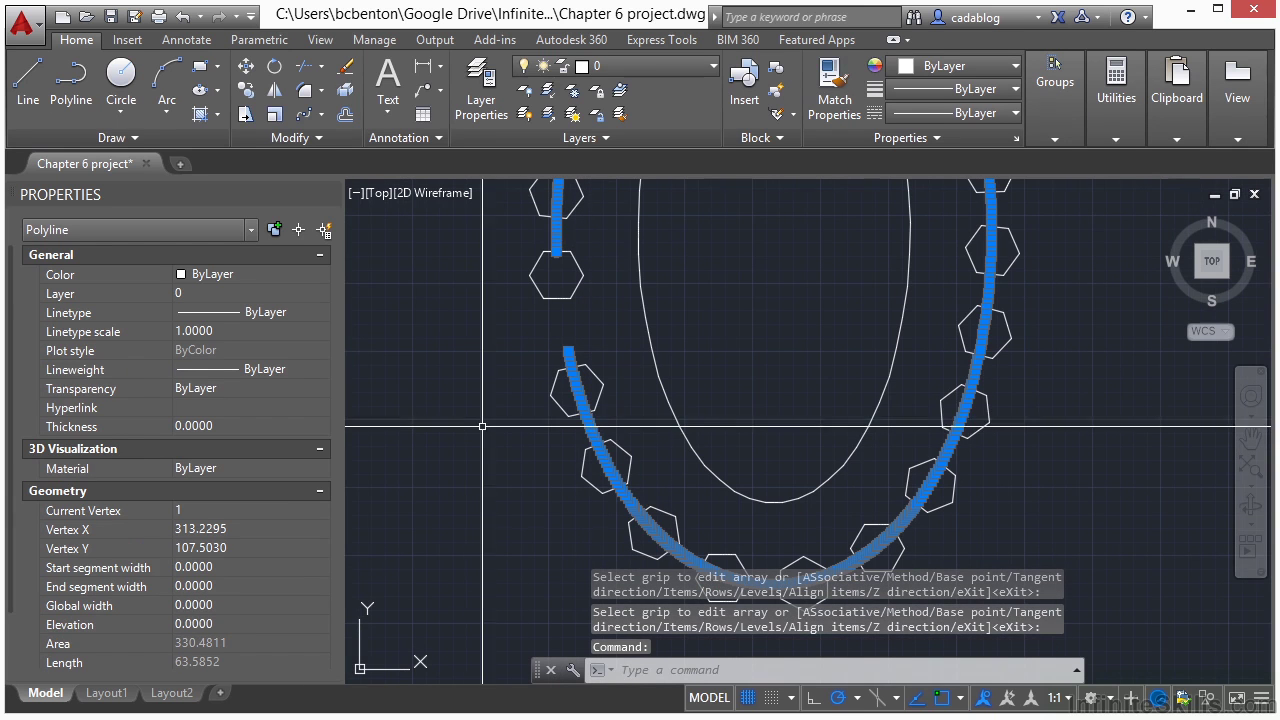
pyautogui.click(344, 68)
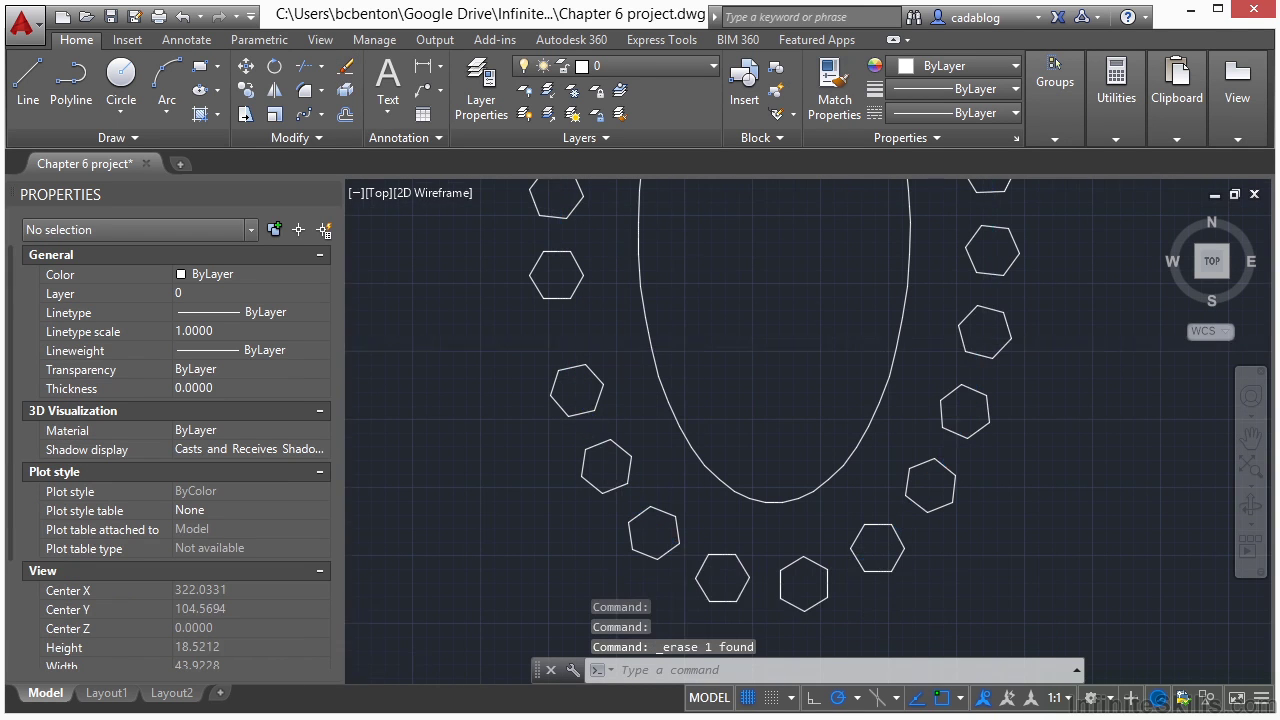
pyautogui.scroll(-5, 768, 340)
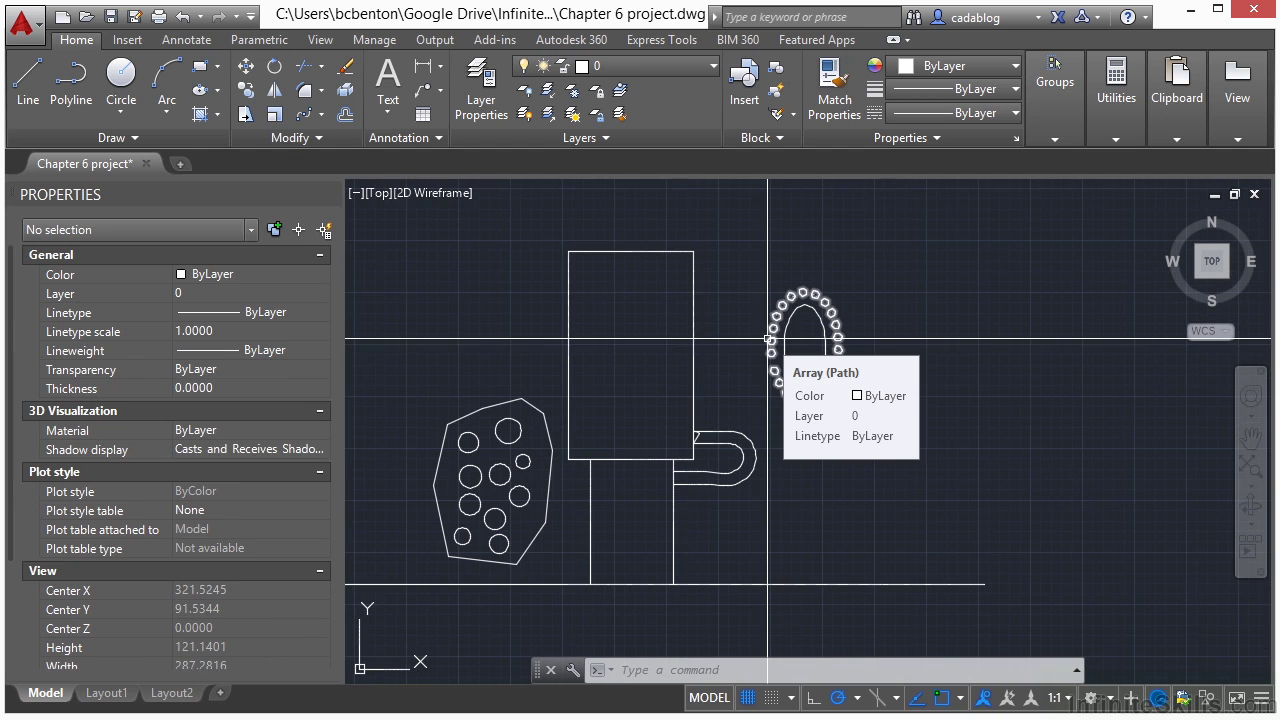
pyautogui.scroll(8, 631, 408)
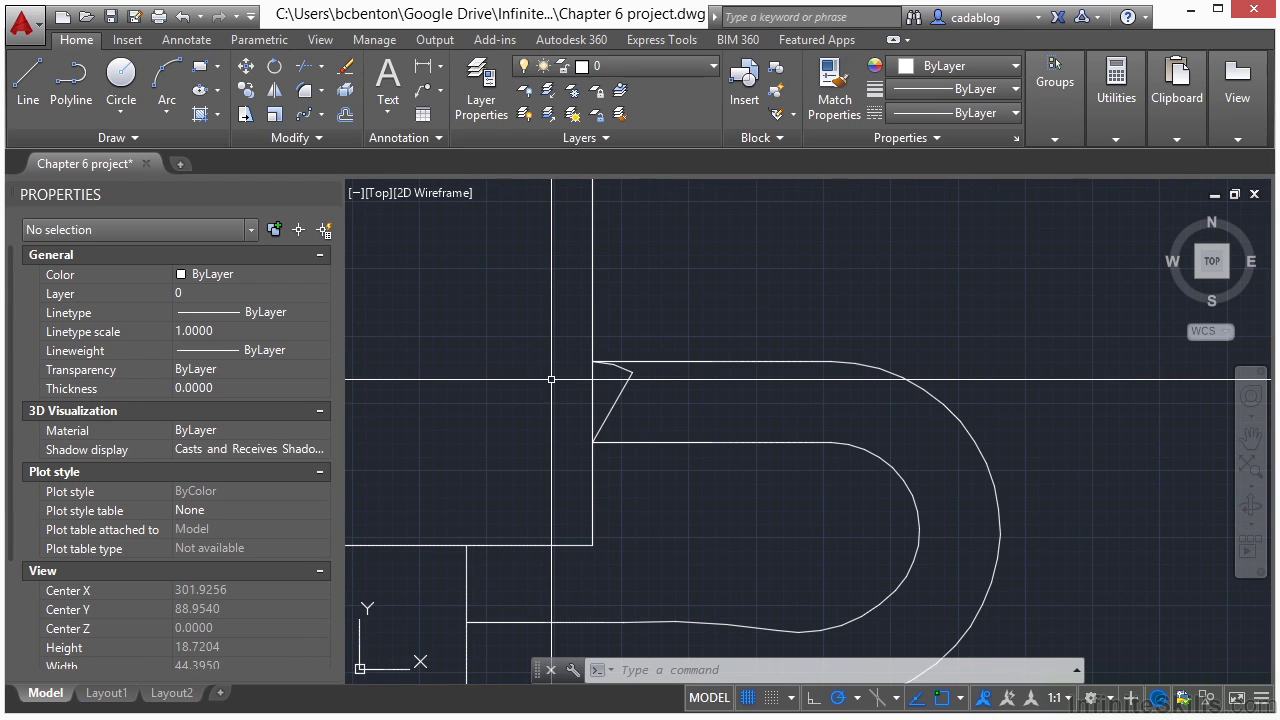
# Trim away the straight segment across the angled doorway notch.
pyautogui.write('trim')
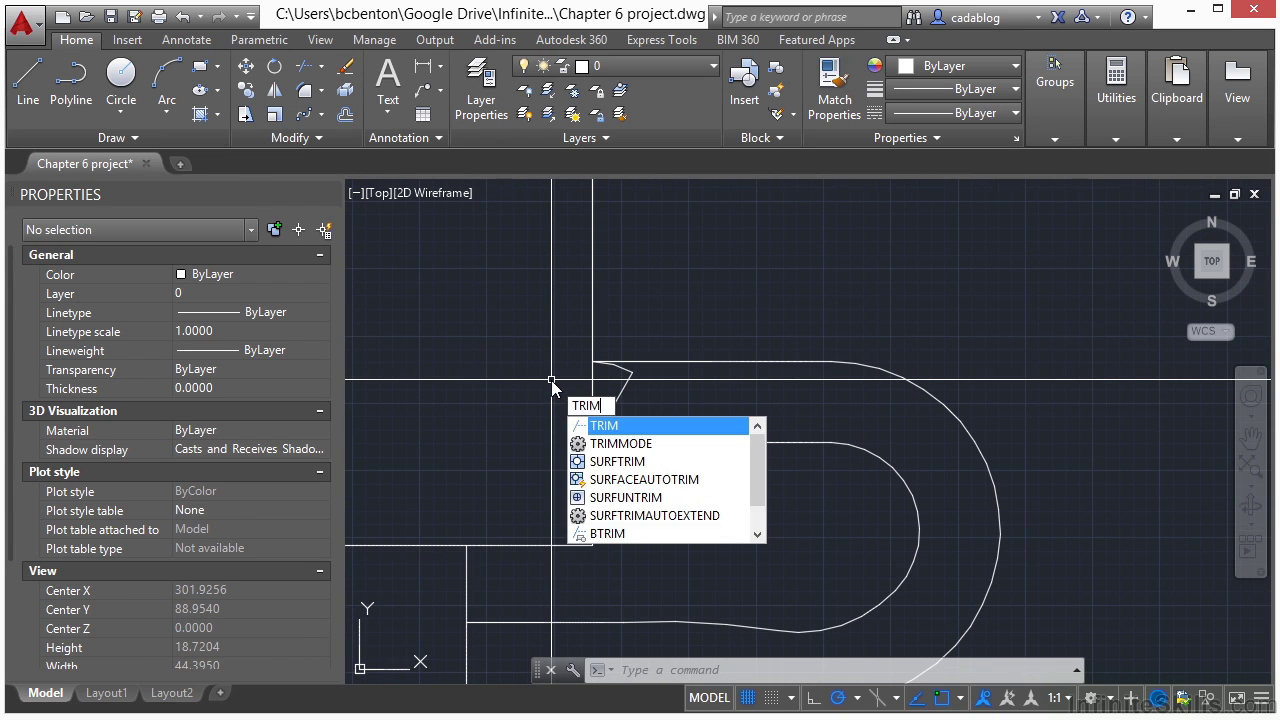
pyautogui.press('Return')
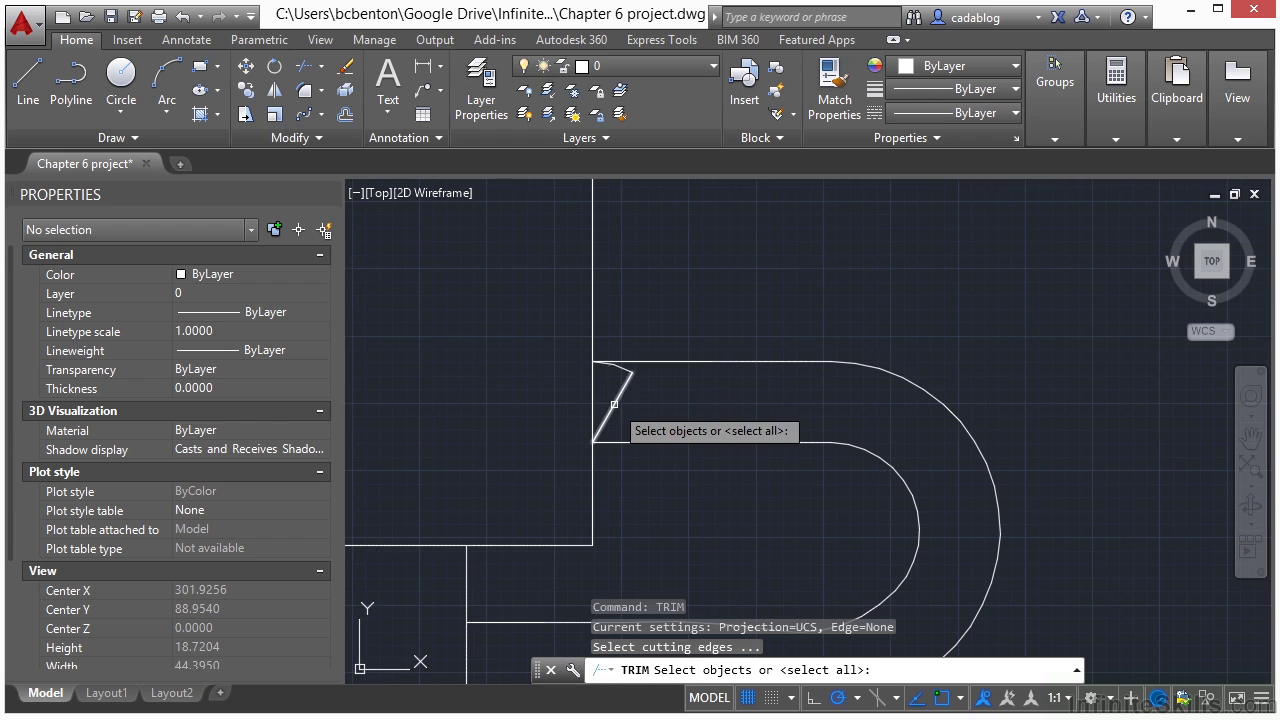
pyautogui.click(612, 403)
pyautogui.scroll(2, 612, 400)
pyautogui.click(674, 309)
pyautogui.click(603, 520)
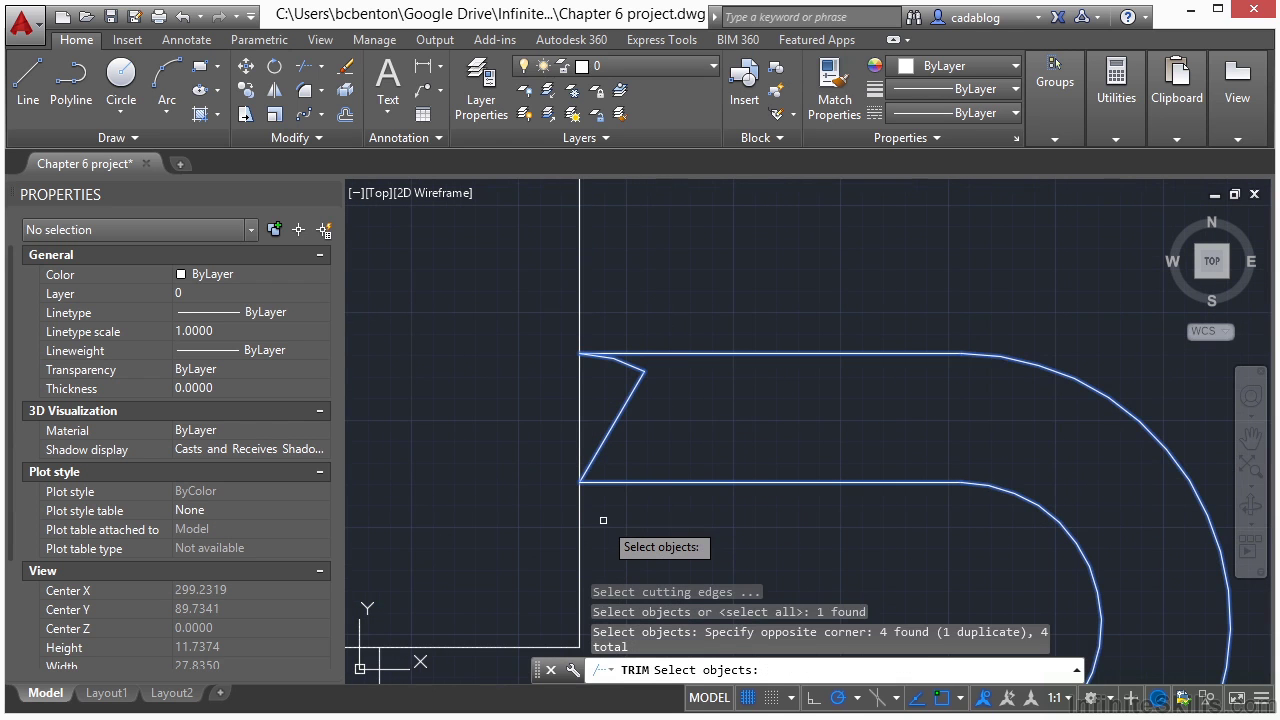
pyautogui.press('Return')
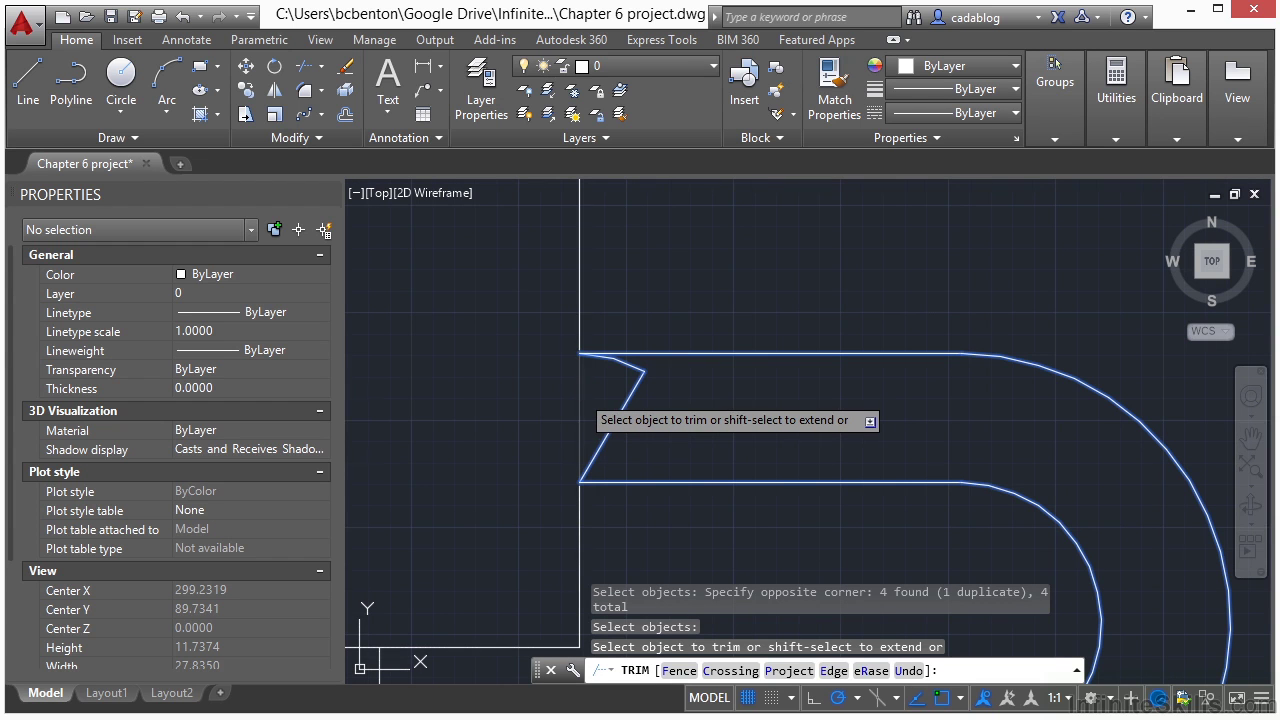
pyautogui.click(581, 393)
pyautogui.press('Return')
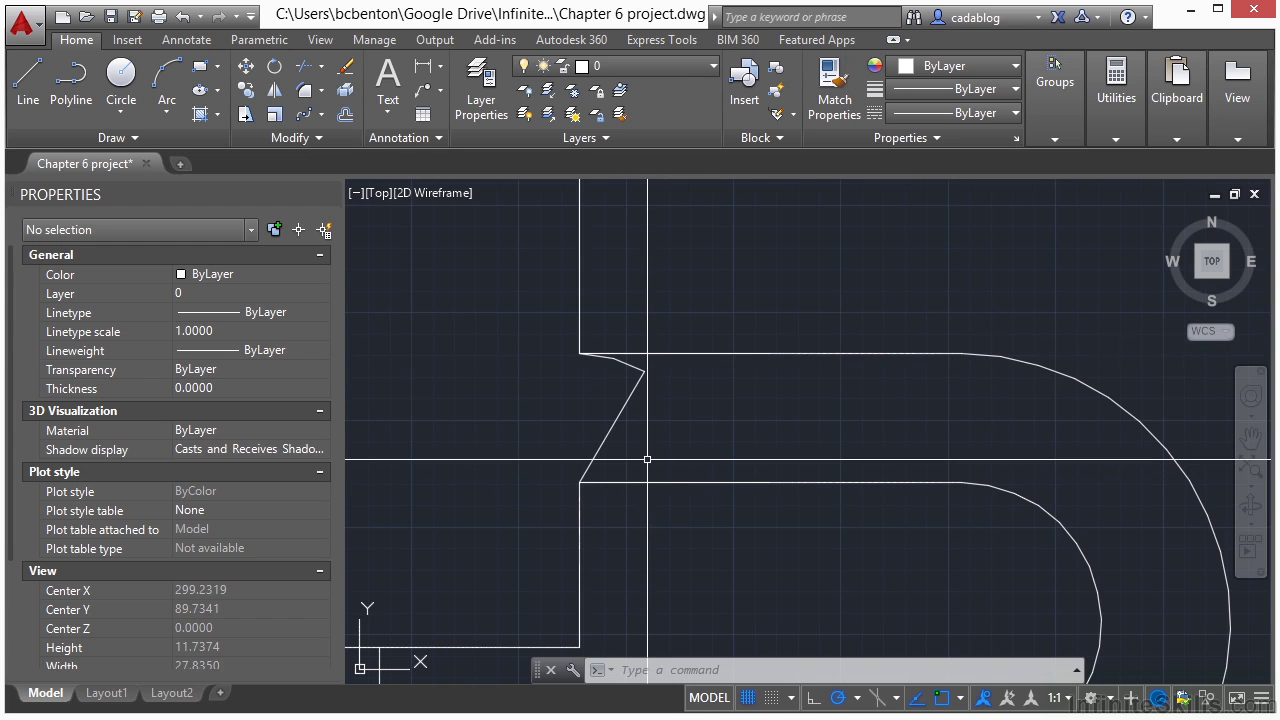
pyautogui.press('Return')
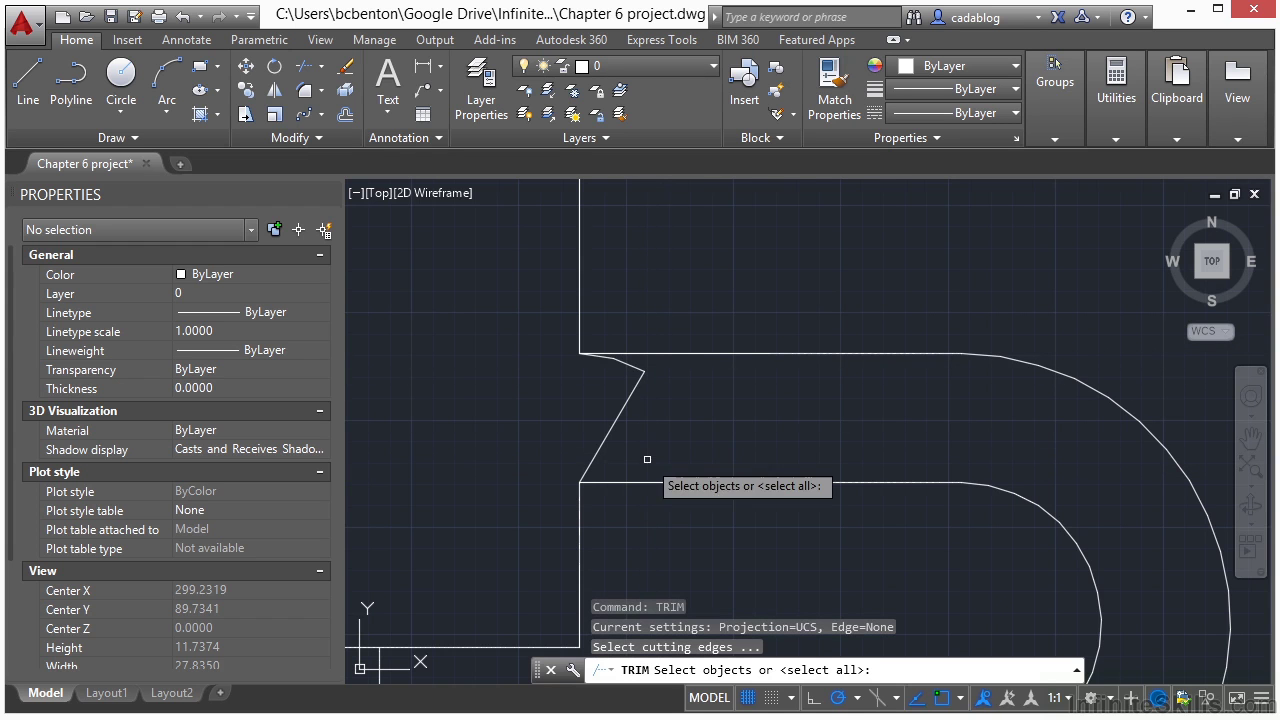
pyautogui.click(597, 281)
pyautogui.click(586, 500)
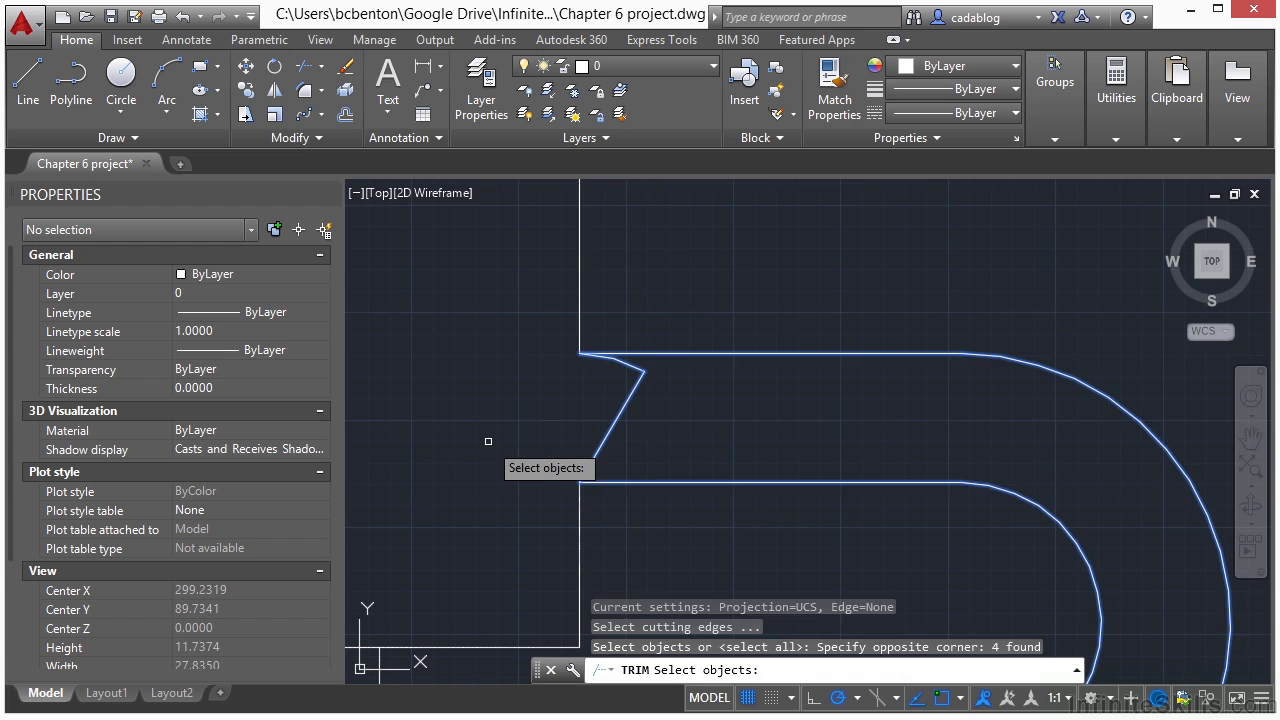
pyautogui.press('Escape')
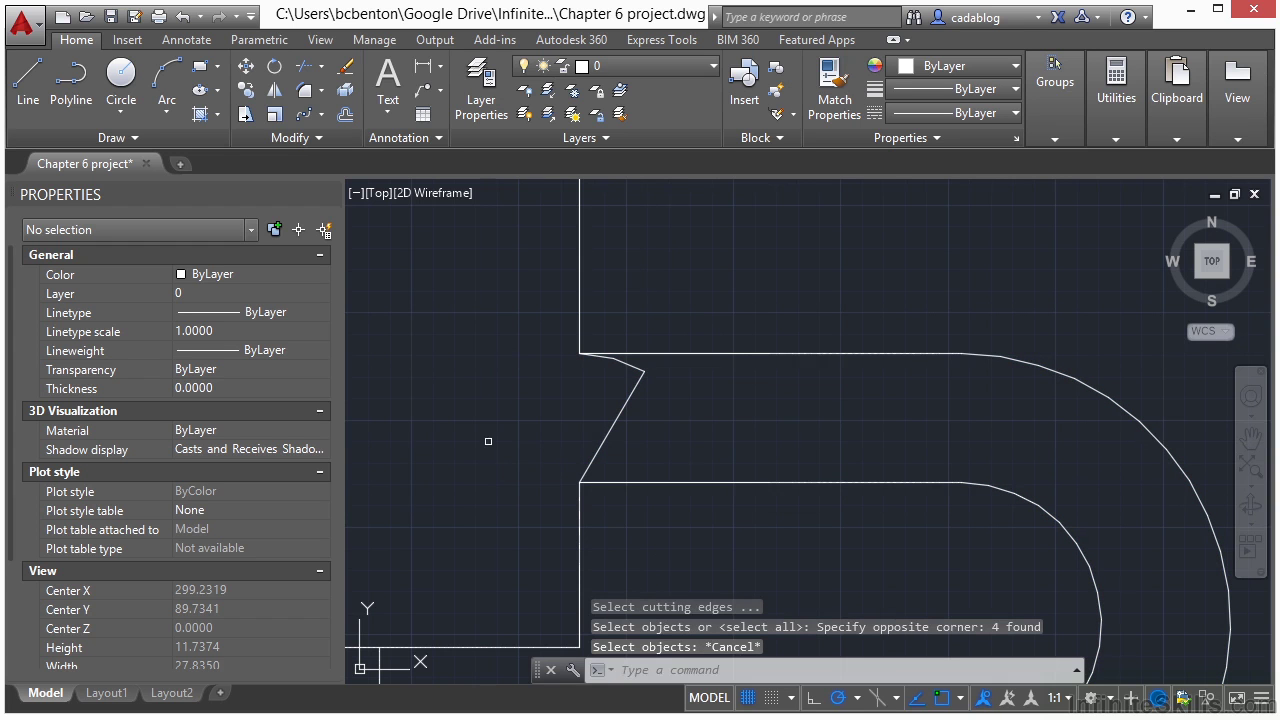
pyautogui.press('Return')
pyautogui.click(691, 356)
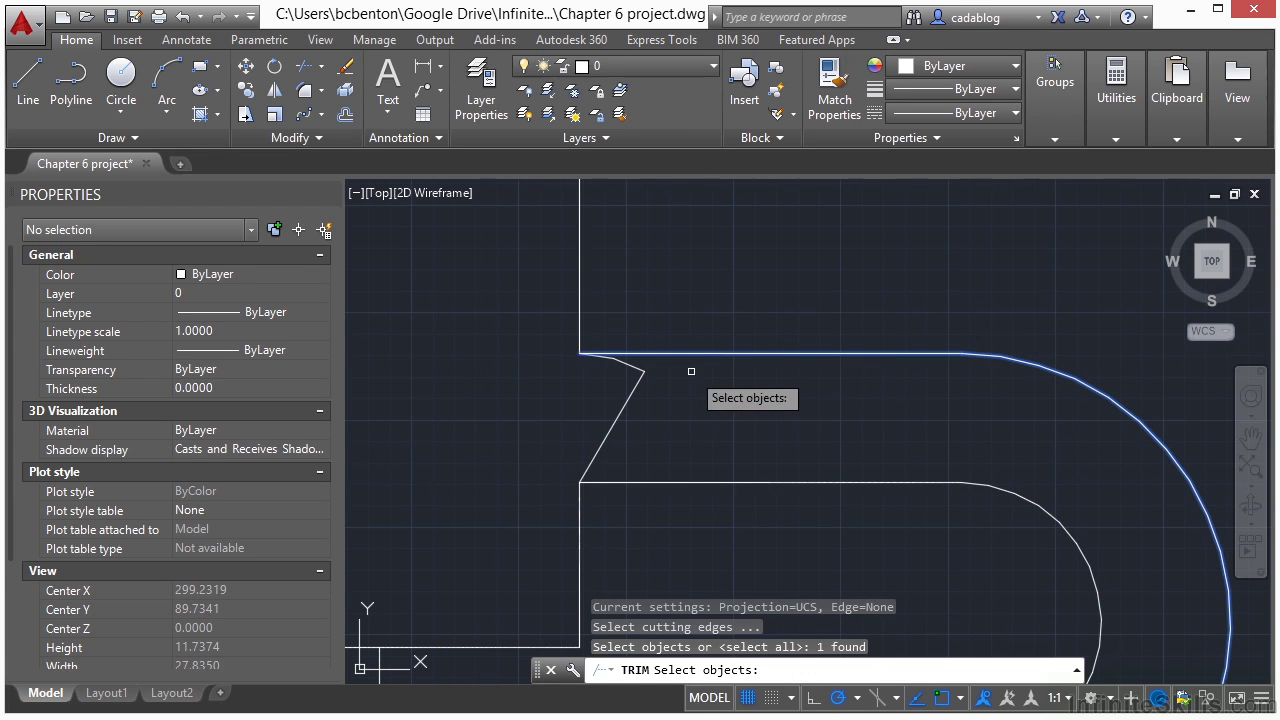
pyautogui.click(680, 481)
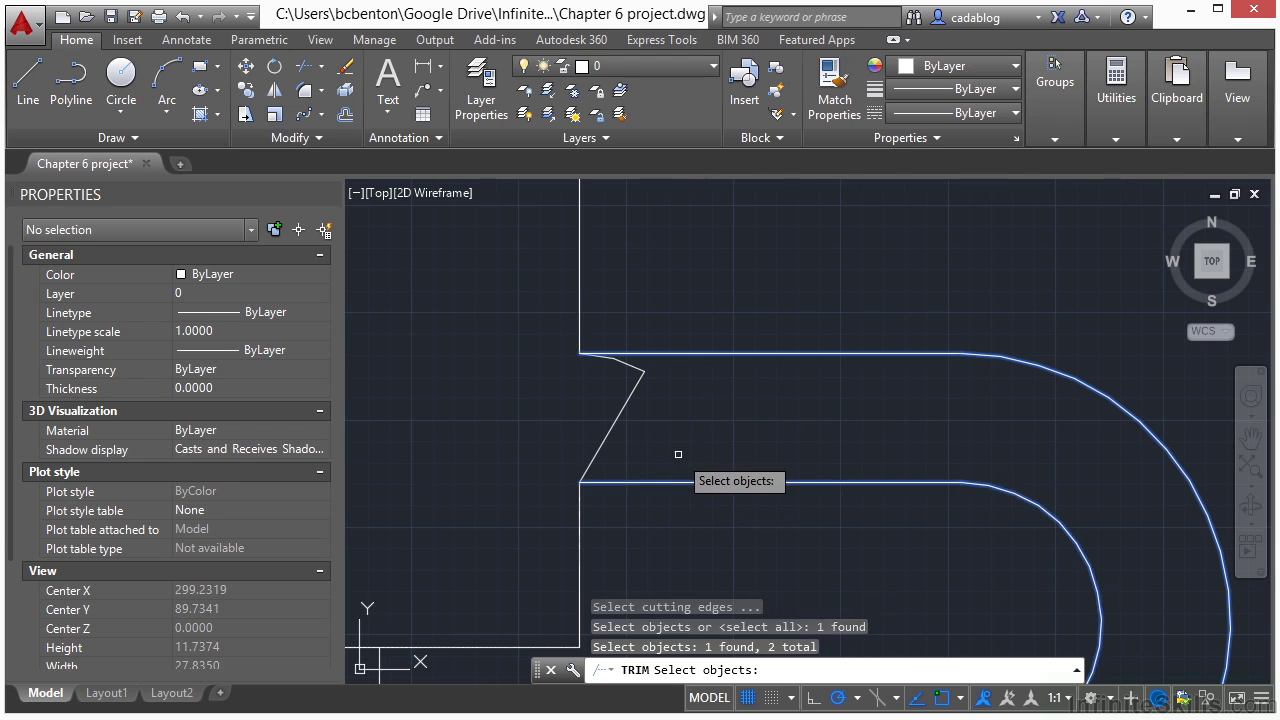
pyautogui.press('Escape')
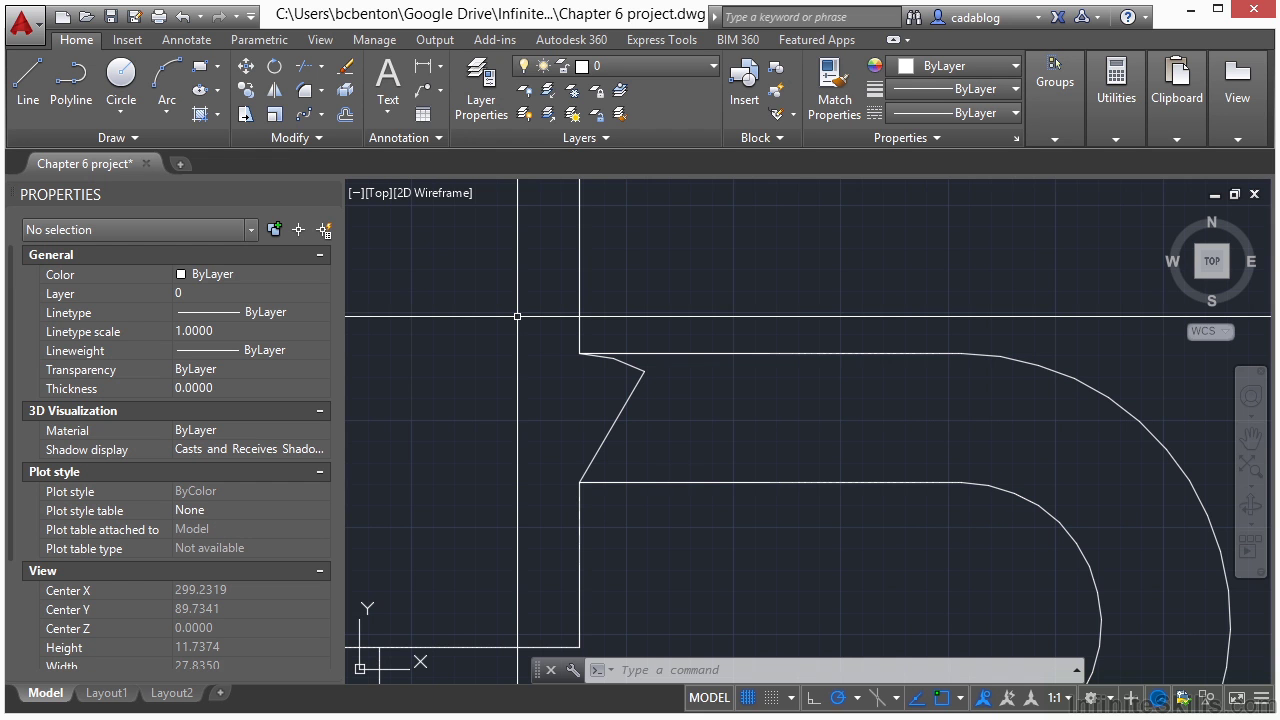
pyautogui.scroll(-4, 790, 320)
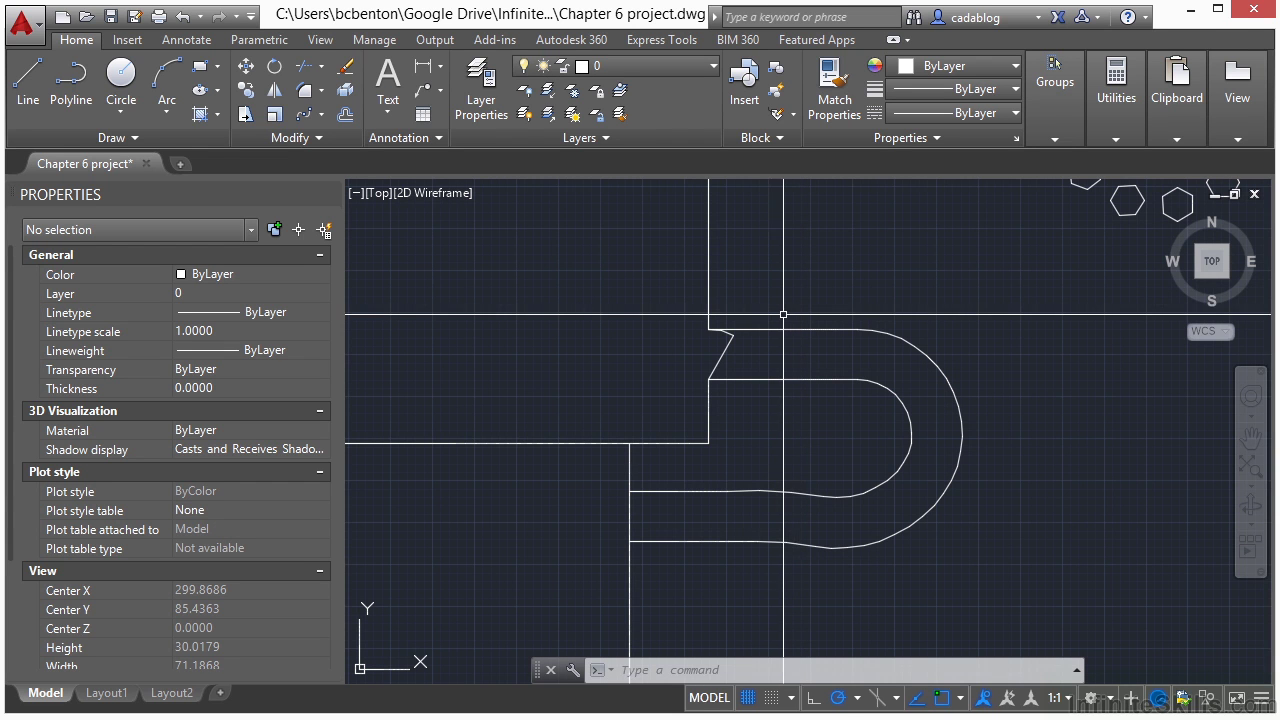
# Window-select and erase the ten circles inside the pond stone outline.
pyautogui.scroll(-4, 782, 320)
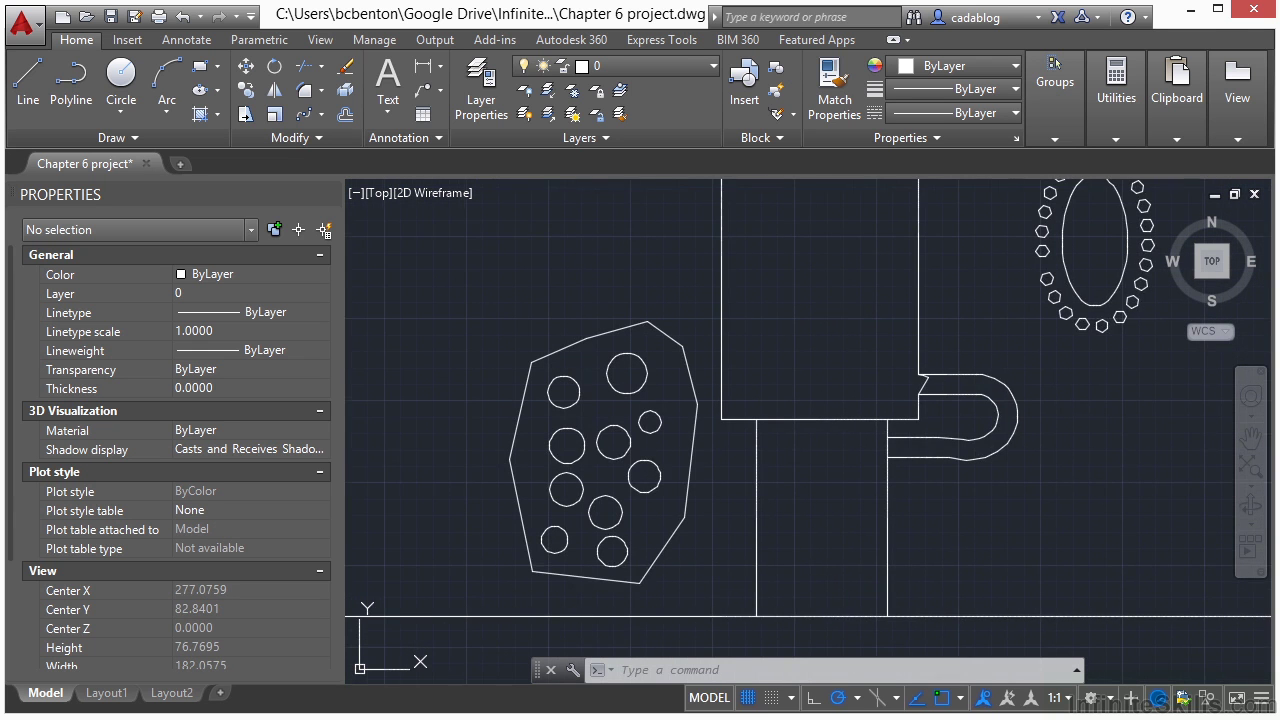
pyautogui.moveTo(624, 461); pyautogui.dragTo(644, 427, button='middle')
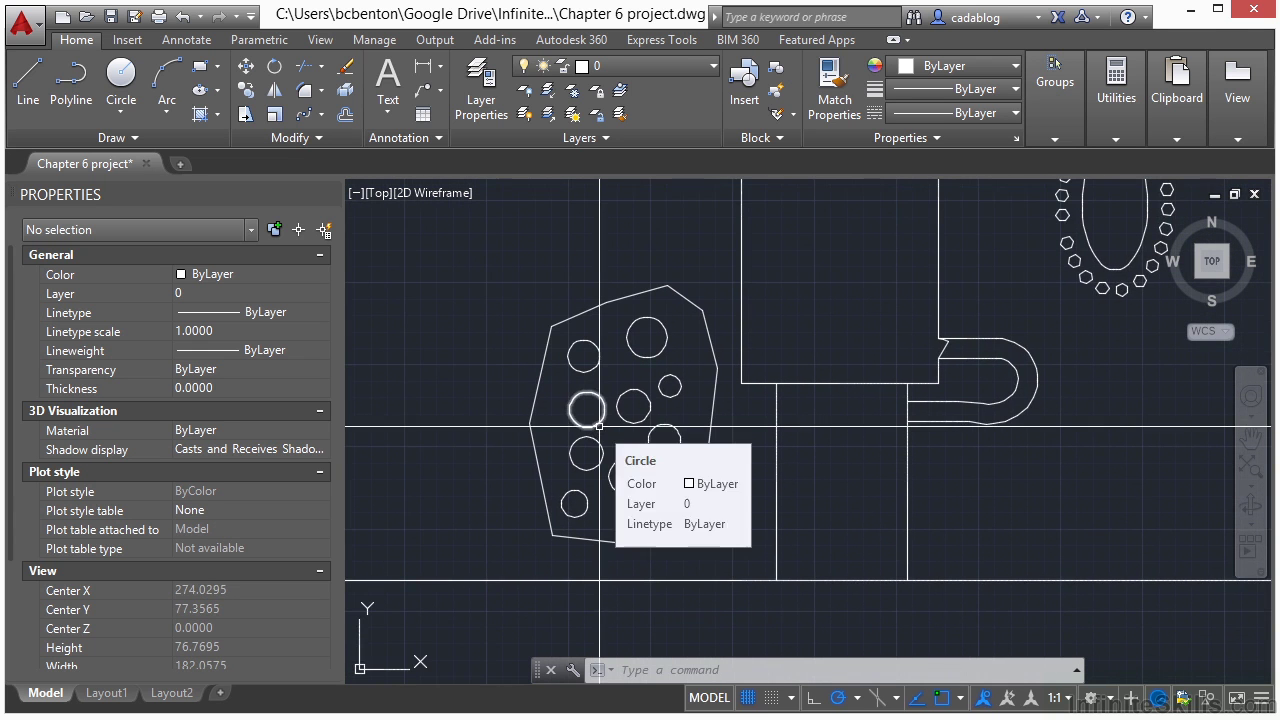
pyautogui.scroll(2, 604, 425)
pyautogui.click(737, 289)
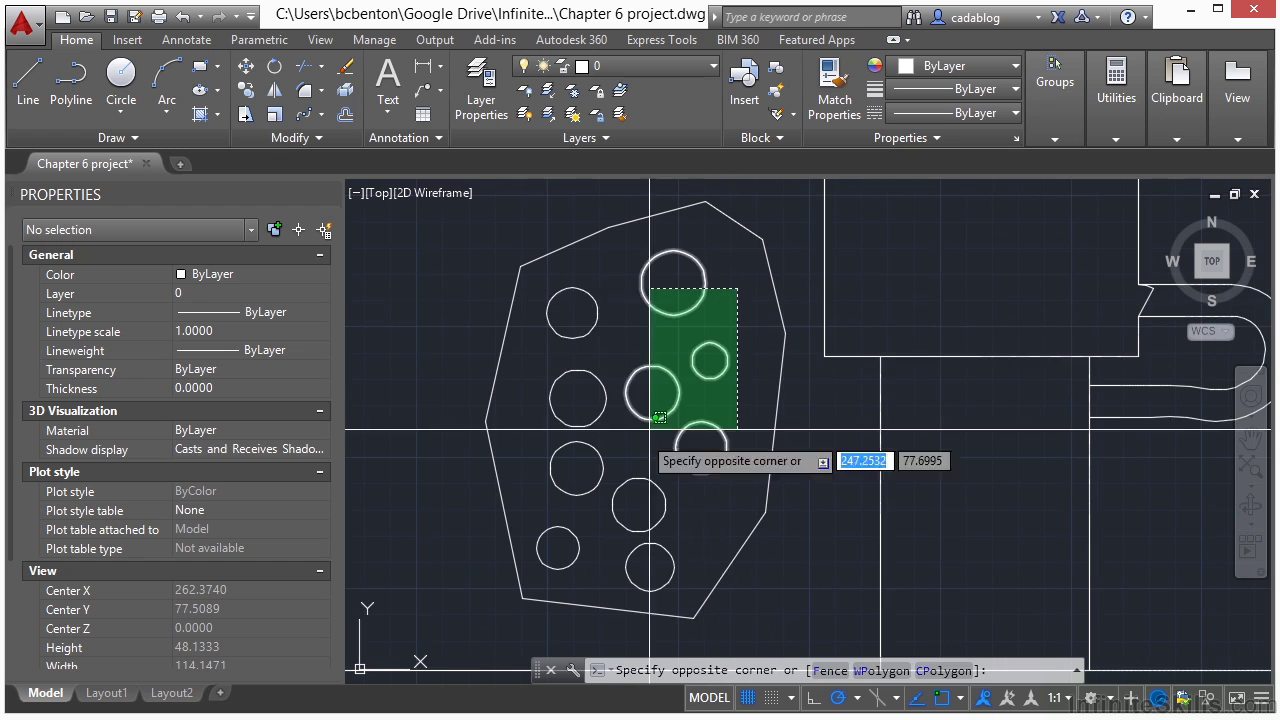
pyautogui.click(576, 548)
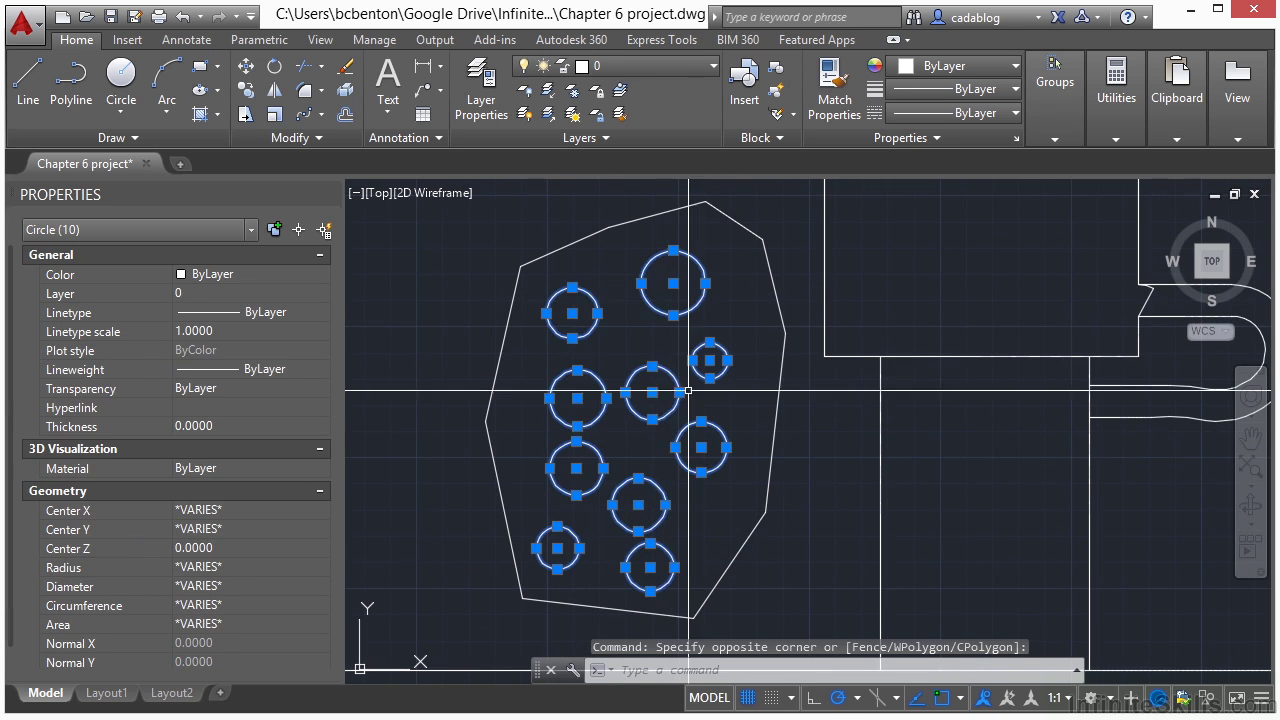
pyautogui.click(345, 67)
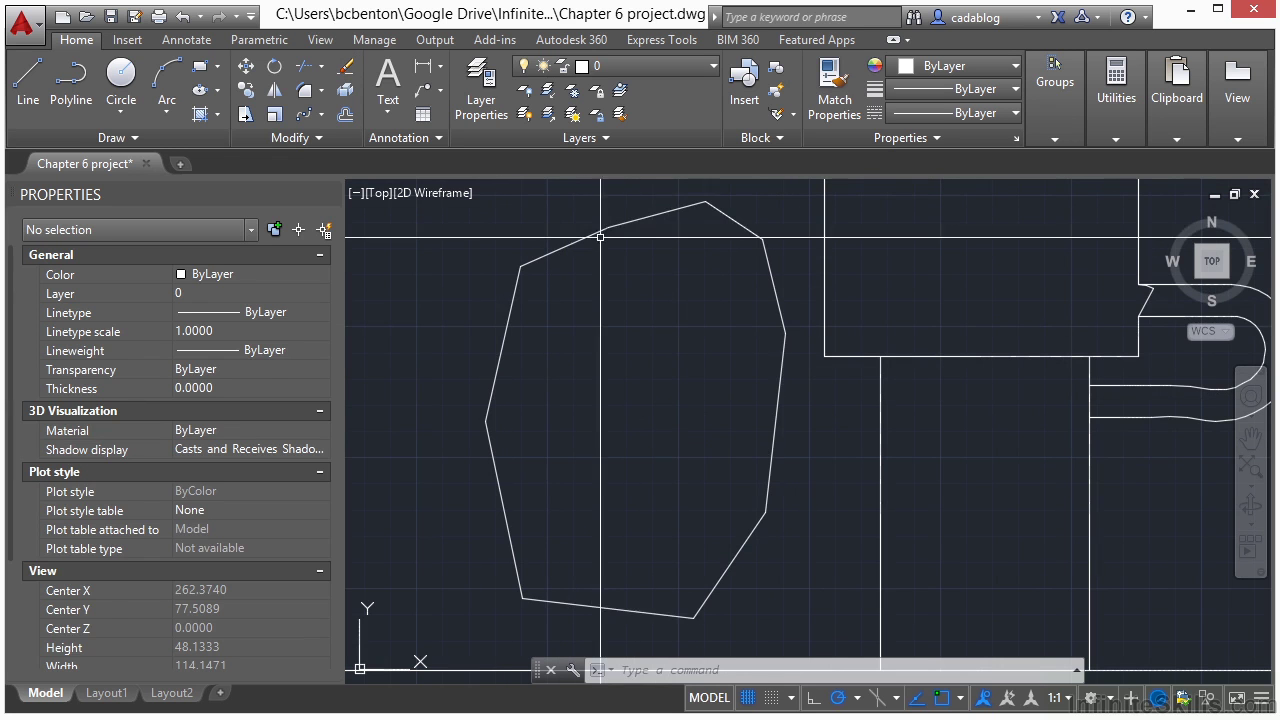
pyautogui.click(550, 252)
# Set the fillet radius to 10 and round the polygon's upper-left corner.
pyautogui.scroll(2, 586, 311)
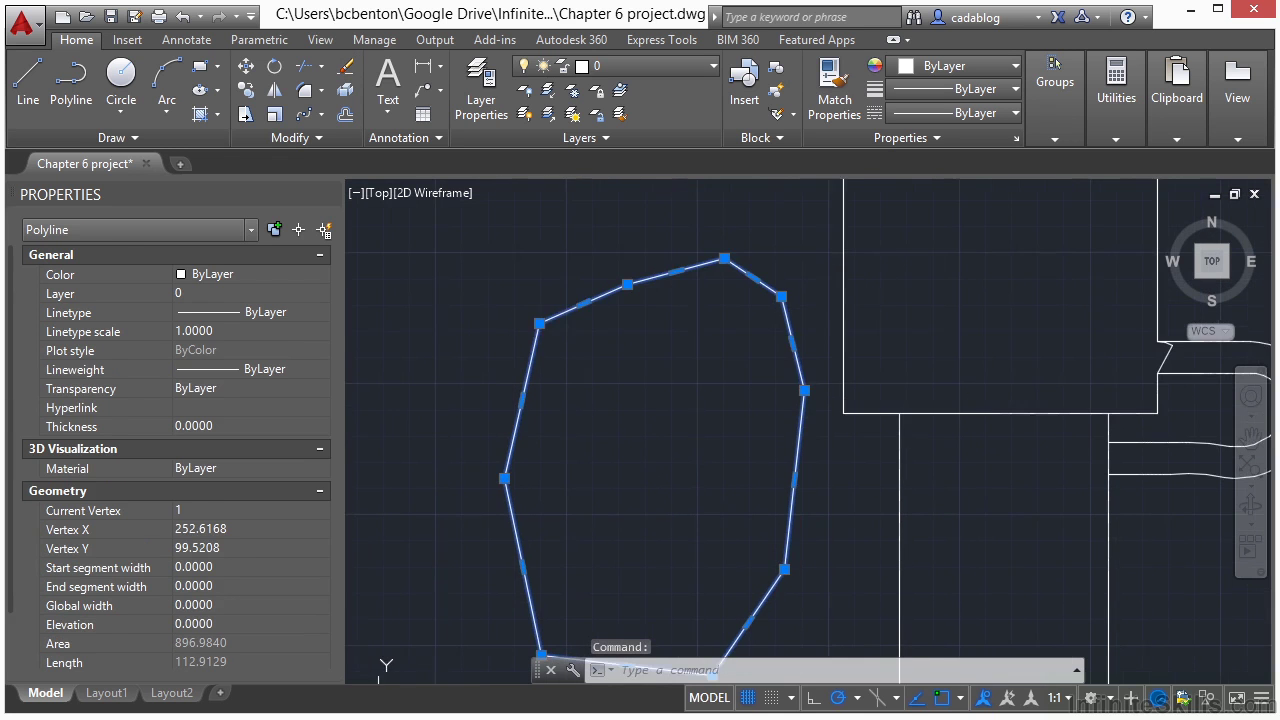
pyautogui.scroll(-2, 622, 329)
pyautogui.press('Escape')
pyautogui.write('f')
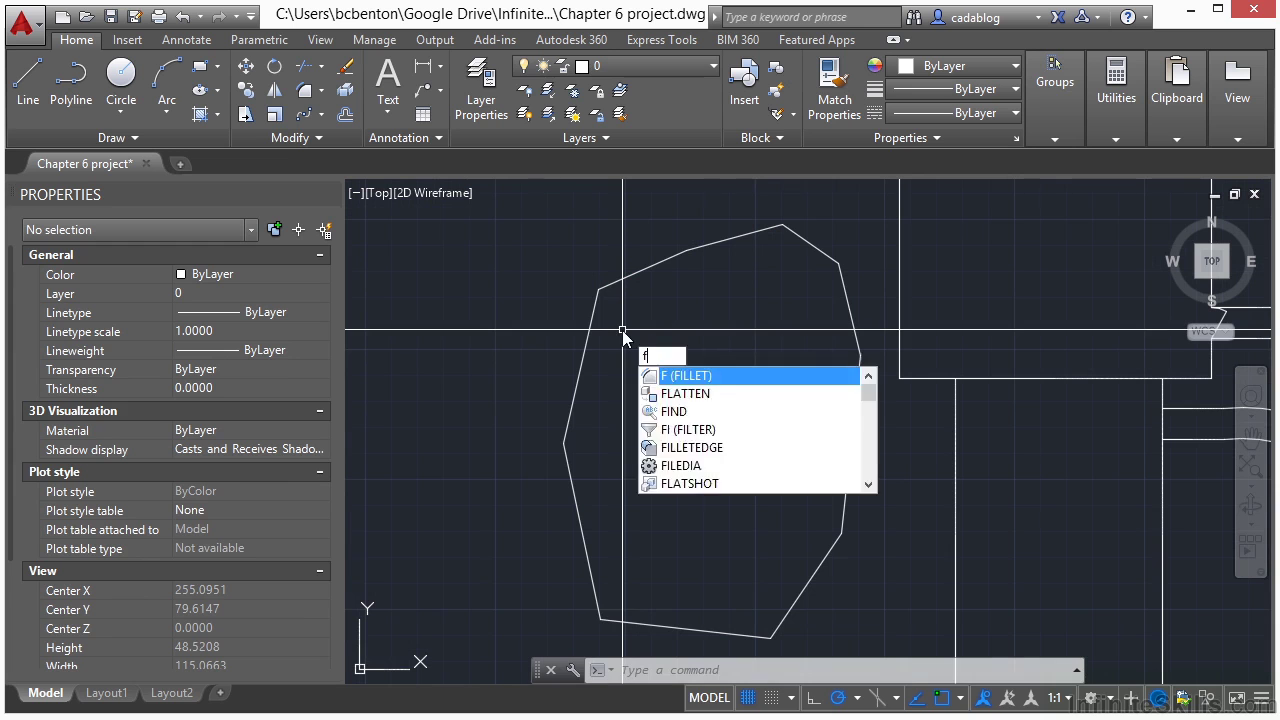
pyautogui.press('Return')
pyautogui.write('r')
pyautogui.press('Return')
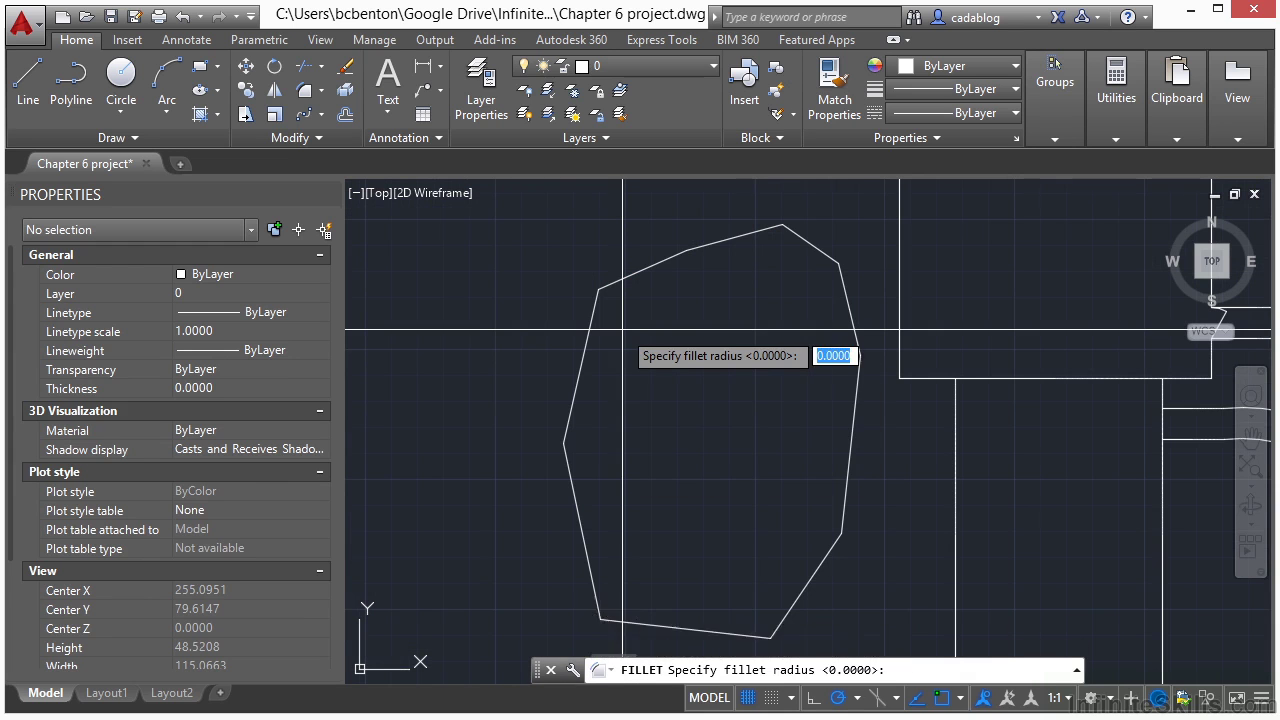
pyautogui.write('10')
pyautogui.press('Return')
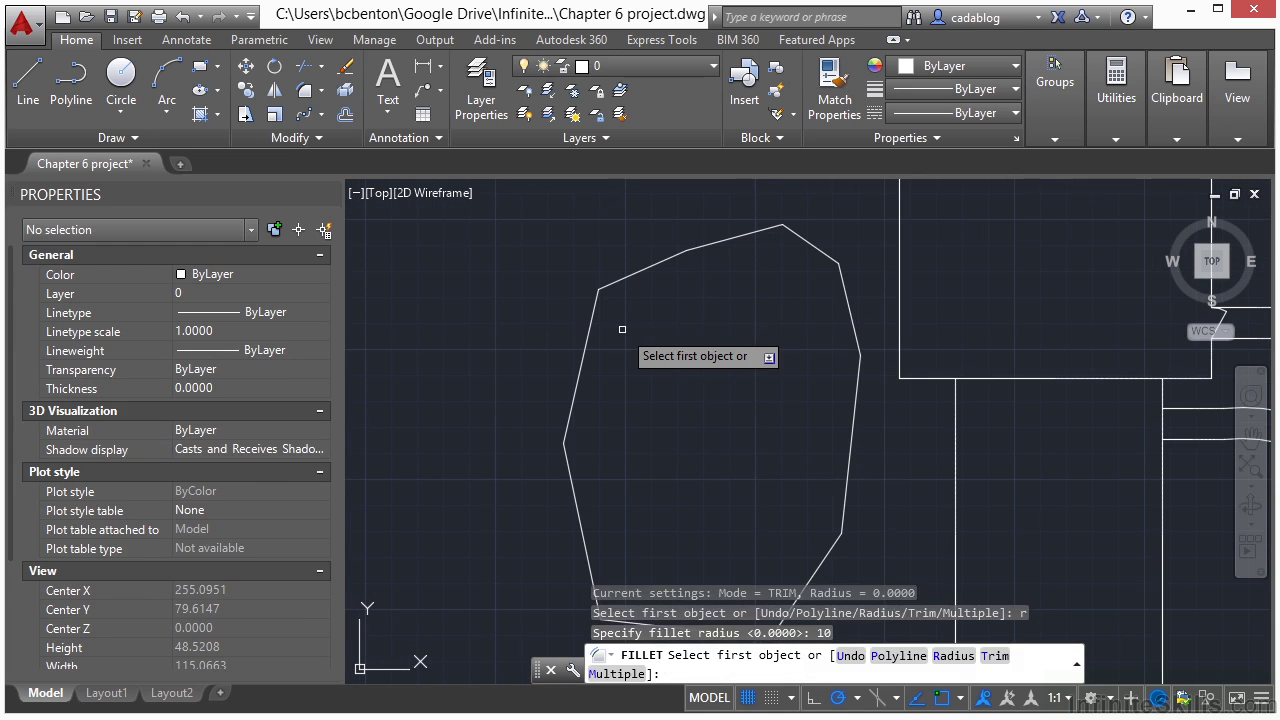
pyautogui.click(620, 279)
pyautogui.click(590, 329)
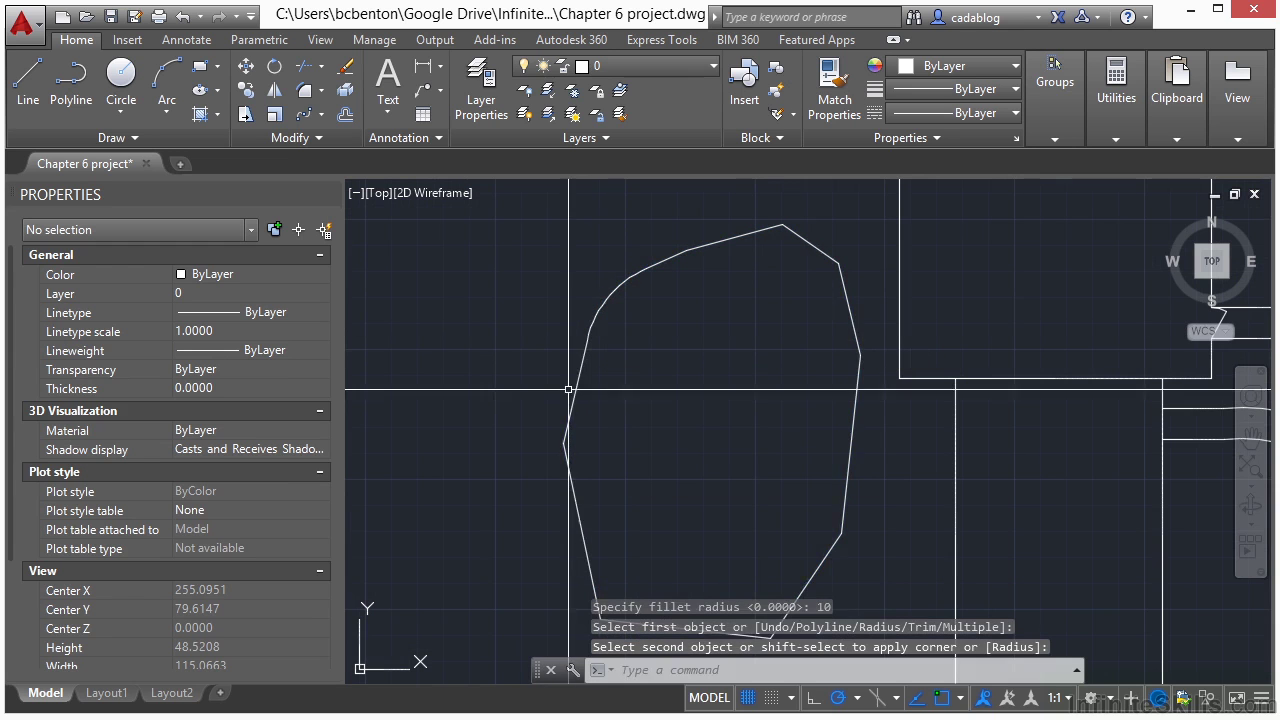
# Fillet the left corner, the top-right corner and the corner below it.
pyautogui.press('Return')
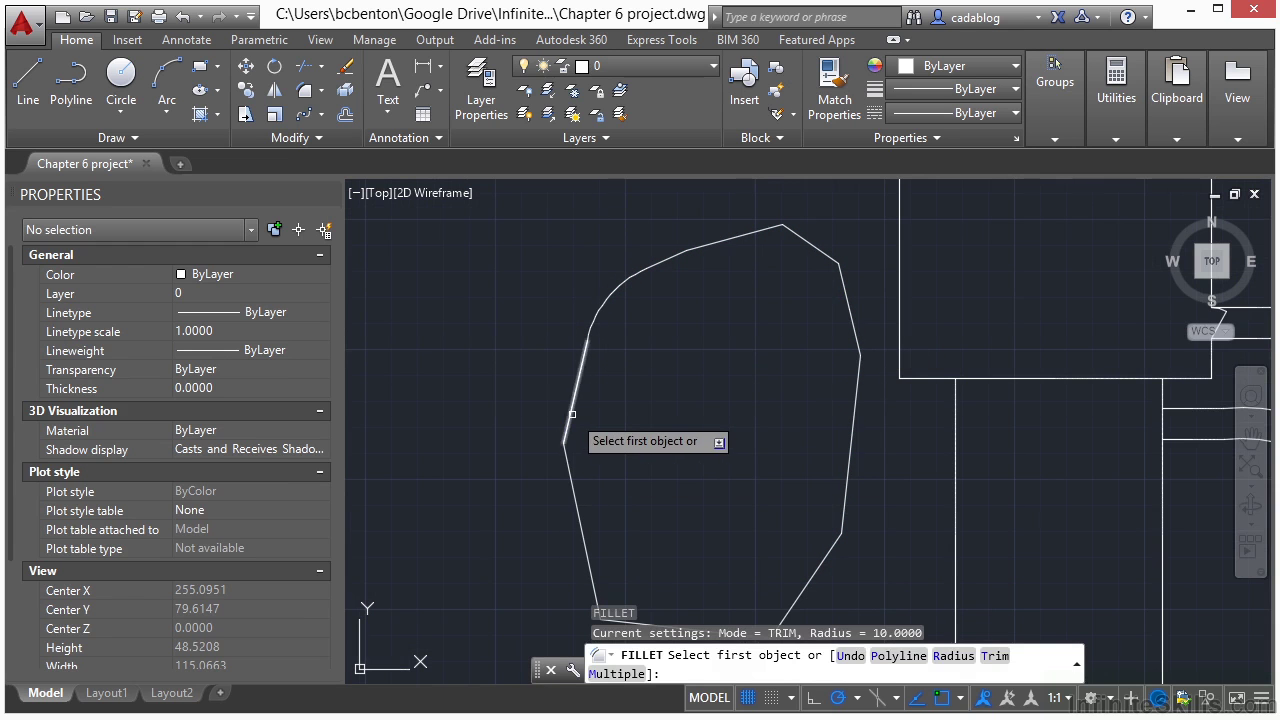
pyautogui.click(572, 413)
pyautogui.click(571, 470)
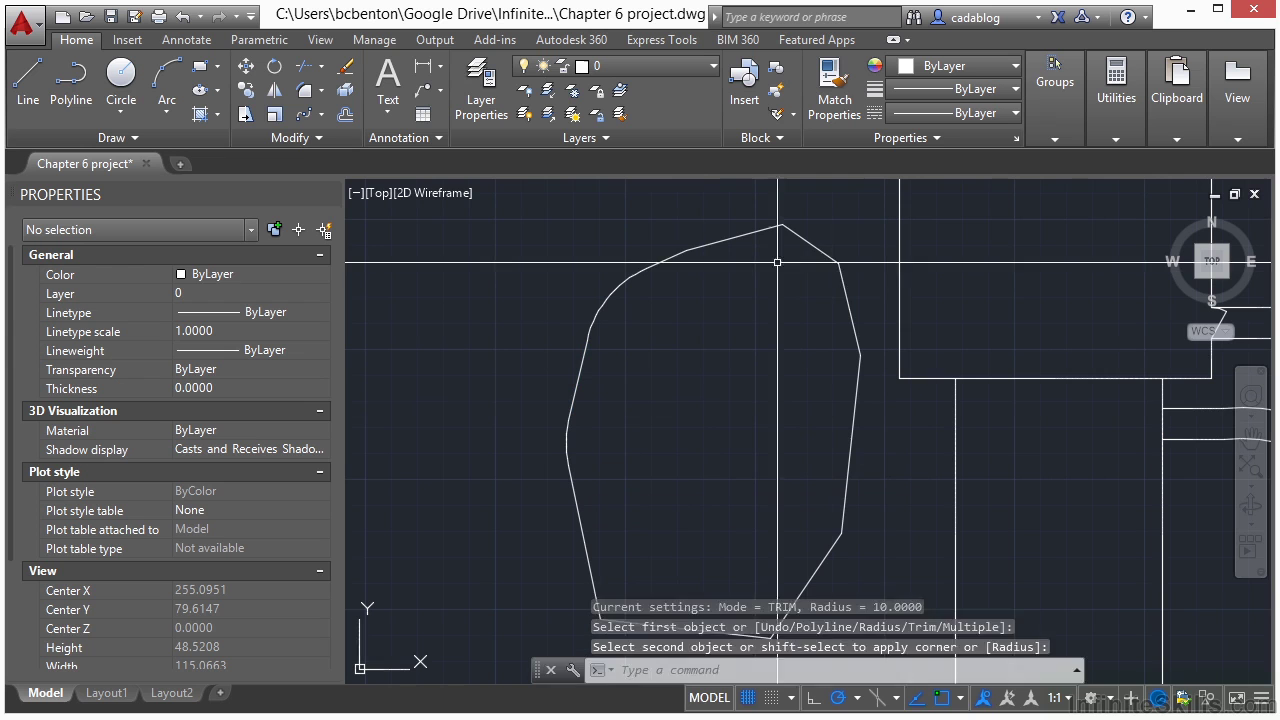
pyautogui.press('Return')
pyautogui.click(752, 233)
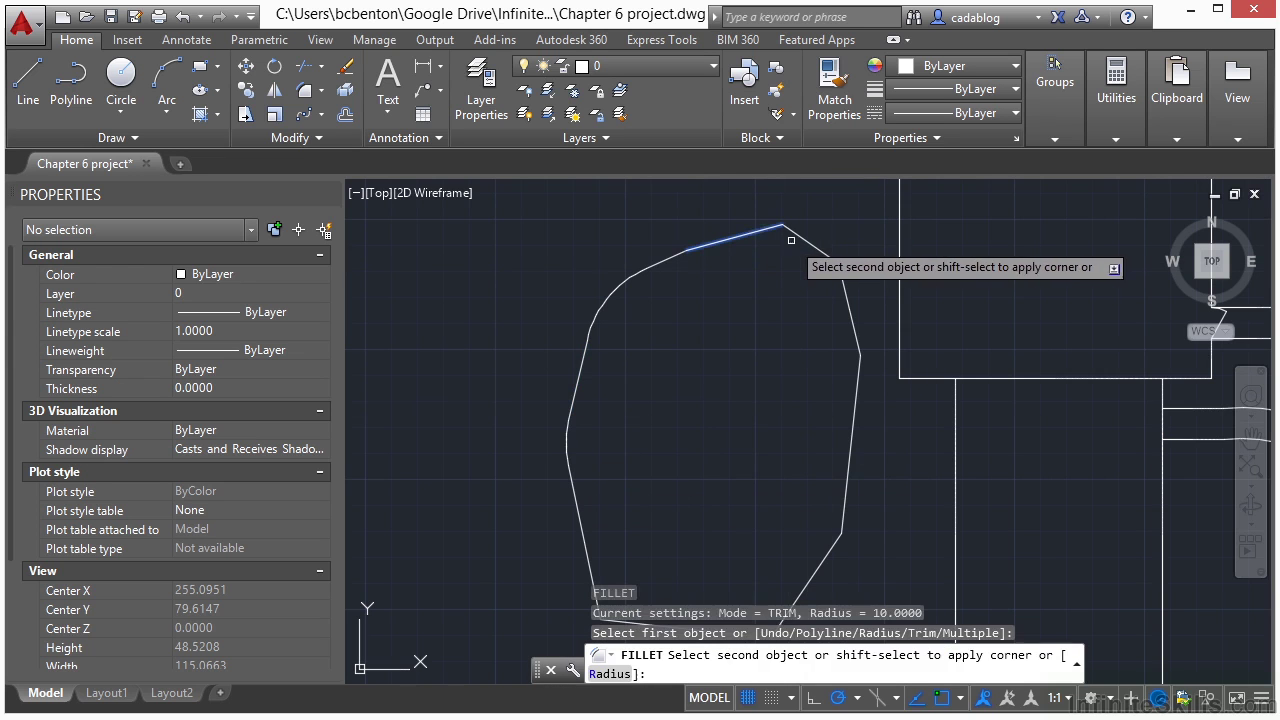
pyautogui.click(808, 248)
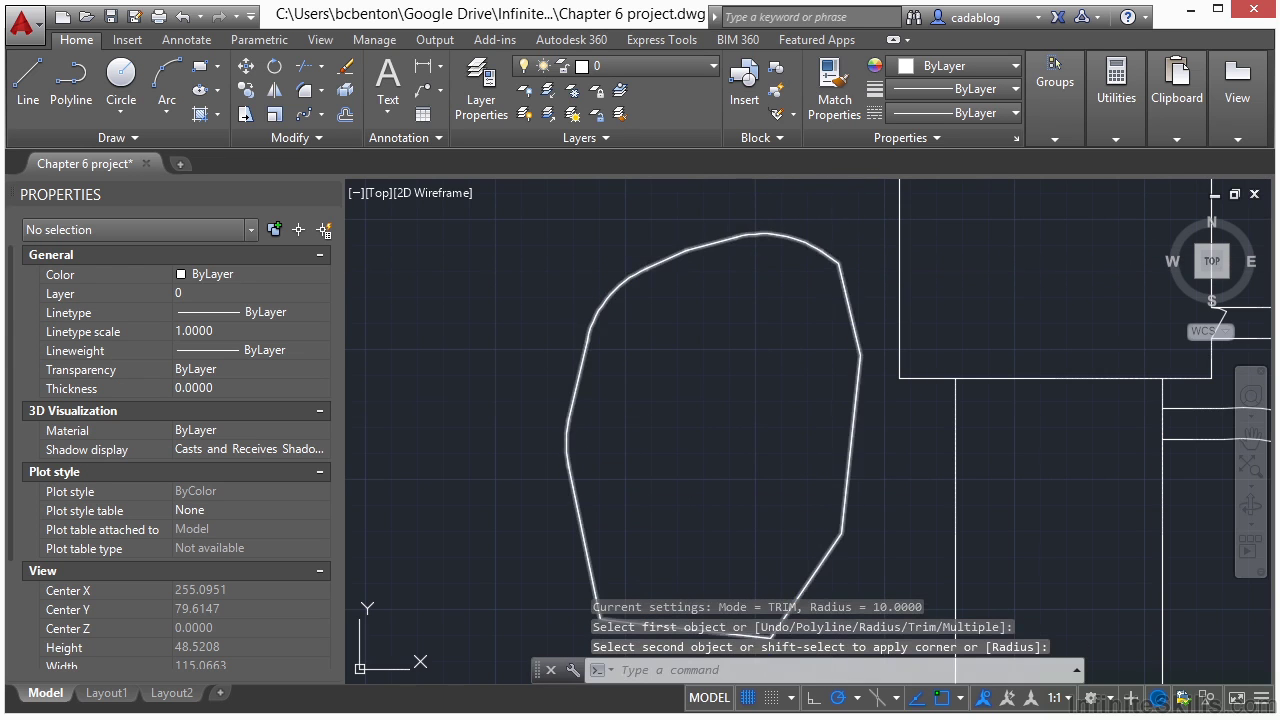
pyautogui.press('Return')
pyautogui.click(830, 256)
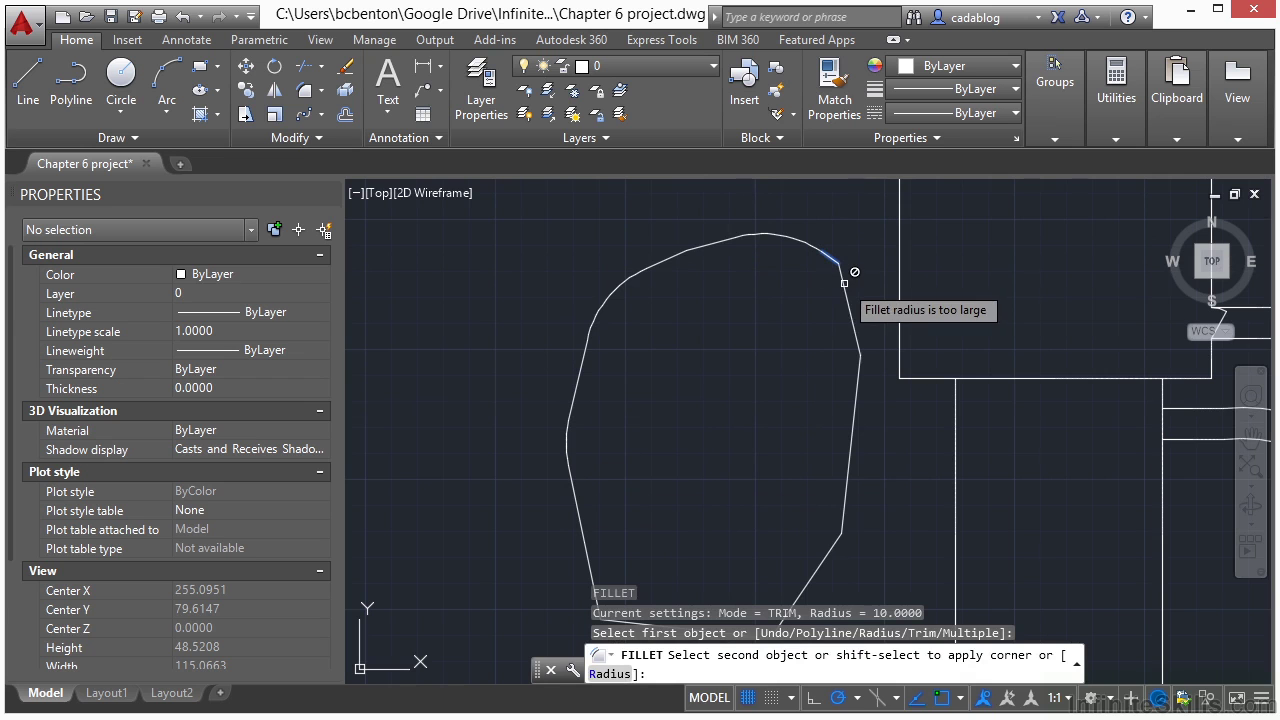
pyautogui.scroll(6, 846, 282)
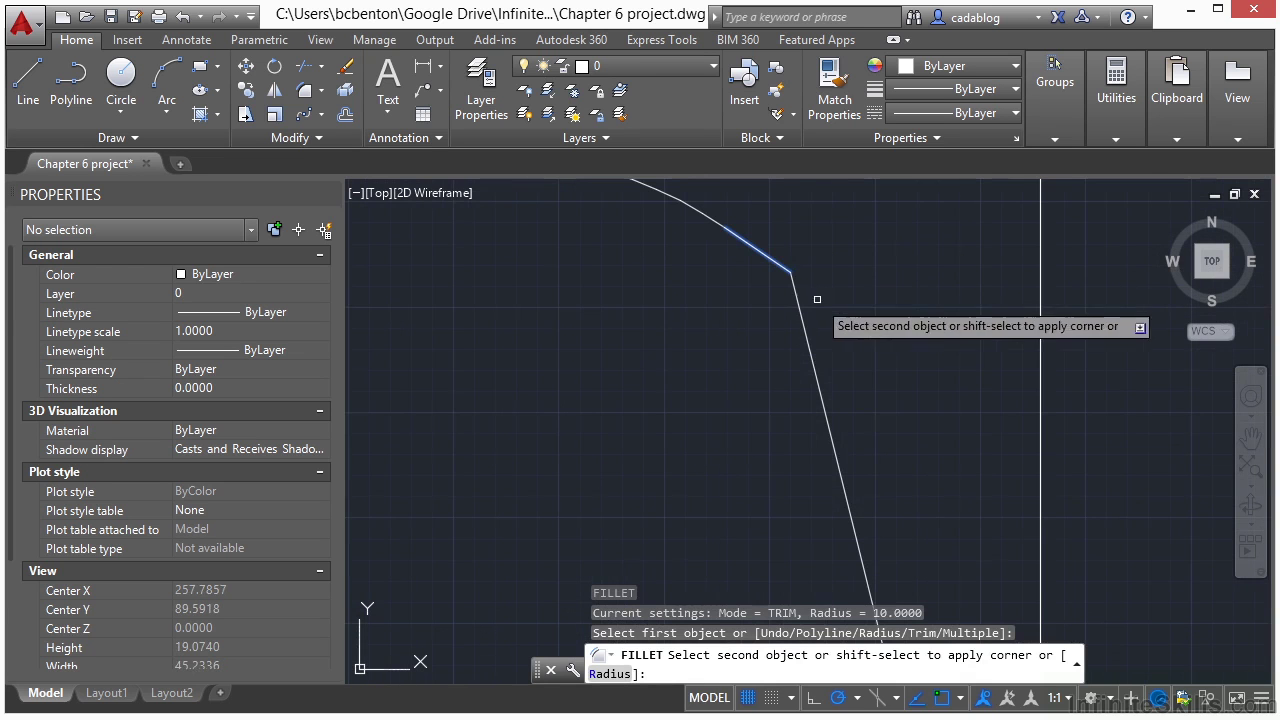
pyautogui.click(801, 316)
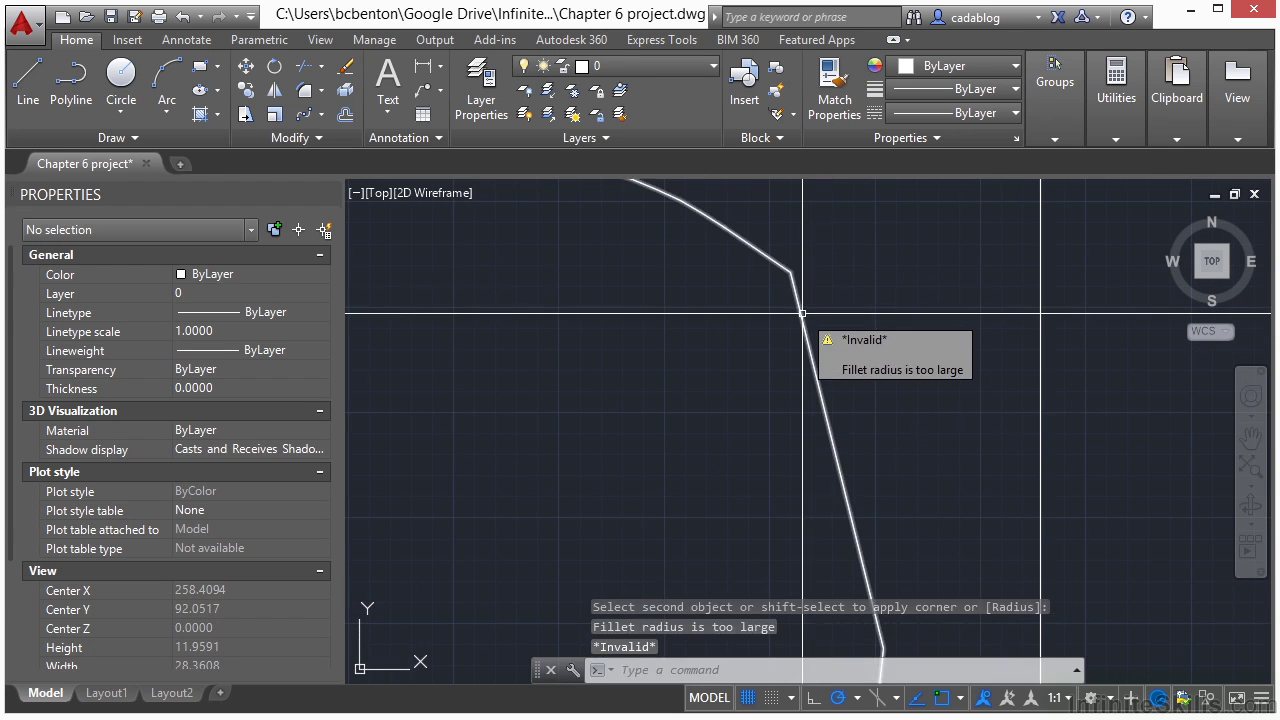
# Round the right-side corner and the bend between the near-vertical and diagonal edges.
pyautogui.press('Return')
pyautogui.click(802, 322)
pyautogui.scroll(-2, 790, 300)
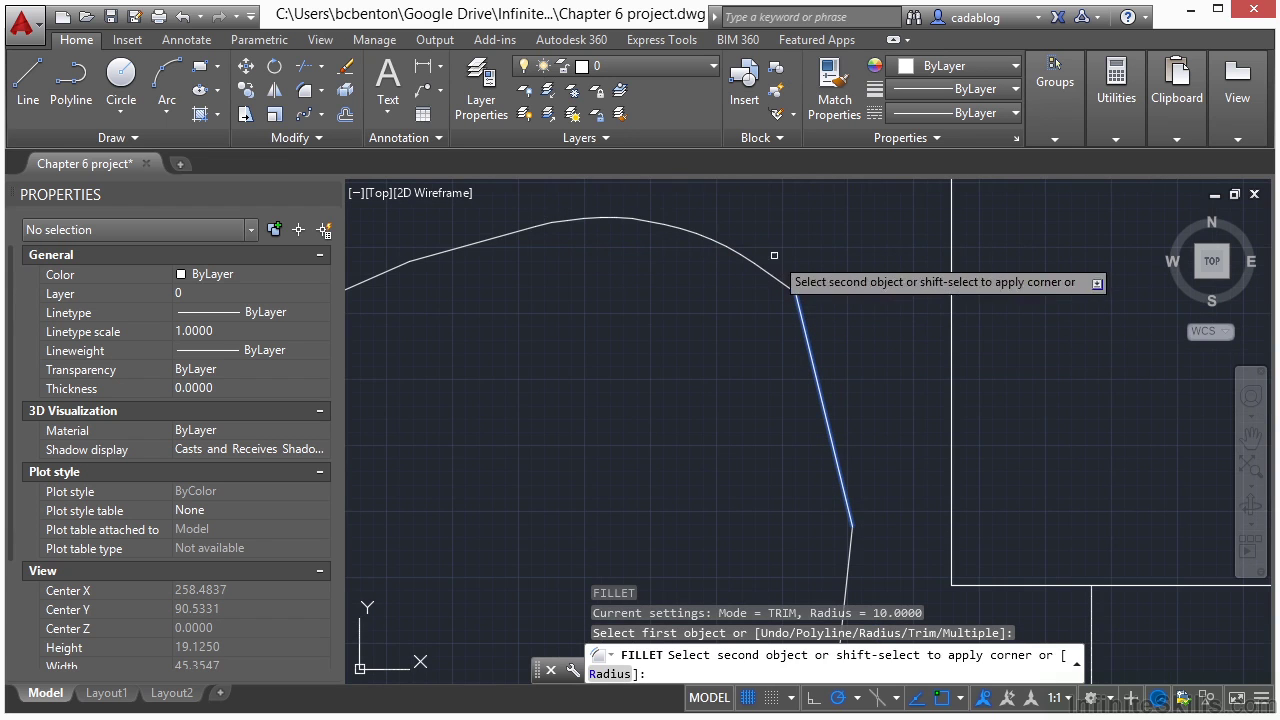
pyautogui.click(849, 561)
pyautogui.scroll(-3, 866, 400)
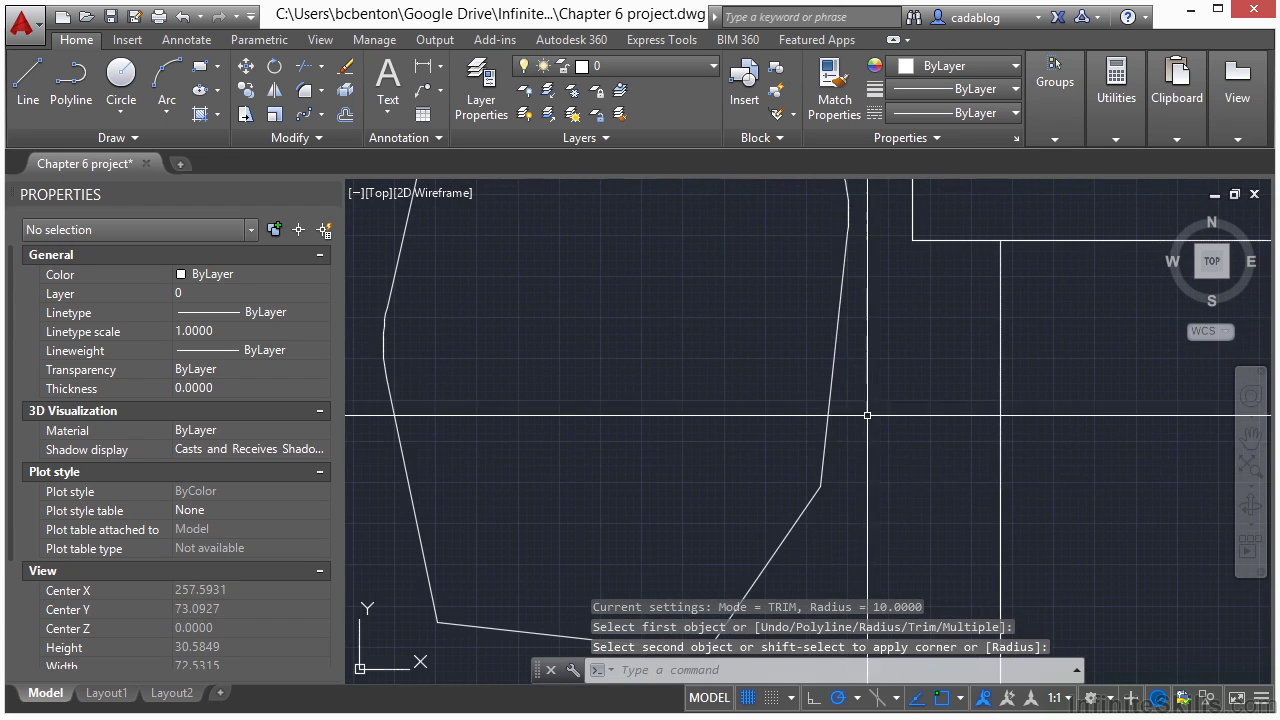
pyautogui.press('Return')
pyautogui.click(824, 462)
pyautogui.click(795, 501)
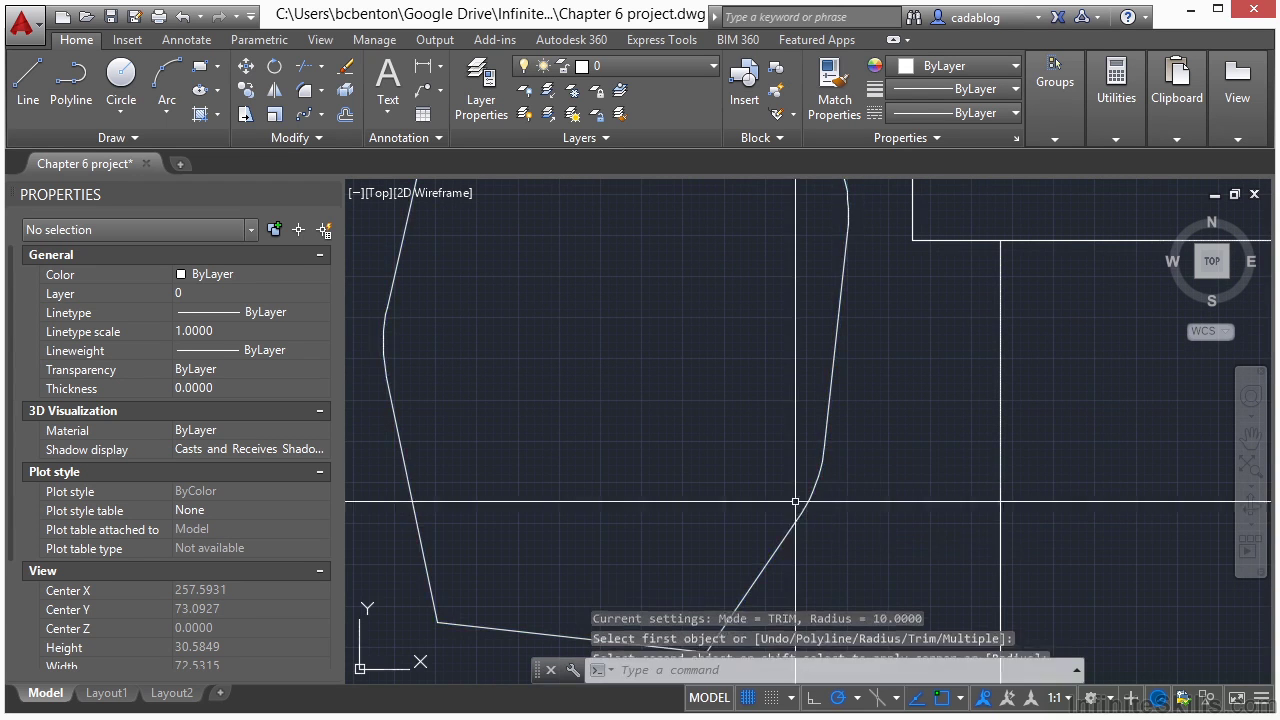
# Fillet the lower-right and bottom corners of the planting bed outline.
pyautogui.moveTo(795, 501)
pyautogui.mouseDown(button='middle')
pyautogui.moveTo(786, 306)
pyautogui.moveTo(766, 380)
pyautogui.mouseUp(button='middle')
pyautogui.press('Return')
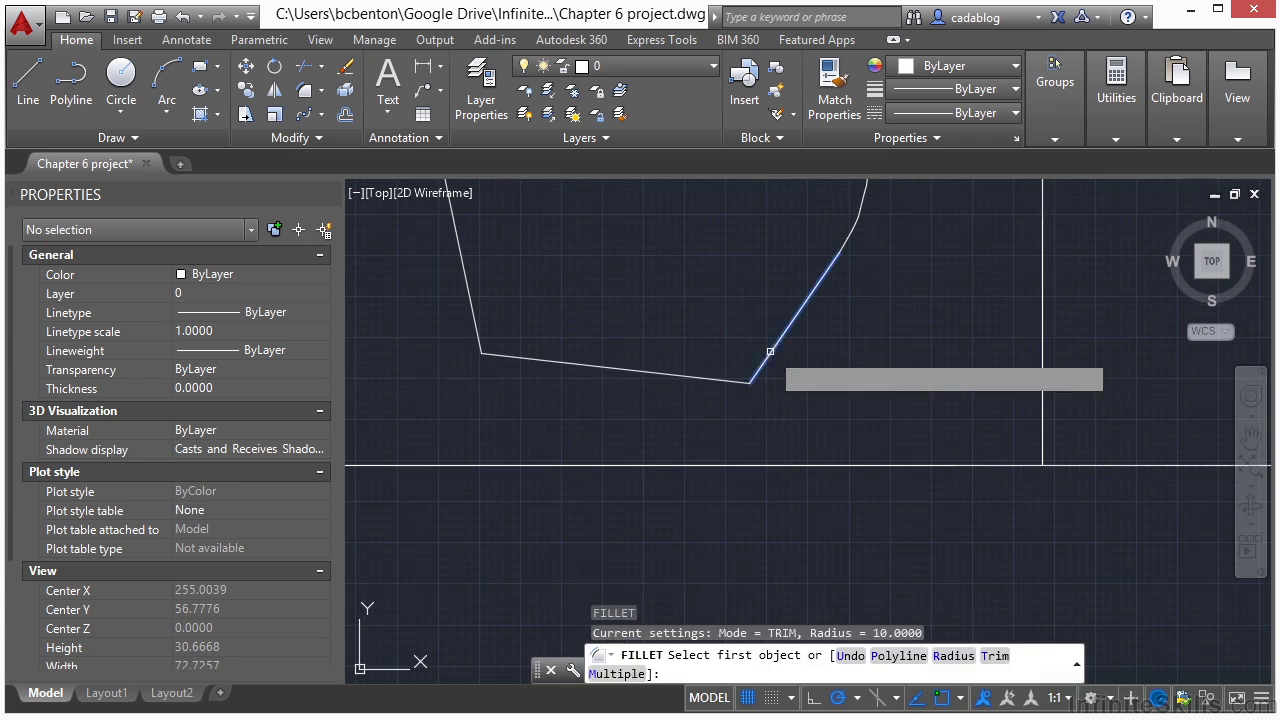
pyautogui.click(770, 352)
pyautogui.click(470, 345)
pyautogui.press('Return')
pyautogui.click(485, 345)
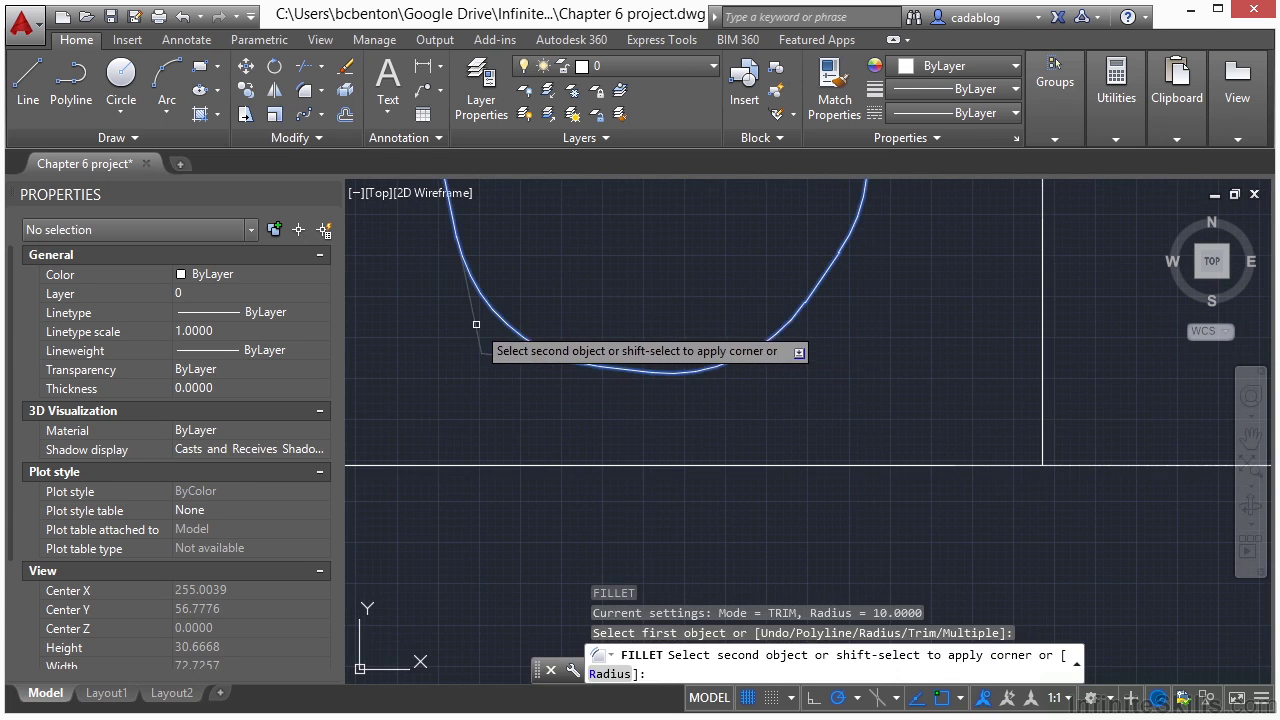
pyautogui.click(476, 324)
pyautogui.moveTo(663, 277); pyautogui.dragTo(700, 500, button='middle')
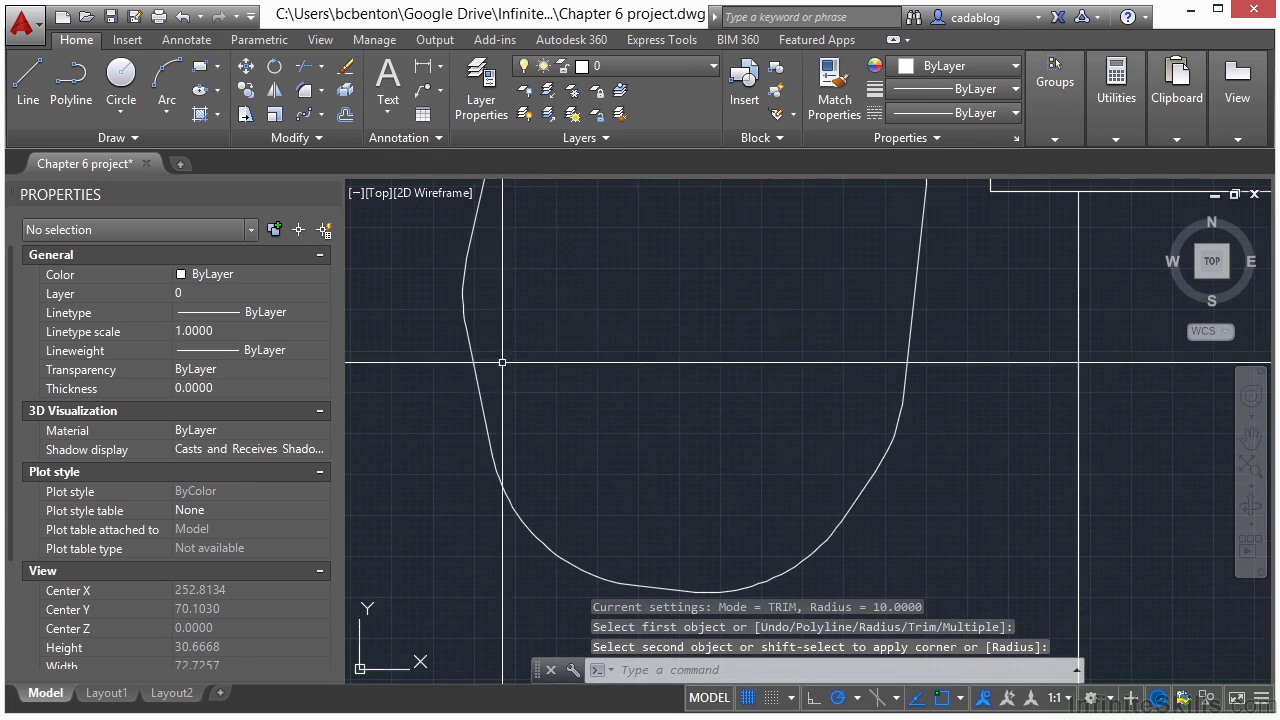
pyautogui.scroll(3, 470, 340)
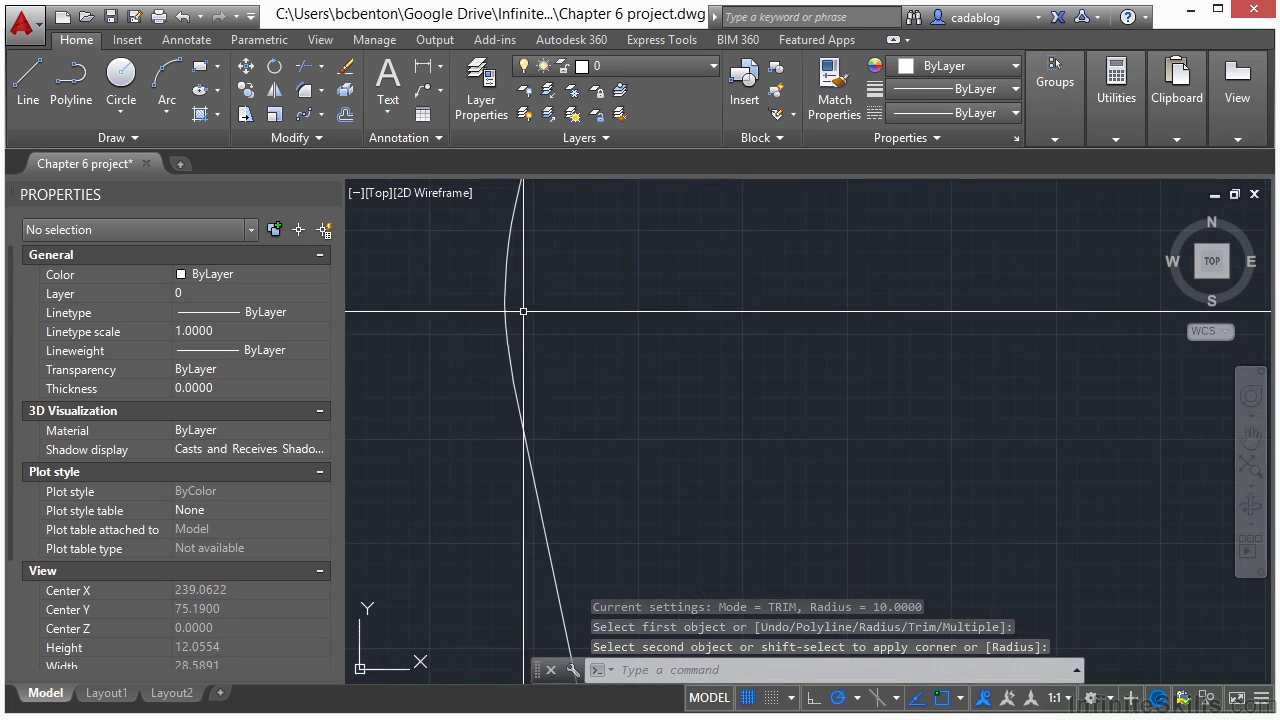
pyautogui.scroll(-3, 560, 318)
# Change the fillet radius to 5 and round the corner between the top arc and right side.
pyautogui.press('Return')
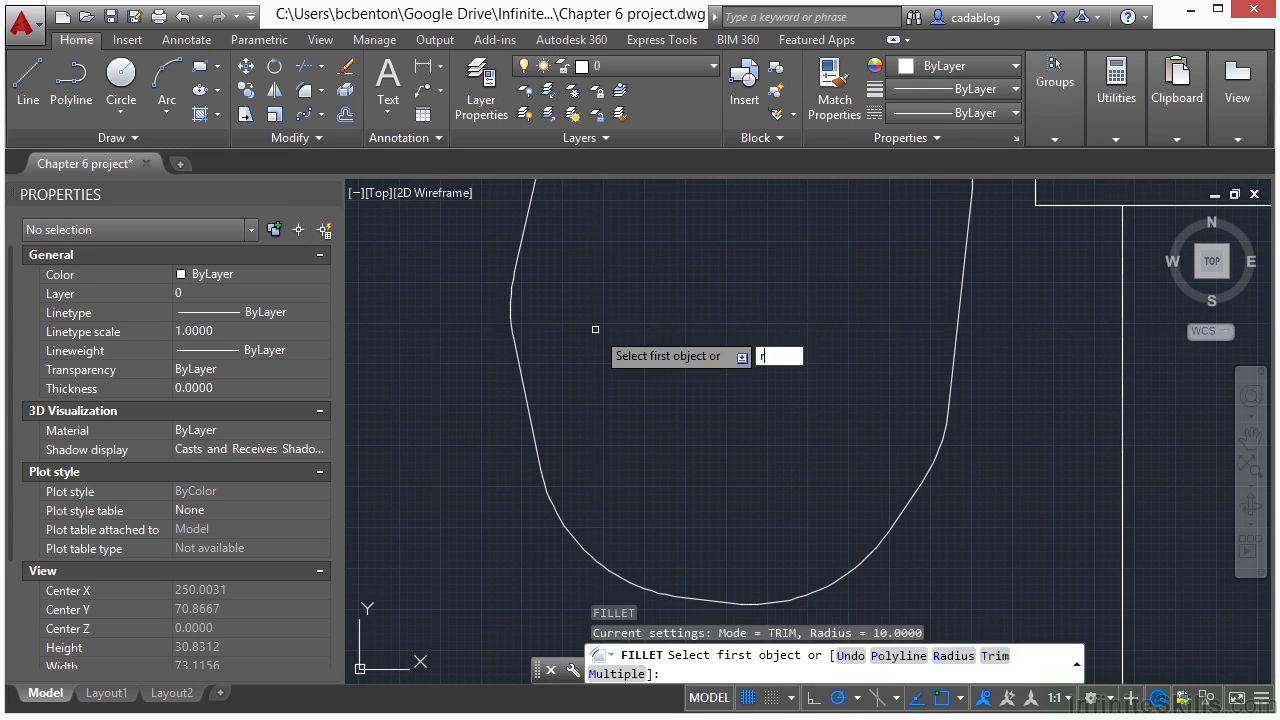
pyautogui.write('r')
pyautogui.press('Return')
pyautogui.write('5')
pyautogui.press('Return')
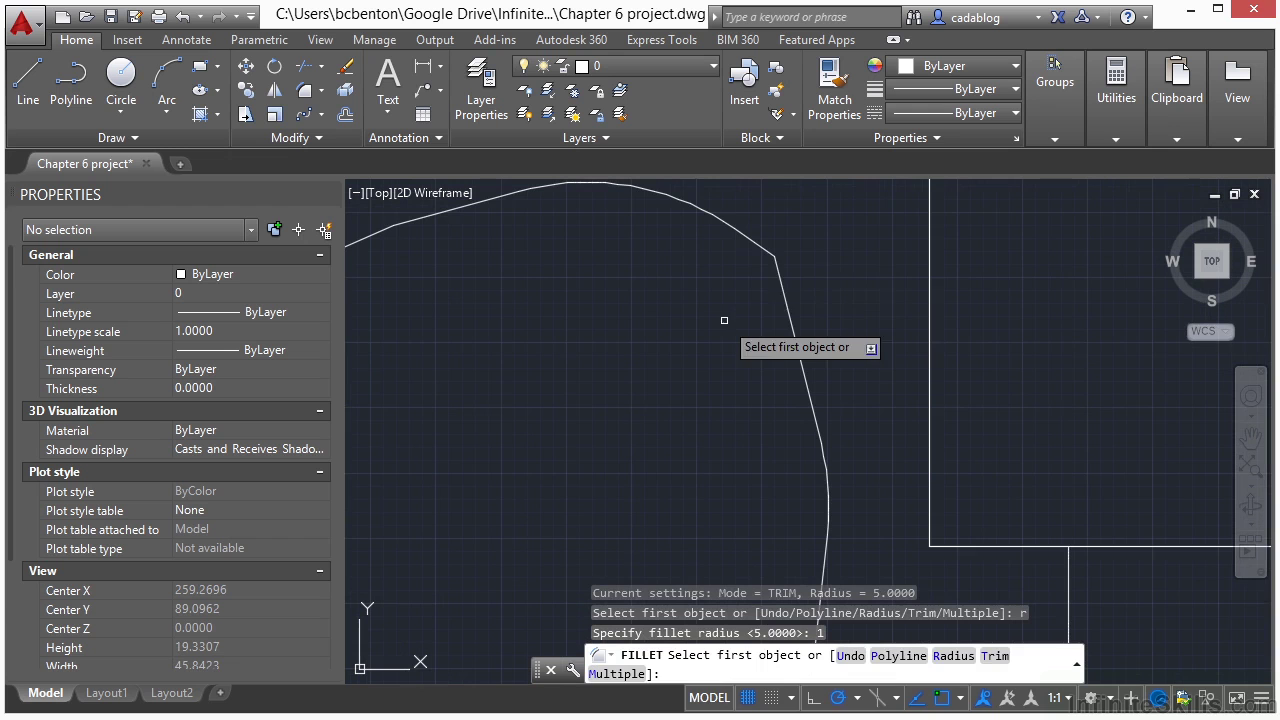
pyautogui.click(743, 240)
pyautogui.click(783, 290)
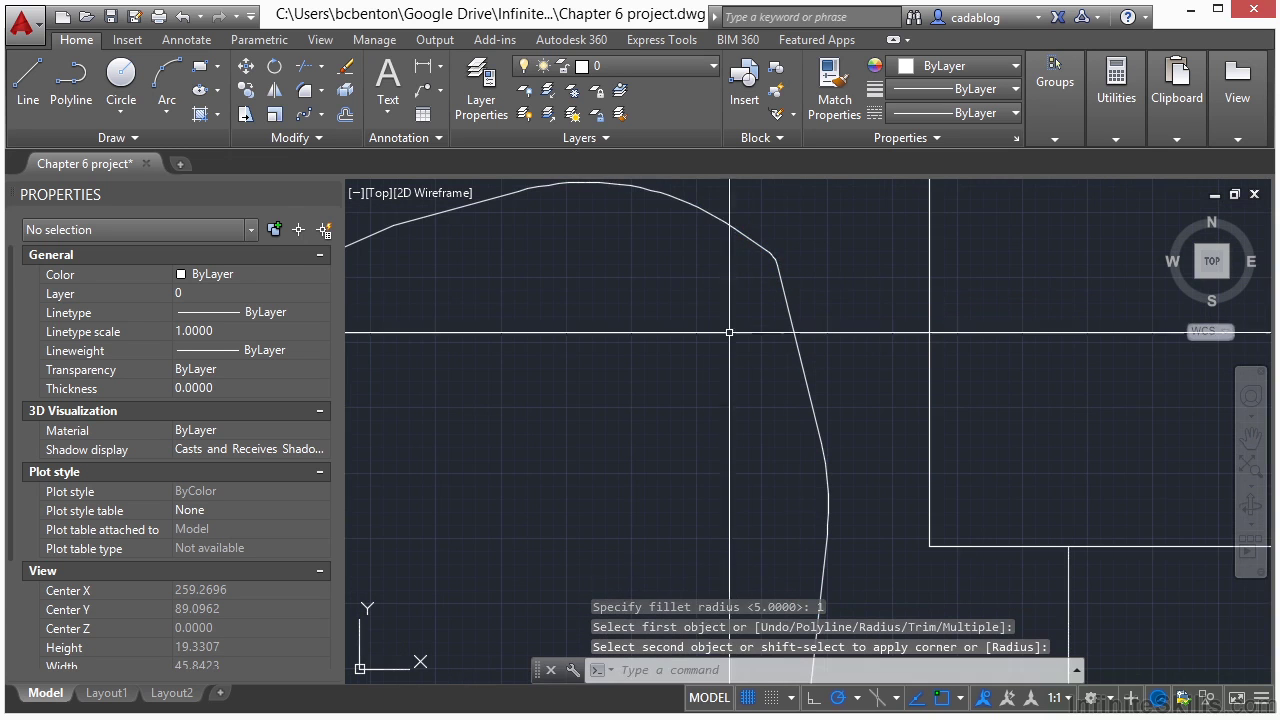
pyautogui.scroll(-6, 650, 332)
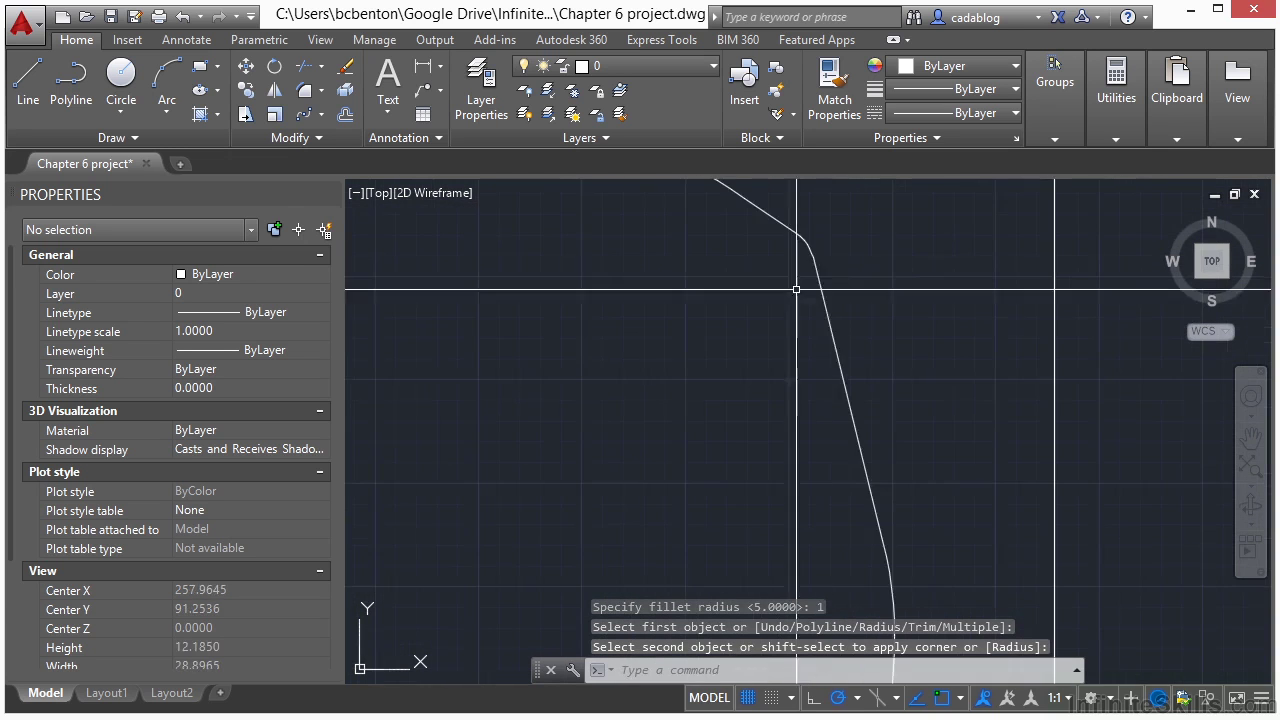
pyautogui.hotkey('ctrl', 'z')
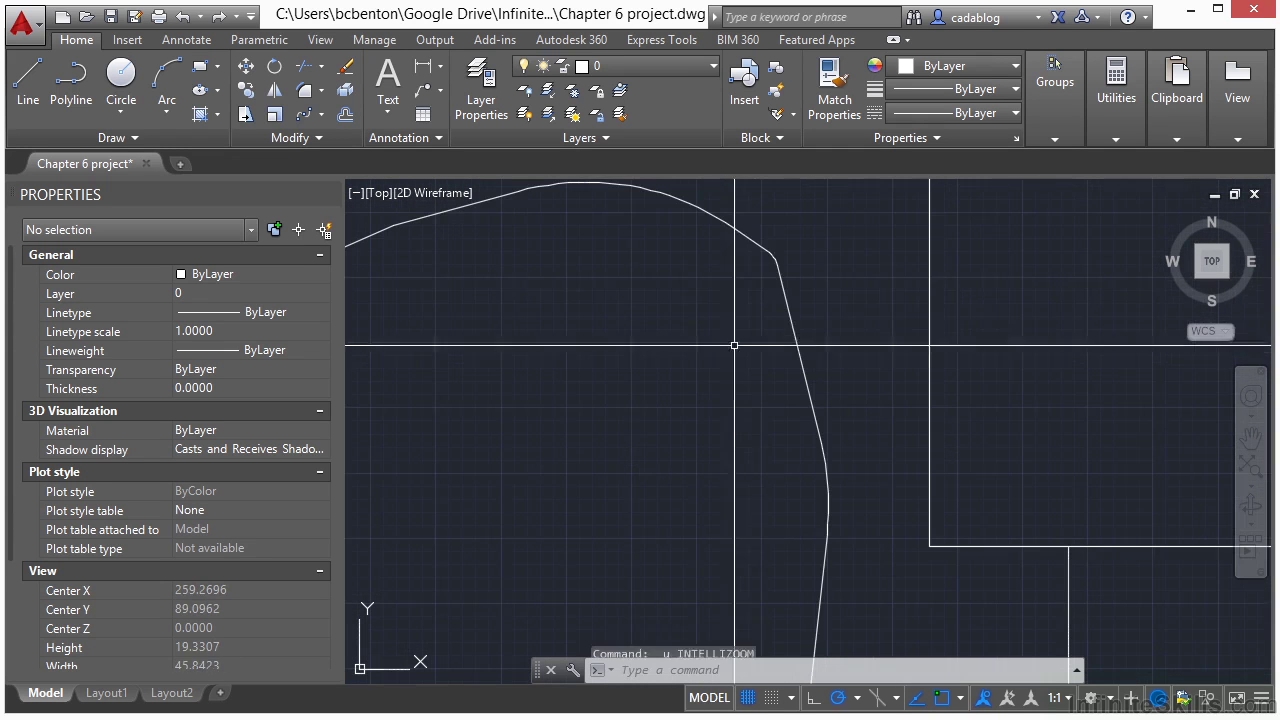
# Undo the small fillet and stretch the outline's corner vertex lower along the side.
pyautogui.hotkey('ctrl', 'z')
pyautogui.click(778, 318)
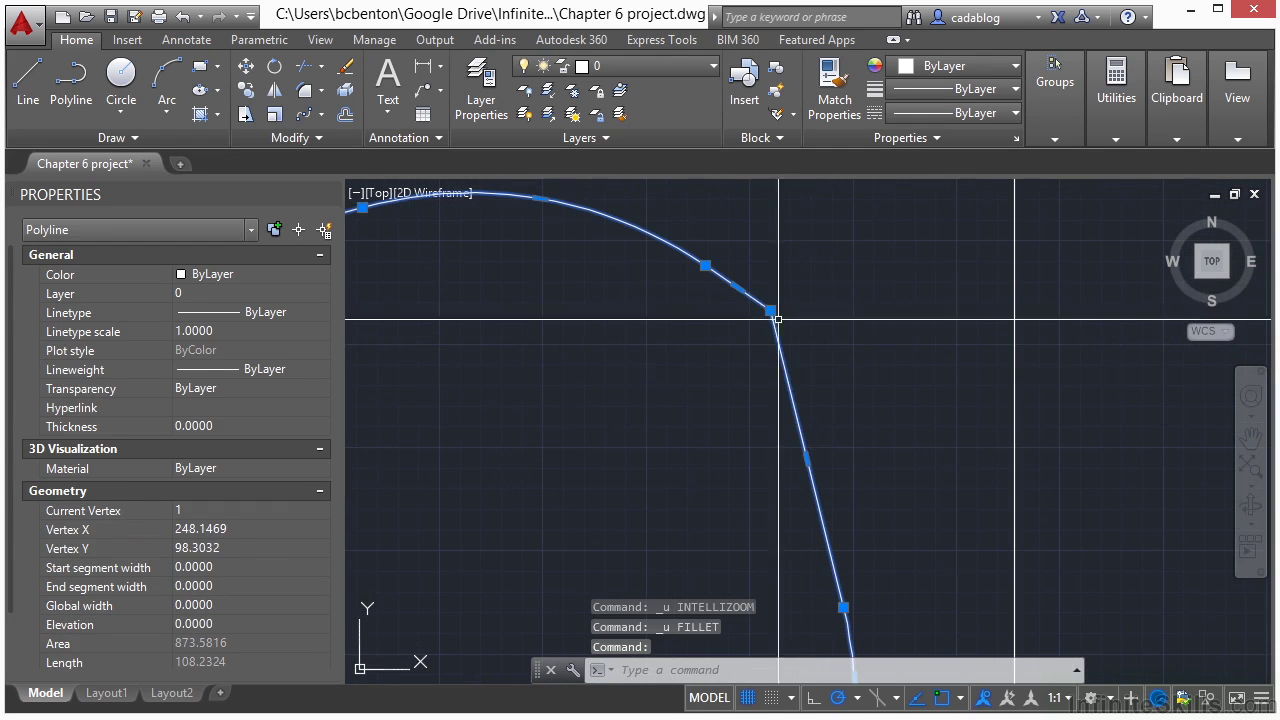
pyautogui.click(770, 311)
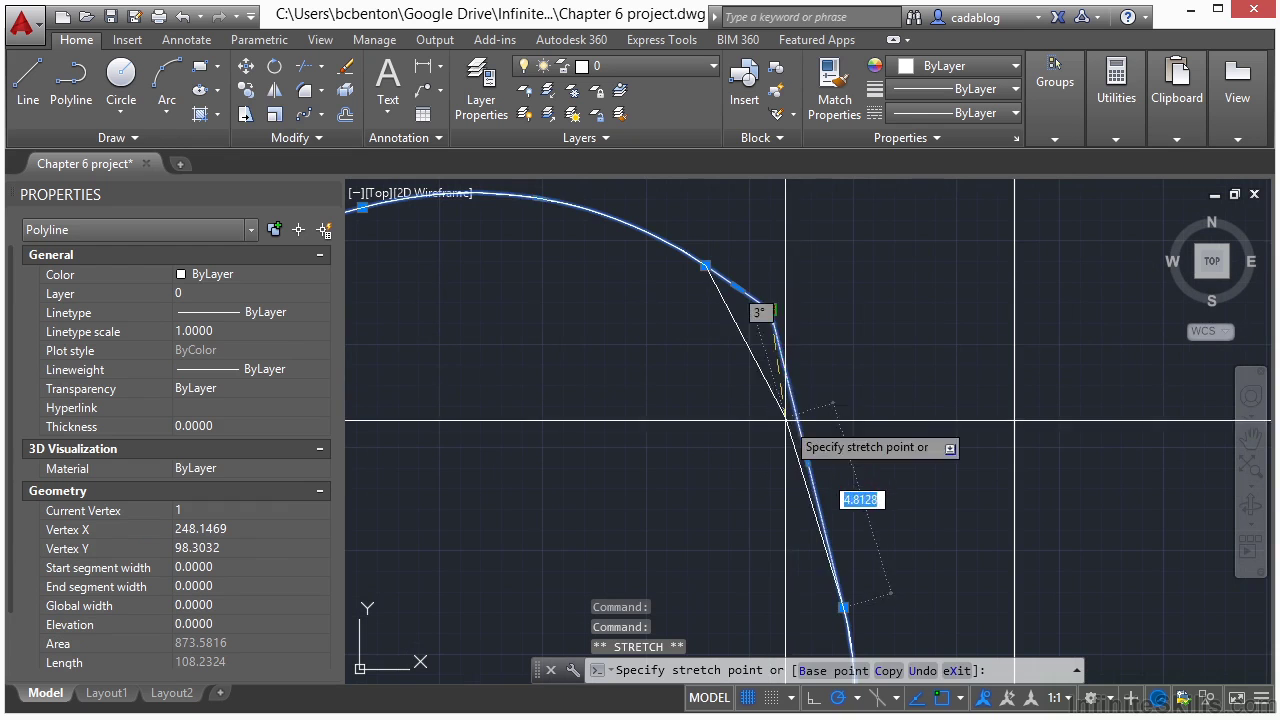
pyautogui.scroll(3, 770, 440)
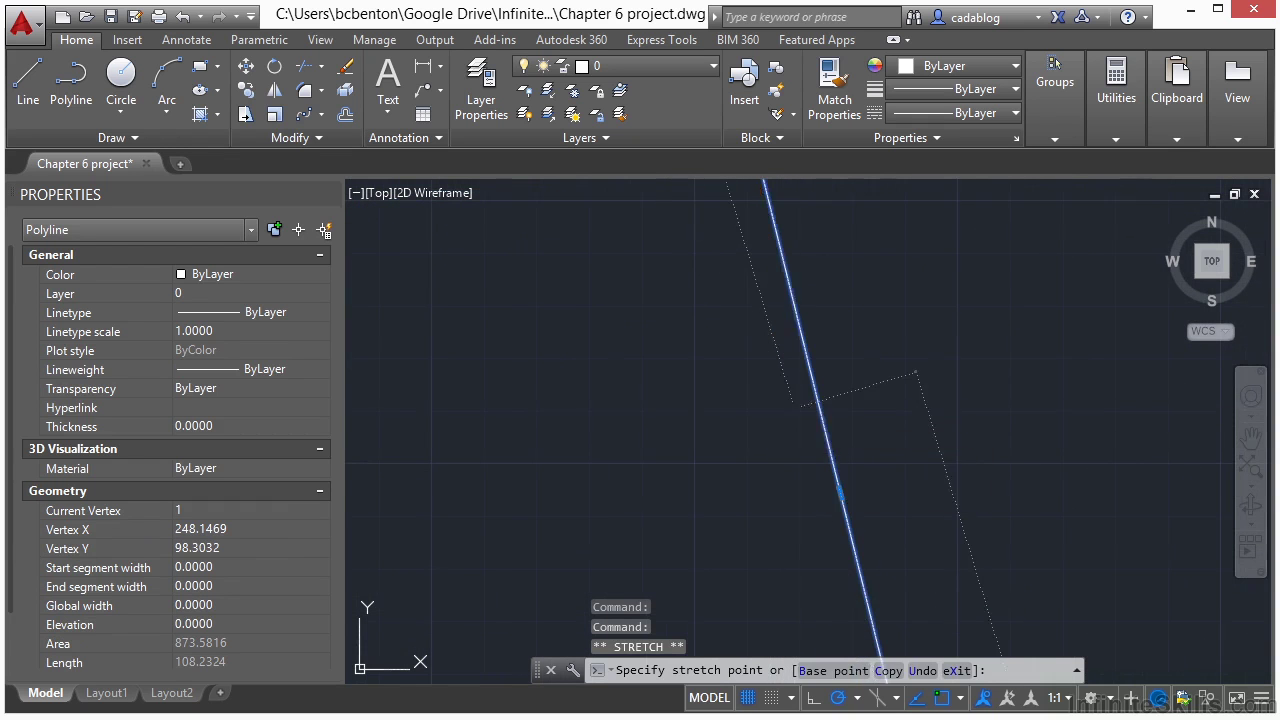
pyautogui.click(817, 343)
pyautogui.press('Escape')
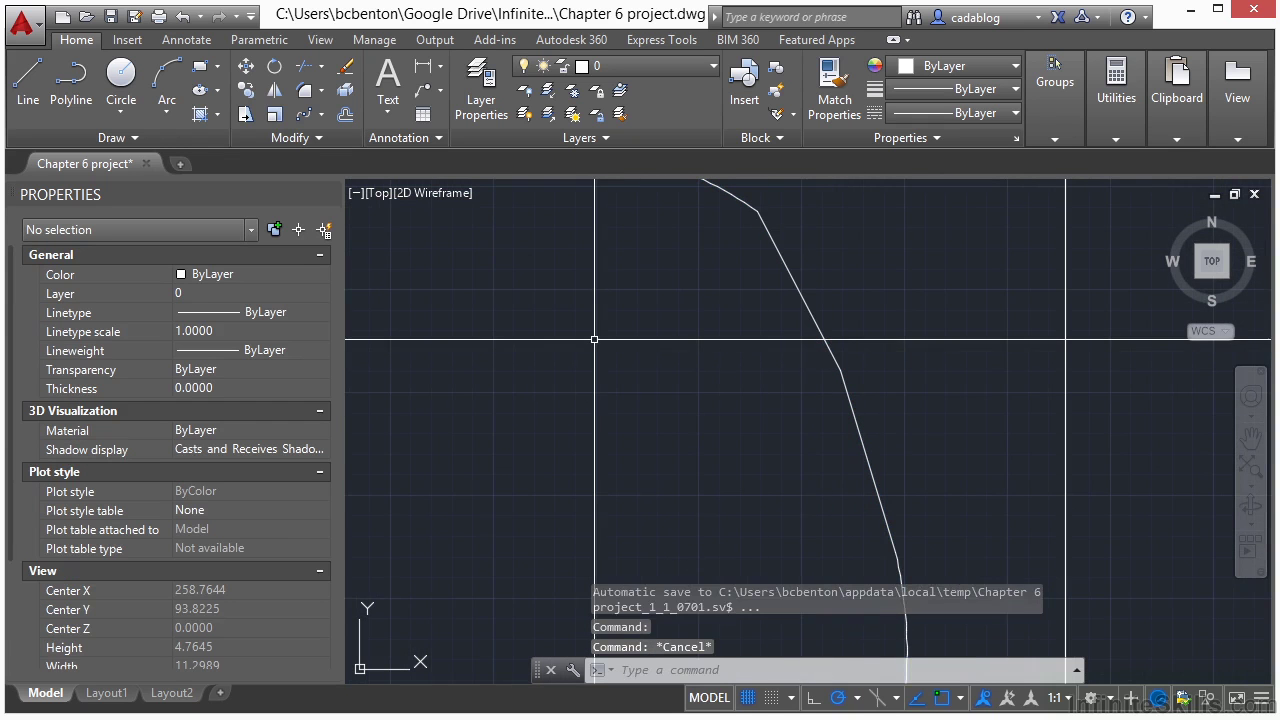
# Fillet the diagonal segment and its neighbour with radius 10.
pyautogui.write('f')
pyautogui.press('Return')
pyautogui.write('rst object or :')
pyautogui.press('Return')
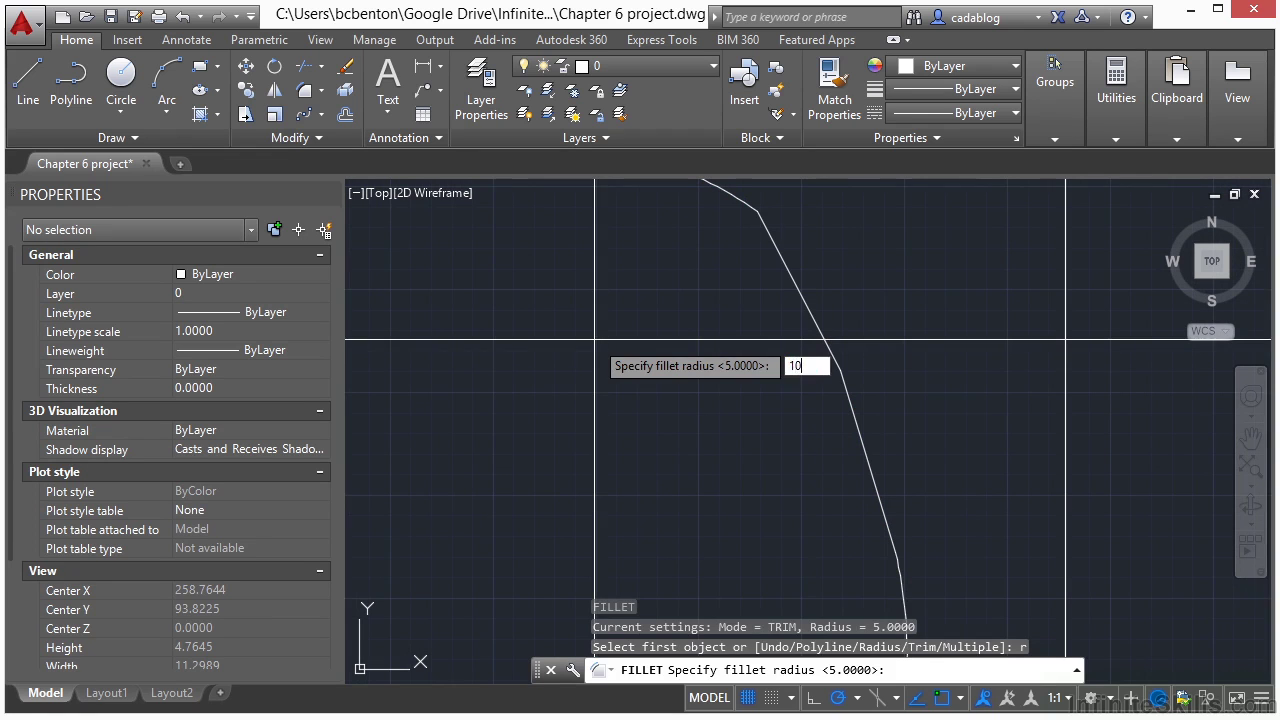
pyautogui.press('Return')
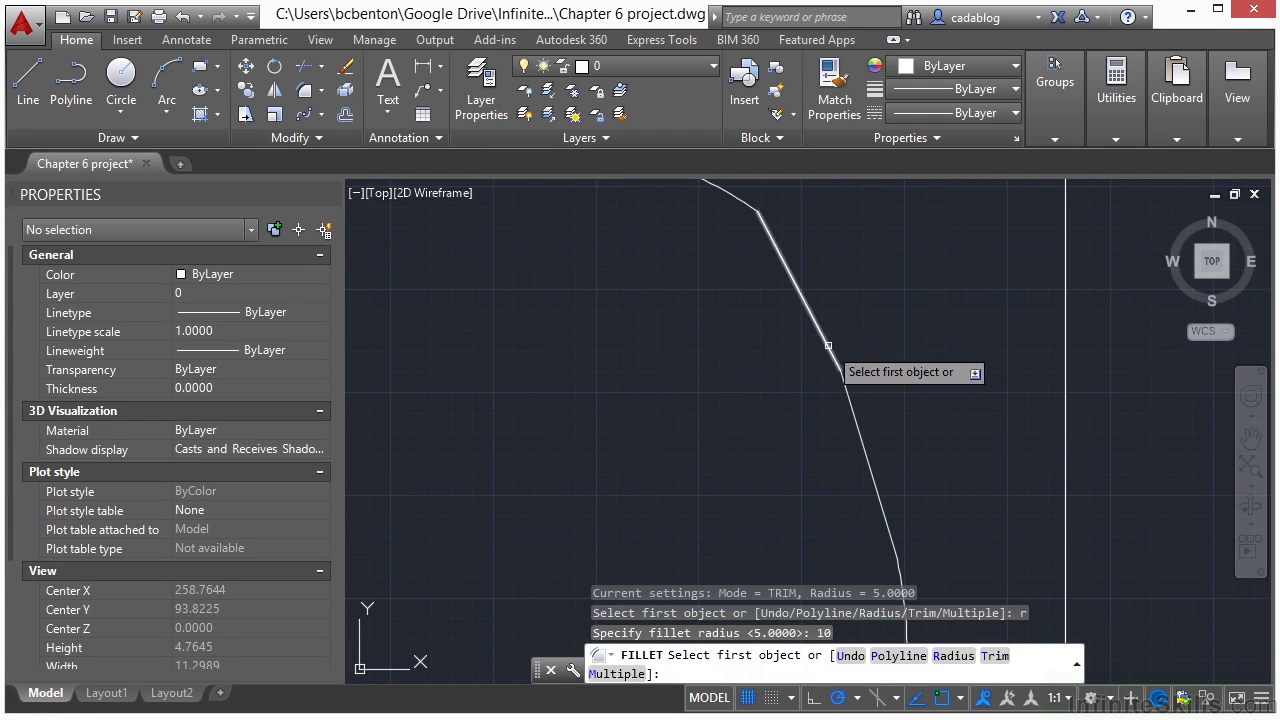
pyautogui.click(836, 364)
pyautogui.click(897, 388)
pyautogui.scroll(-5, 897, 388)
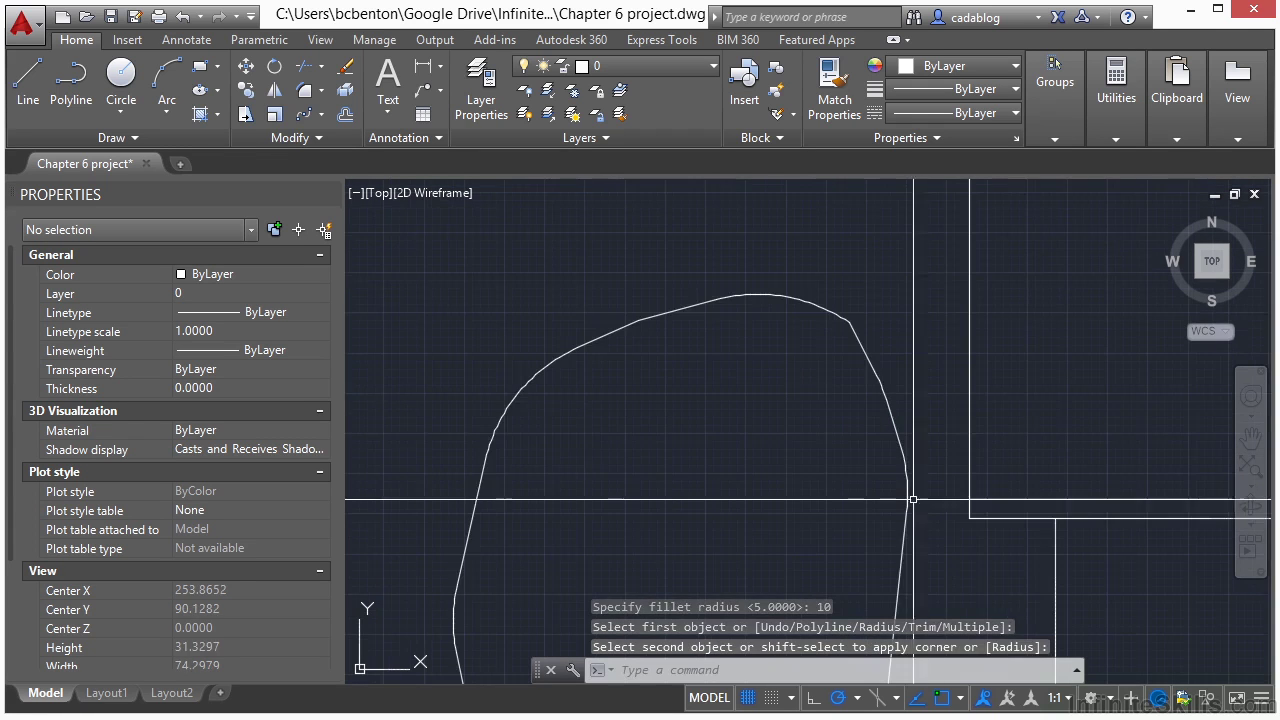
pyautogui.scroll(3, 848, 348)
# Round the remaining upper-right corner between the top arc and side segment.
pyautogui.press('Return')
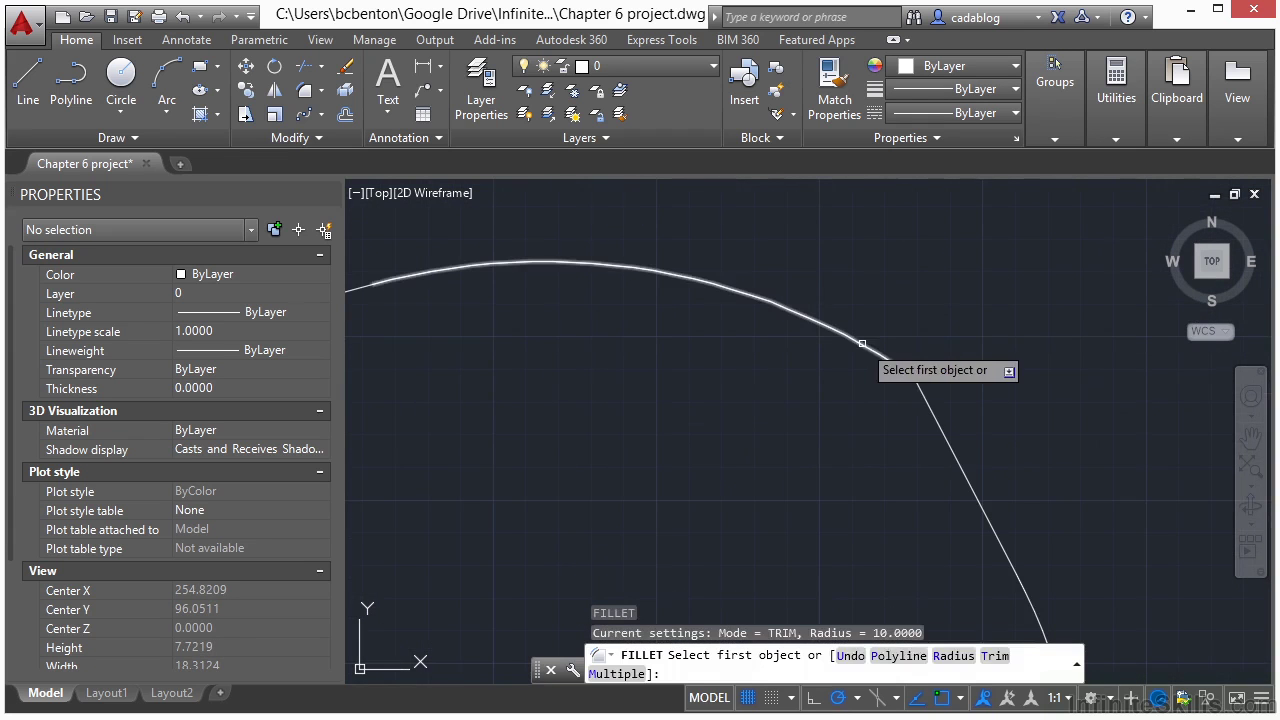
pyautogui.click(858, 345)
pyautogui.click(945, 445)
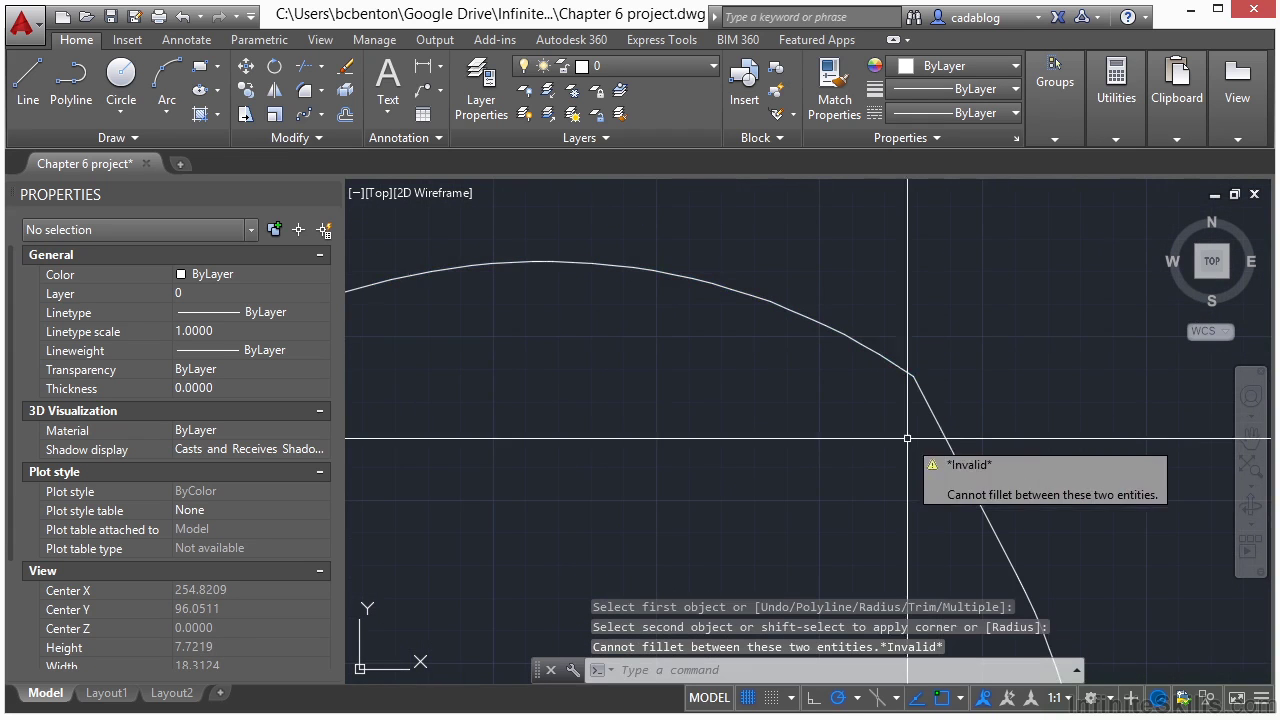
pyautogui.click(913, 376)
pyautogui.click(913, 376)
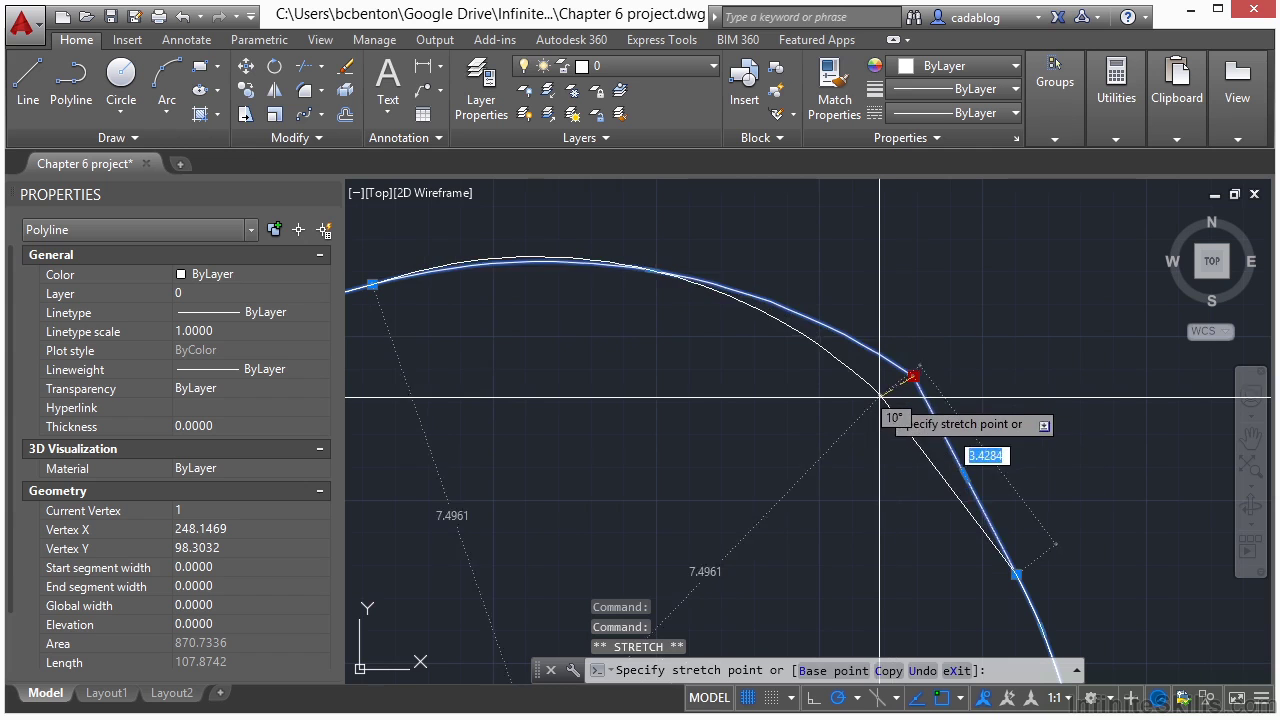
pyautogui.click(878, 400)
pyautogui.press('Escape')
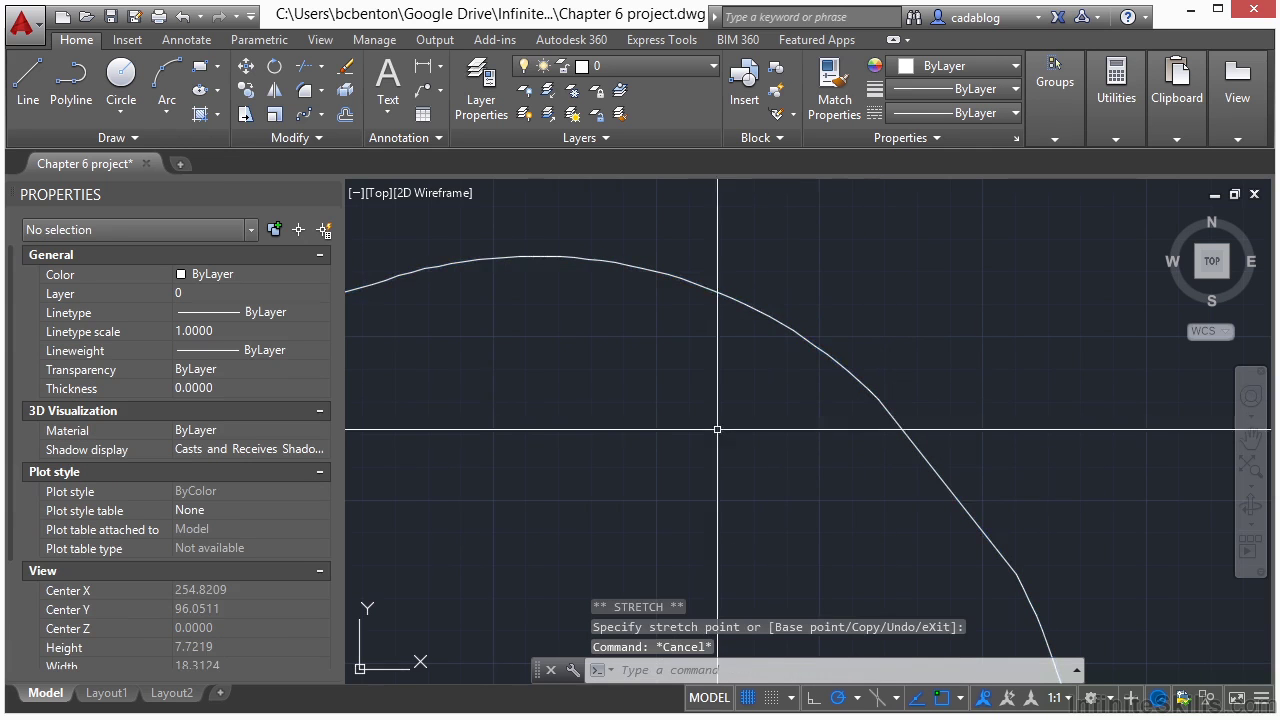
pyautogui.scroll(-4, 714, 429)
pyautogui.scroll(-5, 687, 320)
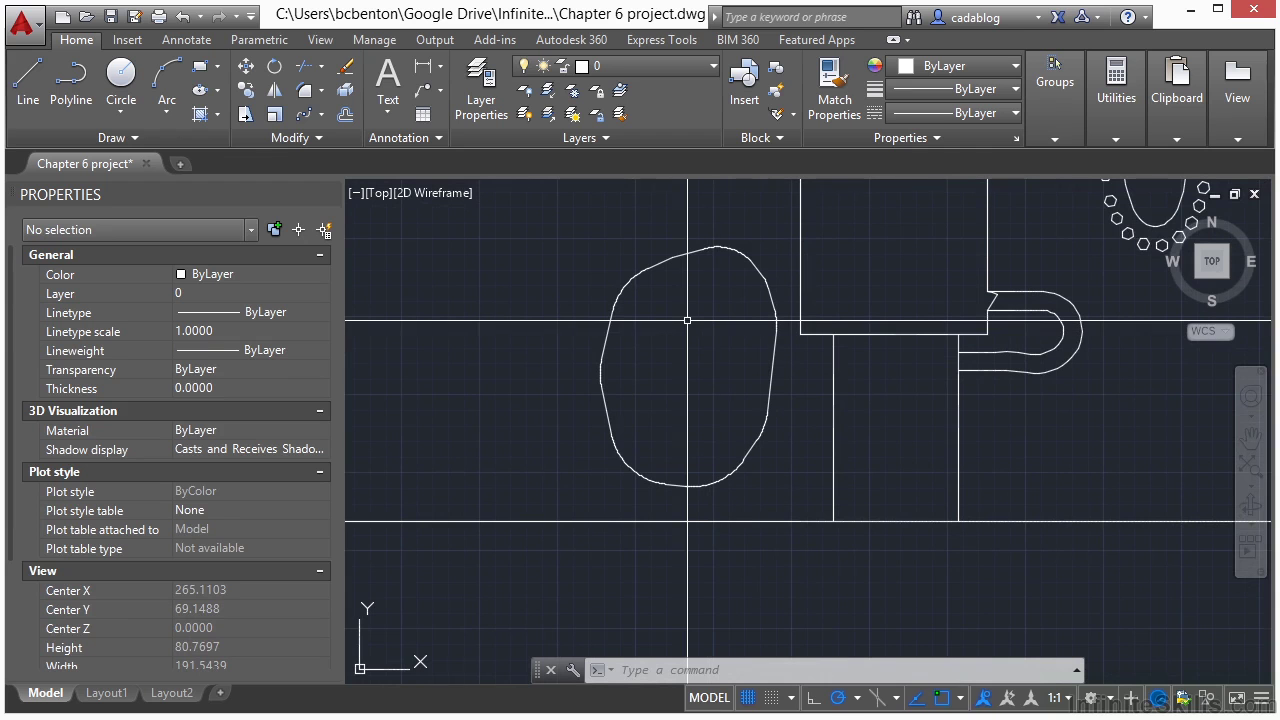
# Offset the planting bed outline by 1 unit to create its double-line wall.
pyautogui.write('o')
pyautogui.press('Return')
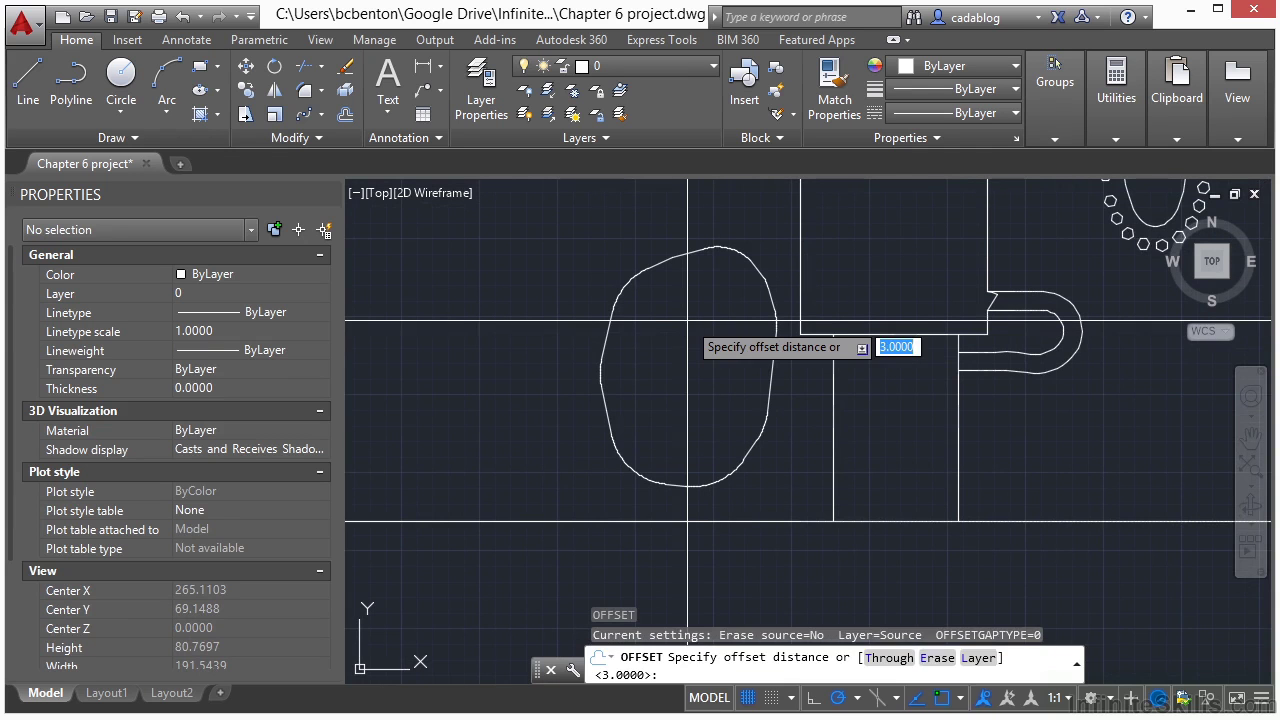
pyautogui.write('1')
pyautogui.press('Return')
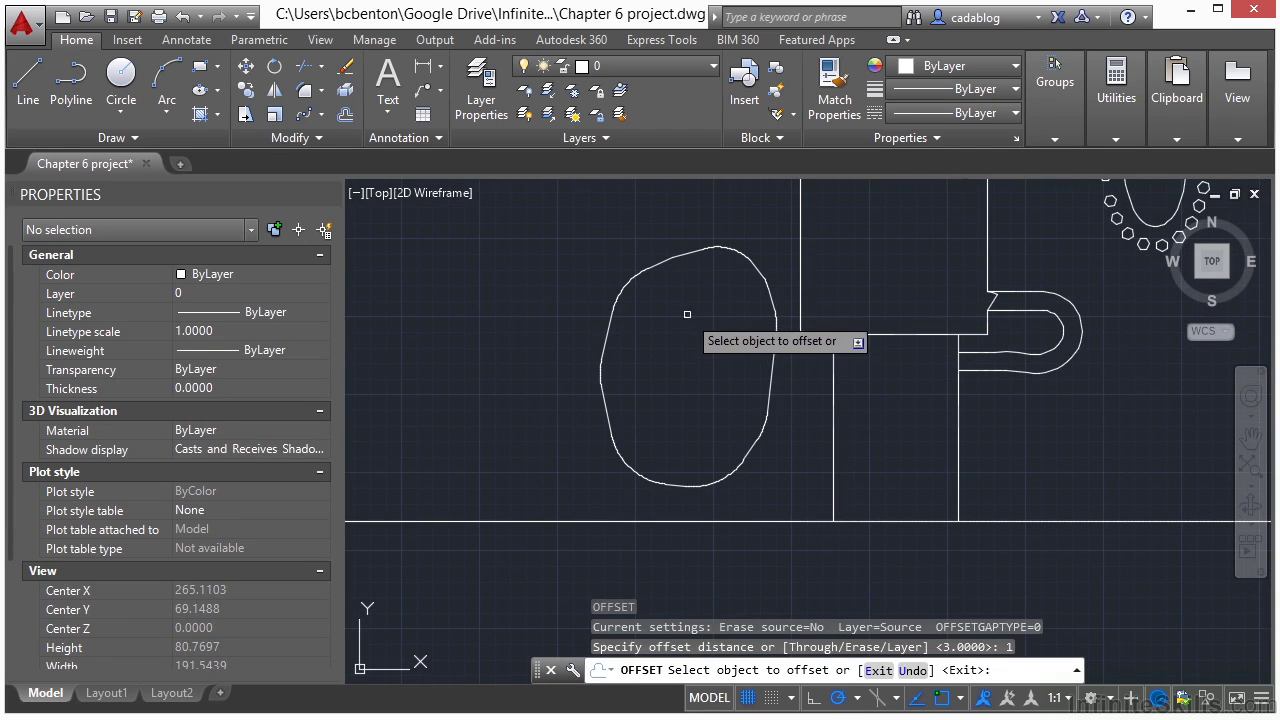
pyautogui.click(663, 258)
pyautogui.click(682, 289)
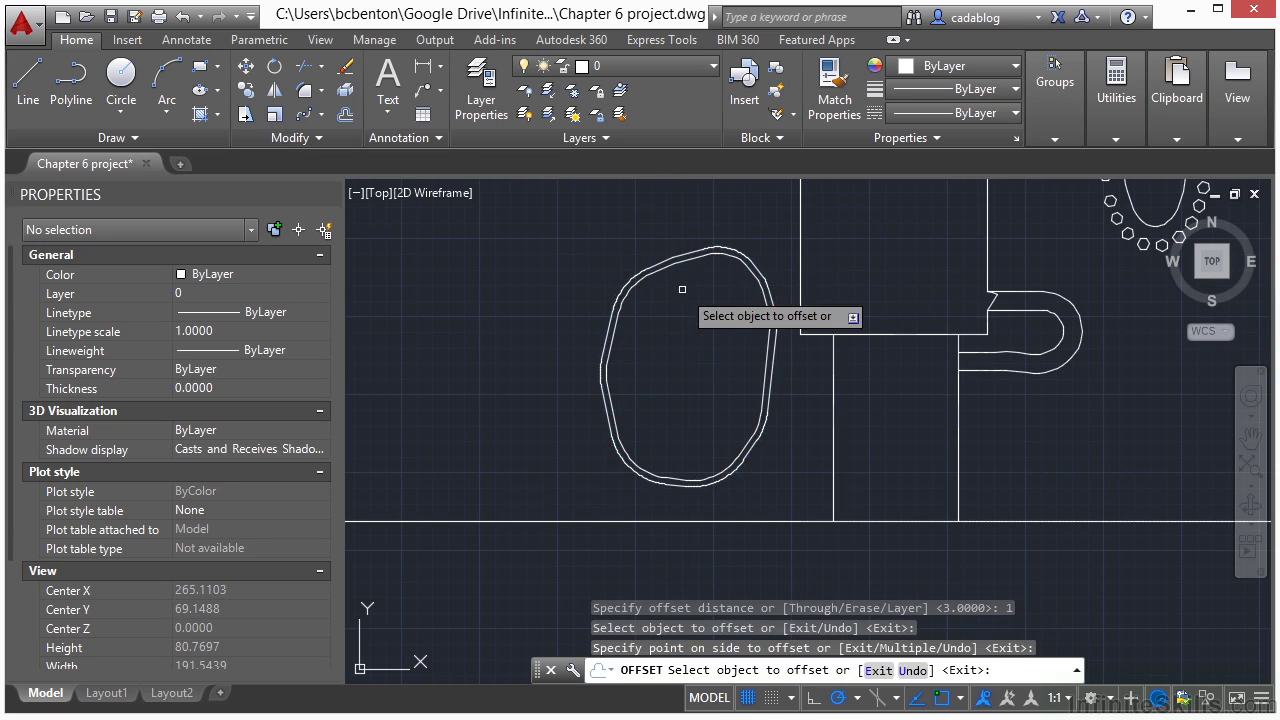
pyautogui.press('Return')
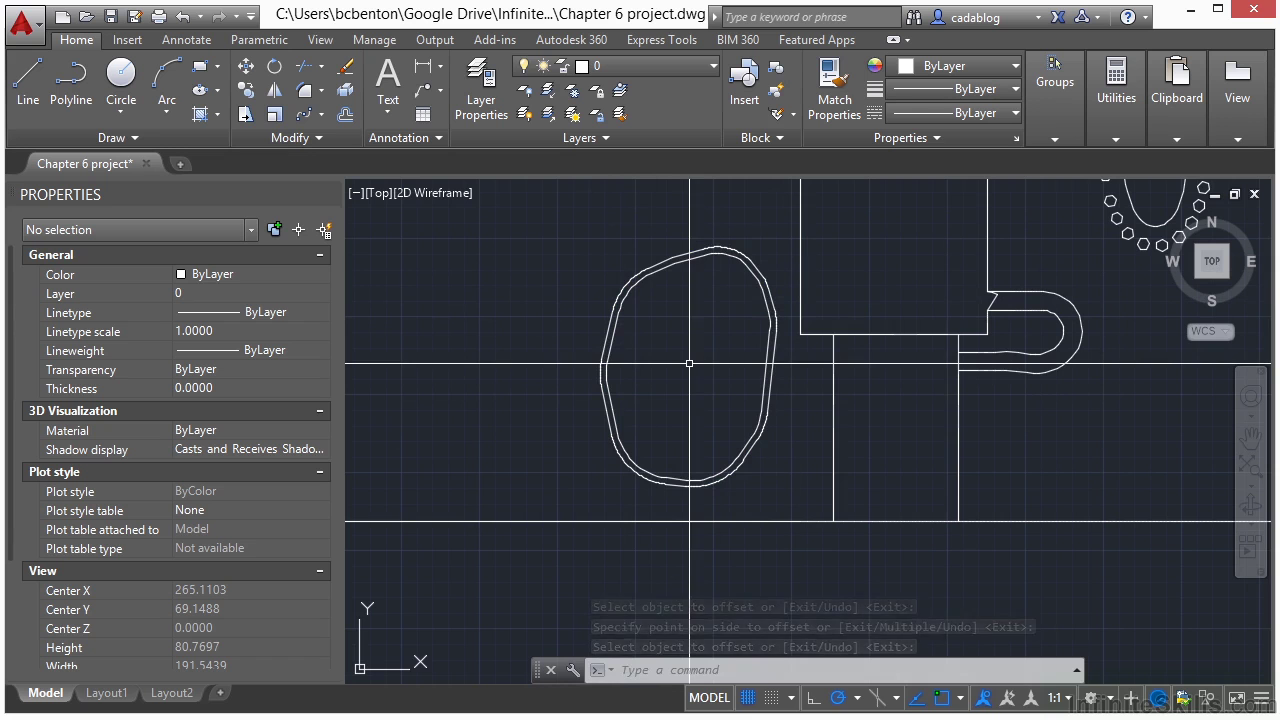
# Draw a radius-4 circle concentric with the small bush circle.
pyautogui.write('c')
pyautogui.press('Return')
pyautogui.scroll(4, 660, 311)
pyautogui.click(665, 309)
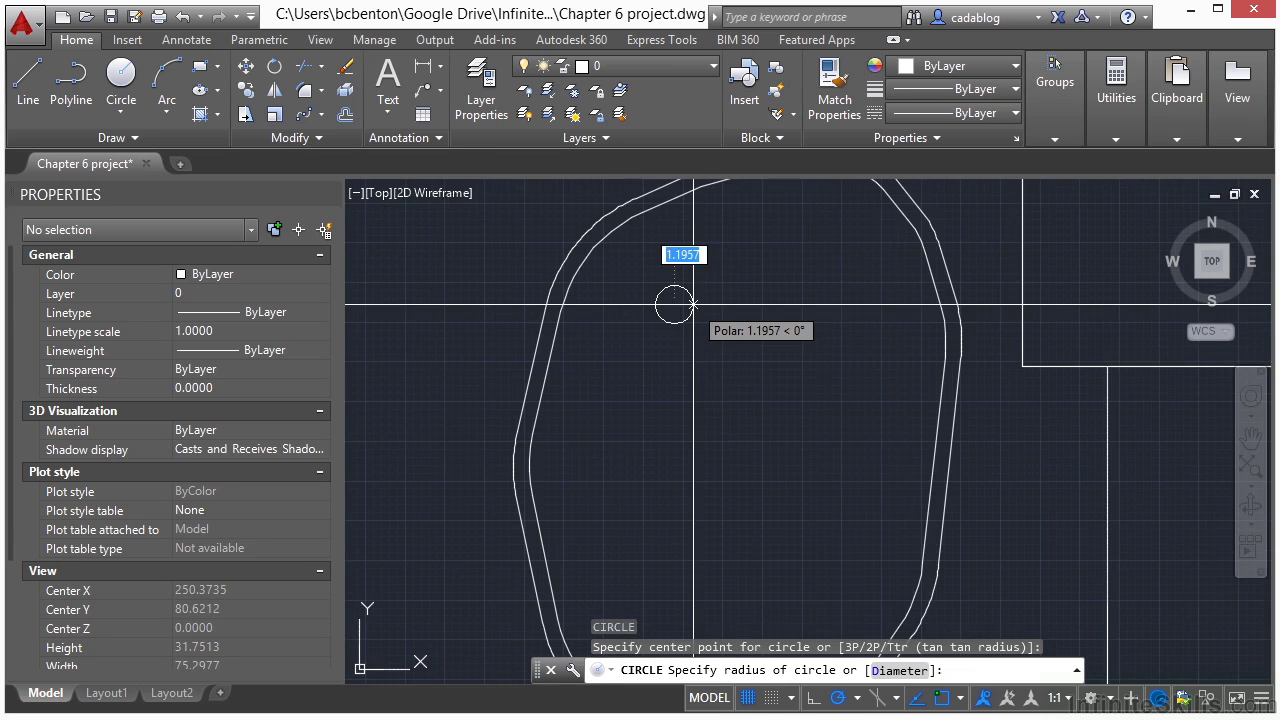
pyautogui.press('Escape')
pyautogui.scroll(2, 645, 263)
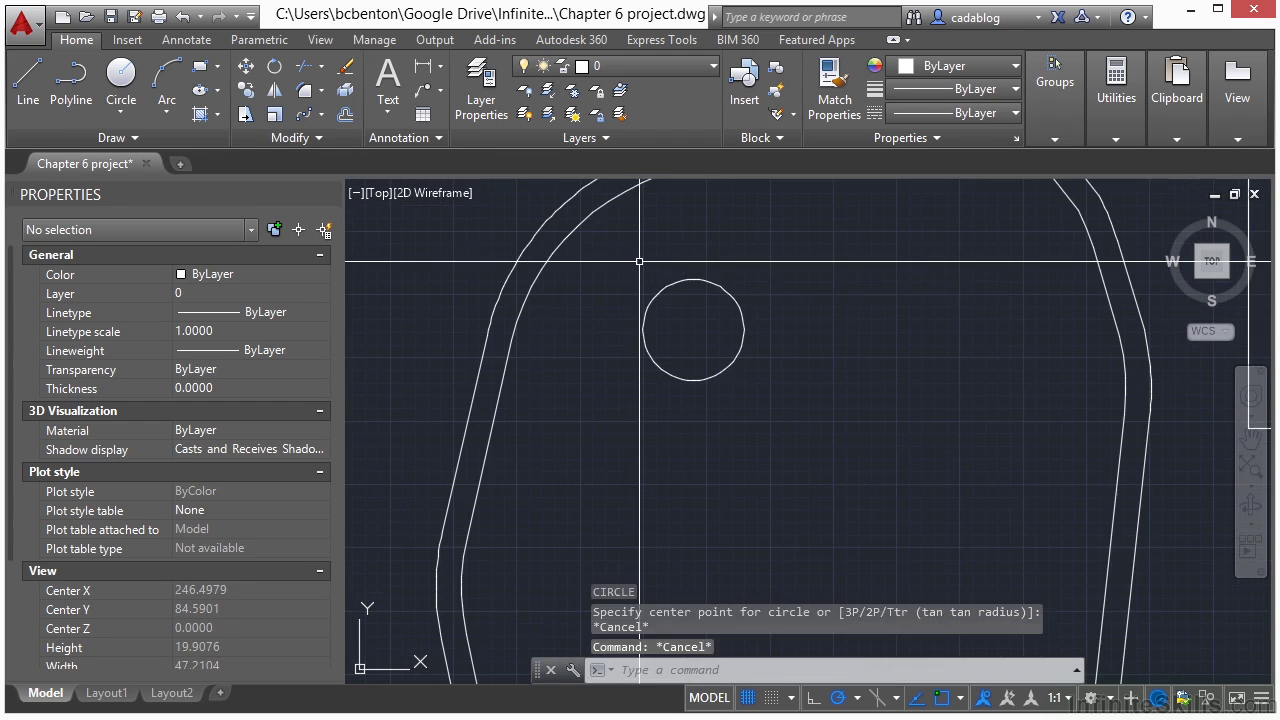
pyautogui.press('Return')
pyautogui.write('cen')
pyautogui.press('Return')
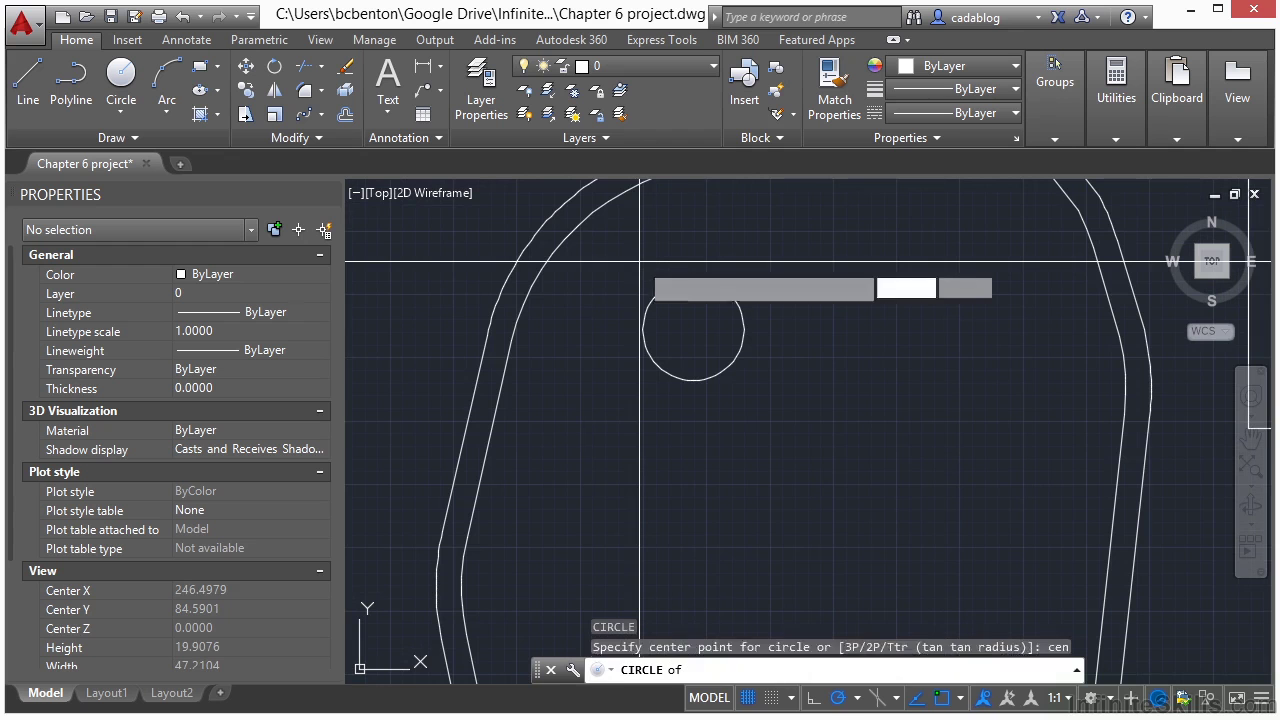
pyautogui.click(654, 280)
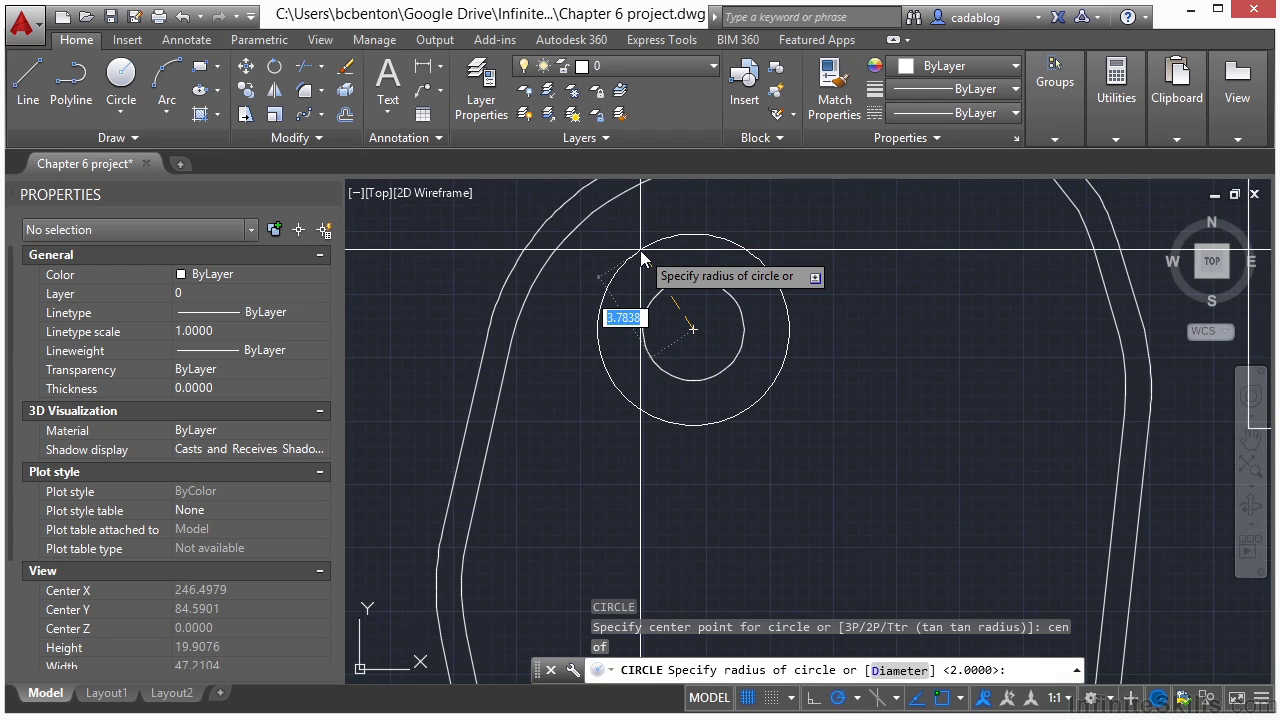
pyautogui.write('4')
pyautogui.press('Return')
# Draw a 0.5-radius circle centred on the edge of the radius-4 circle.
pyautogui.write('c')
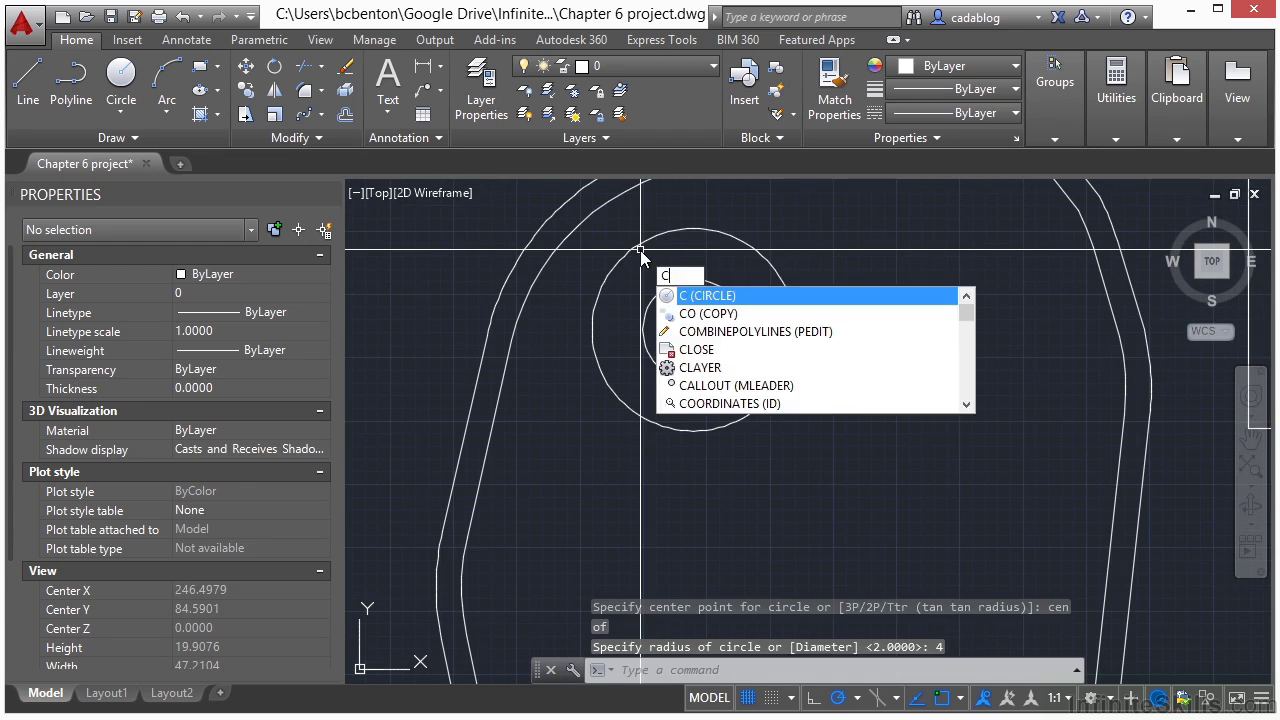
pyautogui.press('Return')
pyautogui.write('nea')
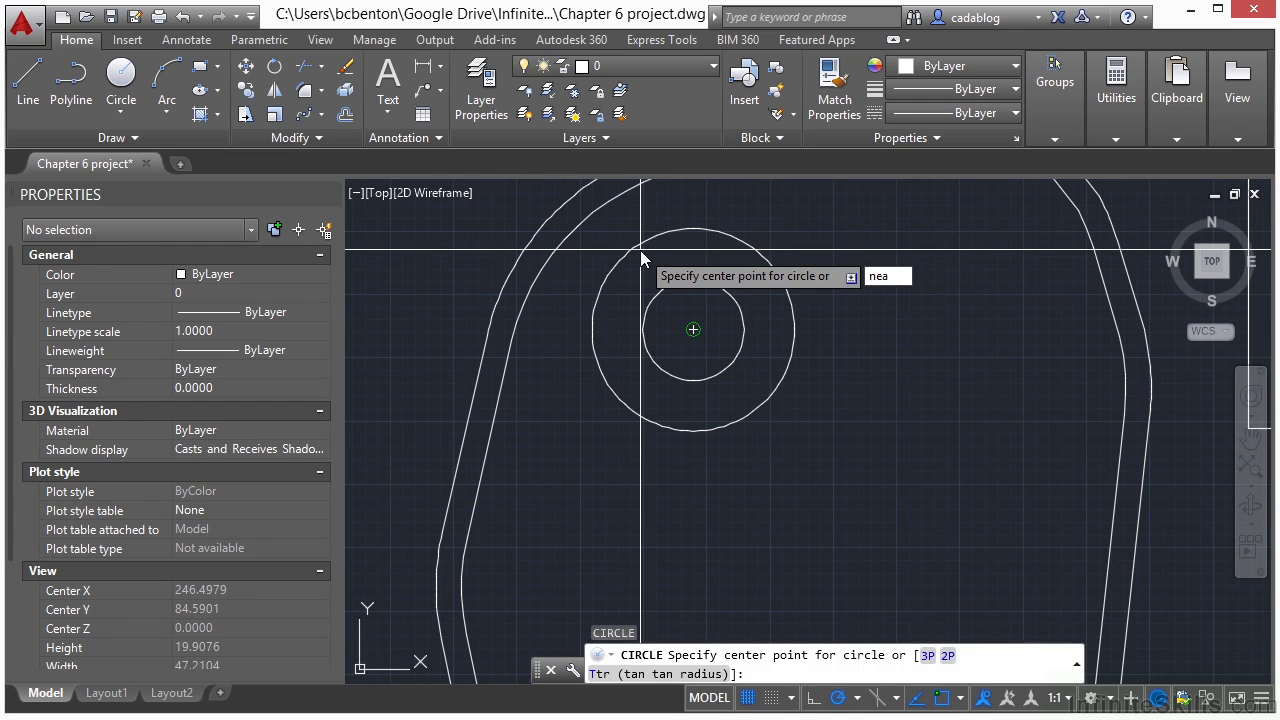
pyautogui.press('Return')
pyautogui.click(620, 262)
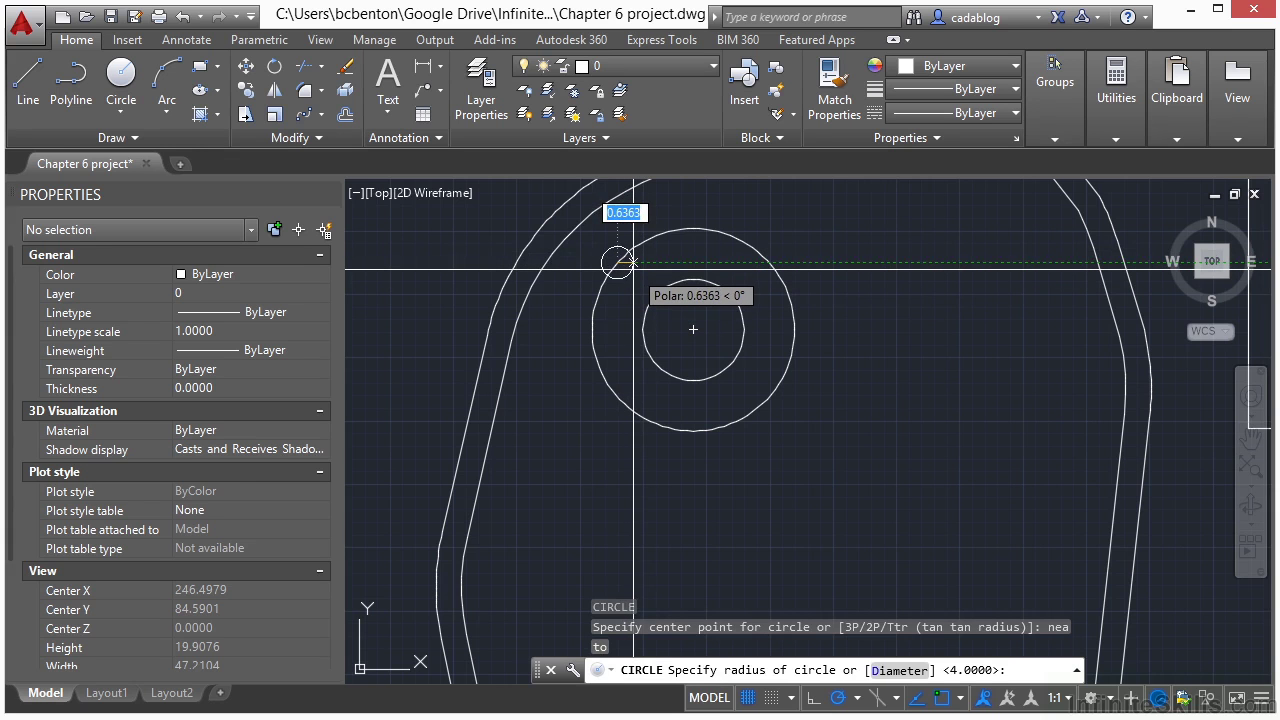
pyautogui.write('.5')
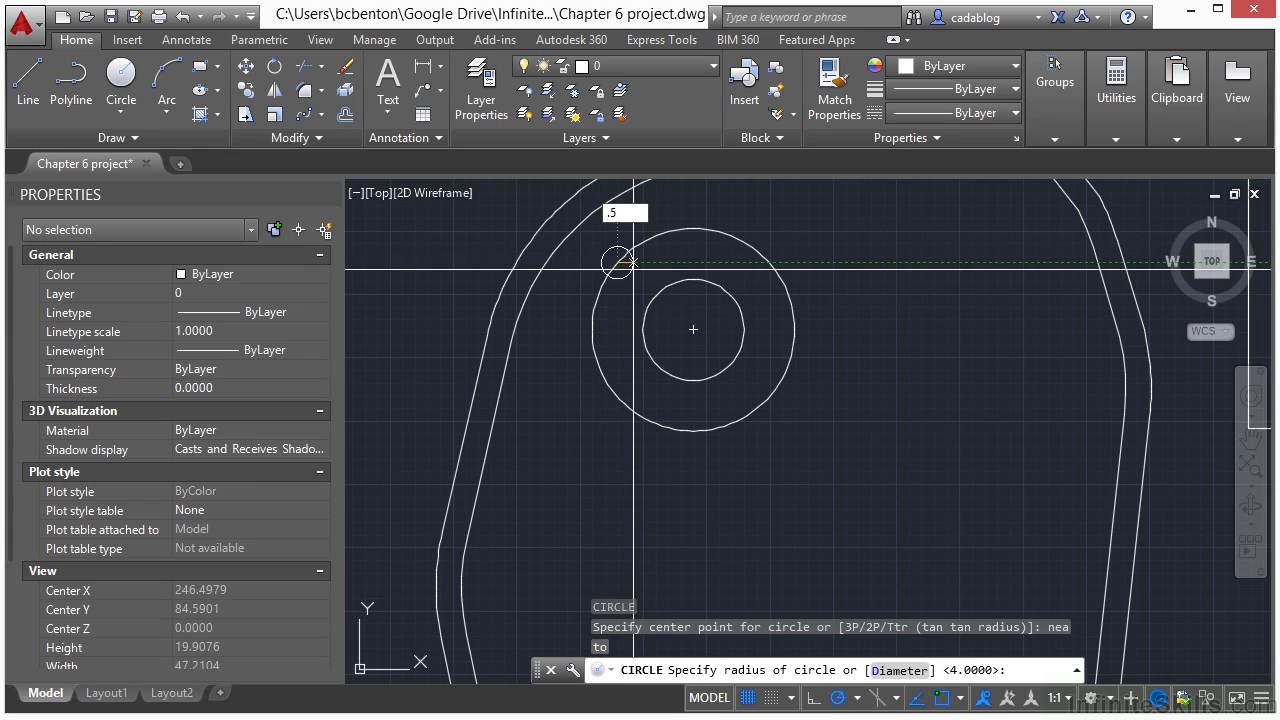
pyautogui.press('Return')
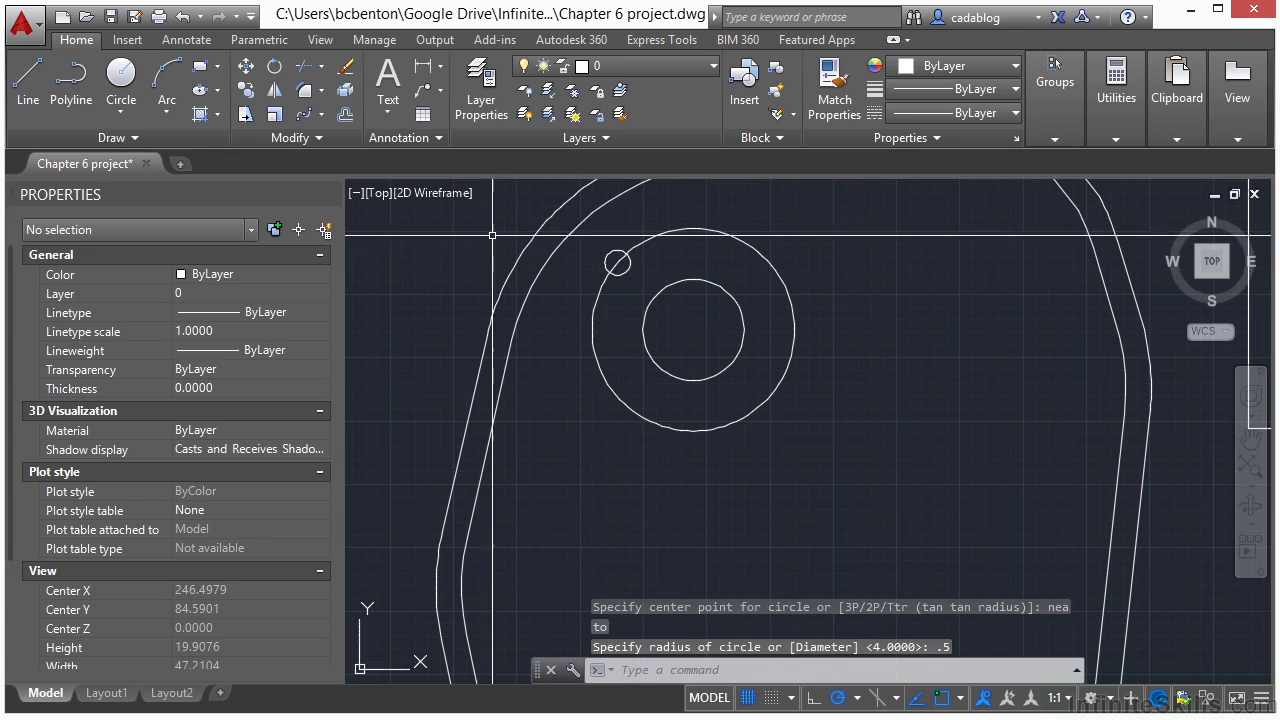
# Polar-array the 0.5-radius circle into 8 copies around the radius-4 bush circle's centre.
pyautogui.click(320, 114)
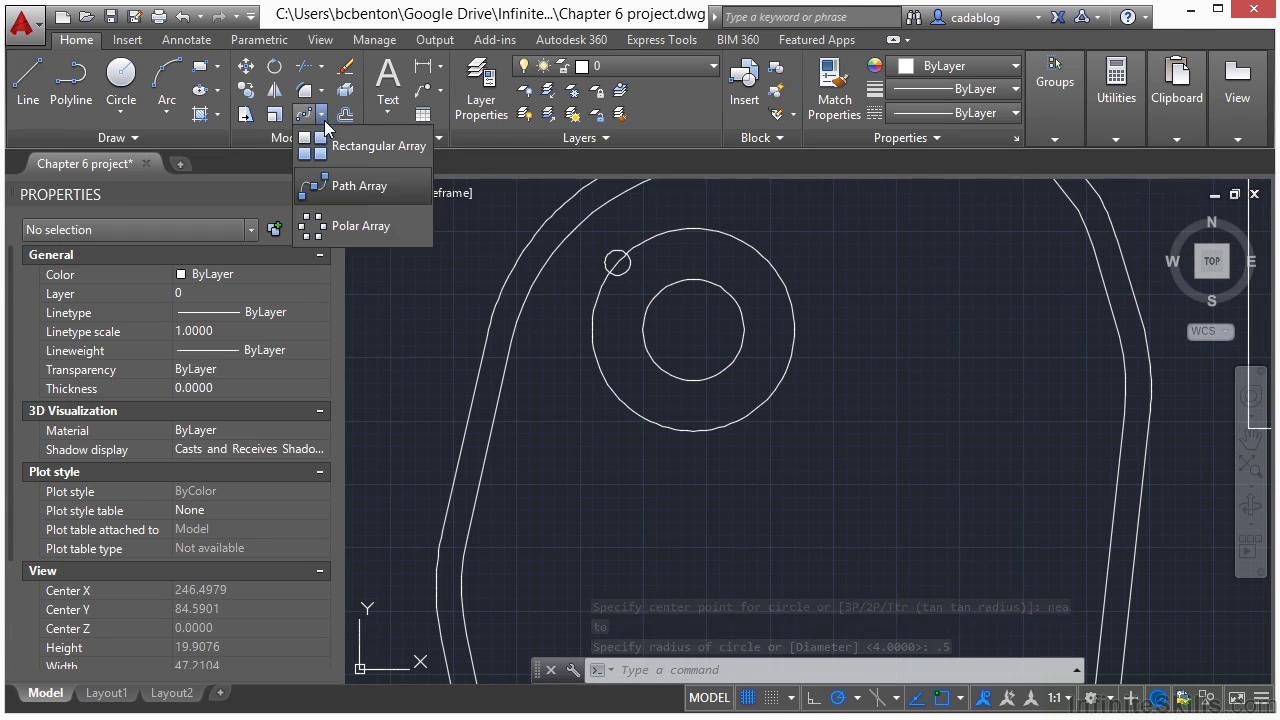
pyautogui.click(360, 226)
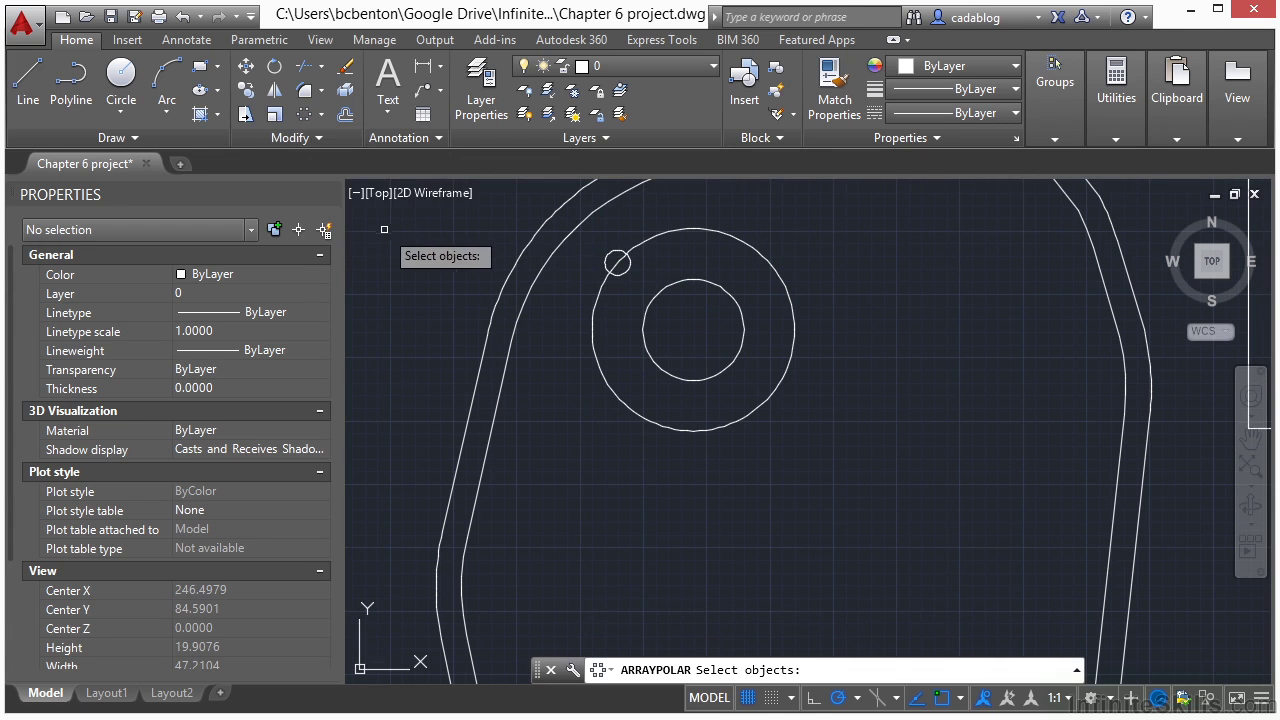
pyautogui.click(623, 266)
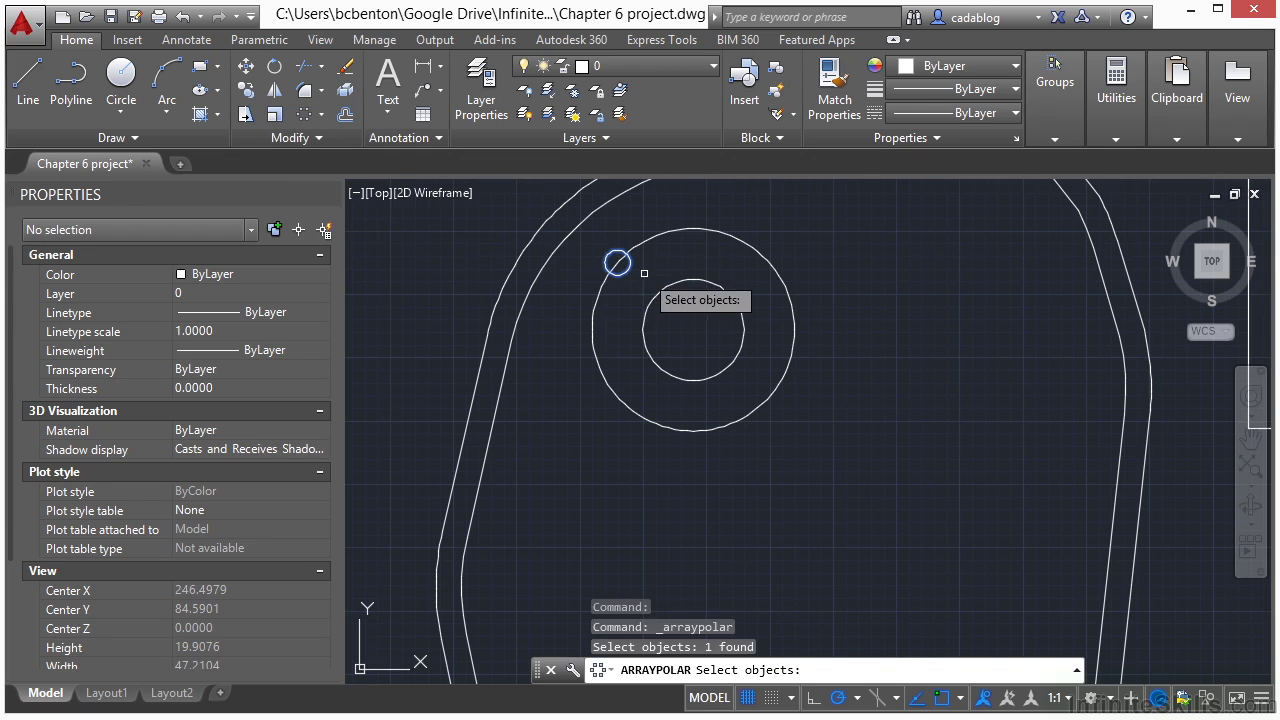
pyautogui.press('Return')
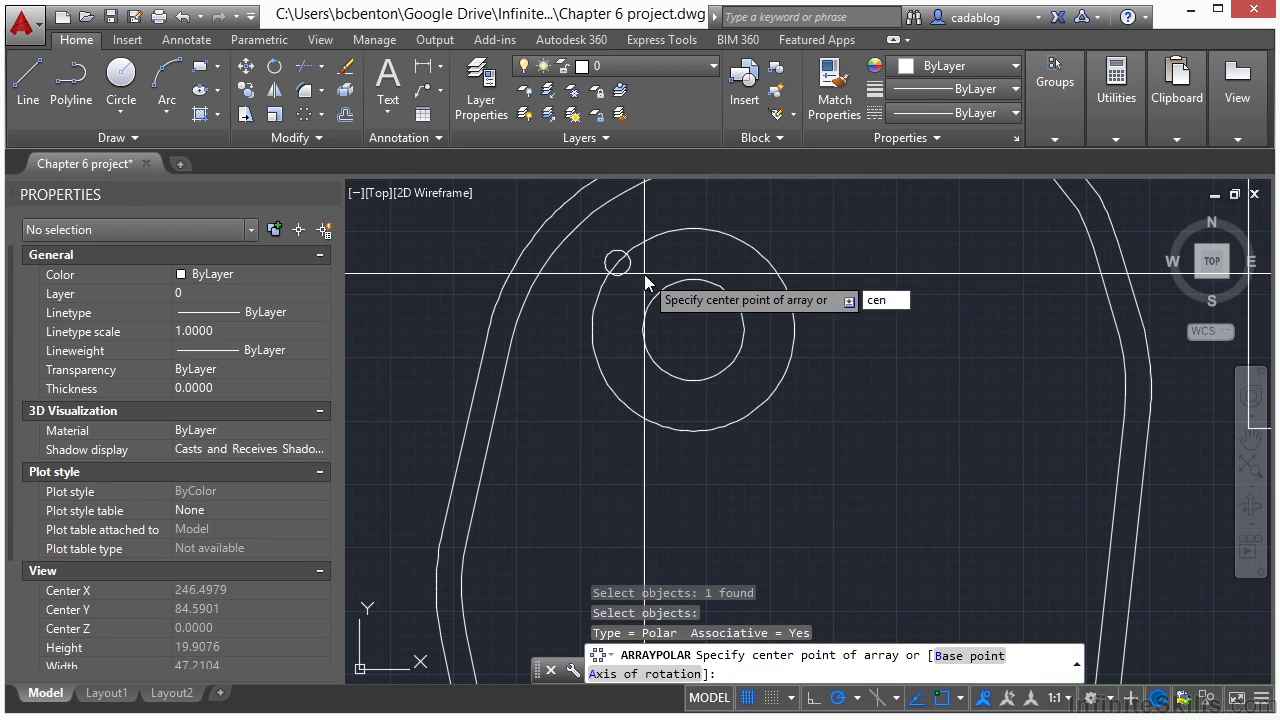
pyautogui.write('cen')
pyautogui.press('Return')
pyautogui.click(693, 273)
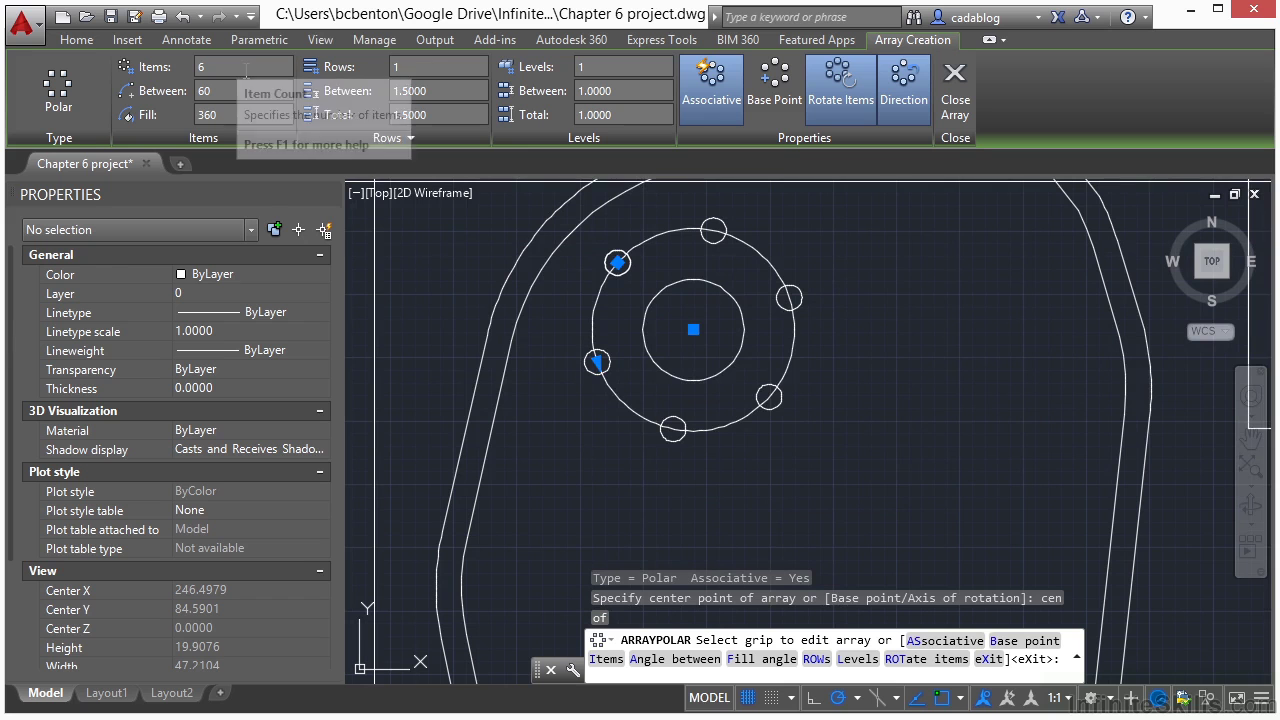
pyautogui.click(246, 67)
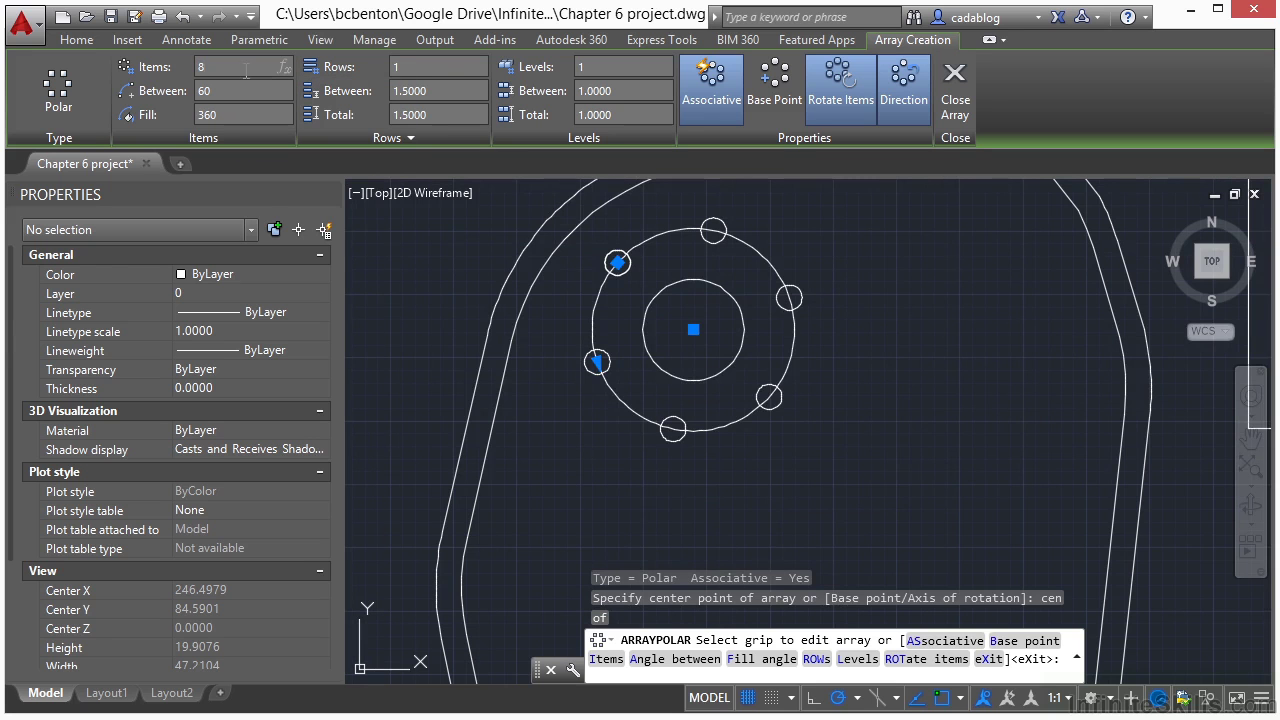
pyautogui.write('8')
pyautogui.press('Return')
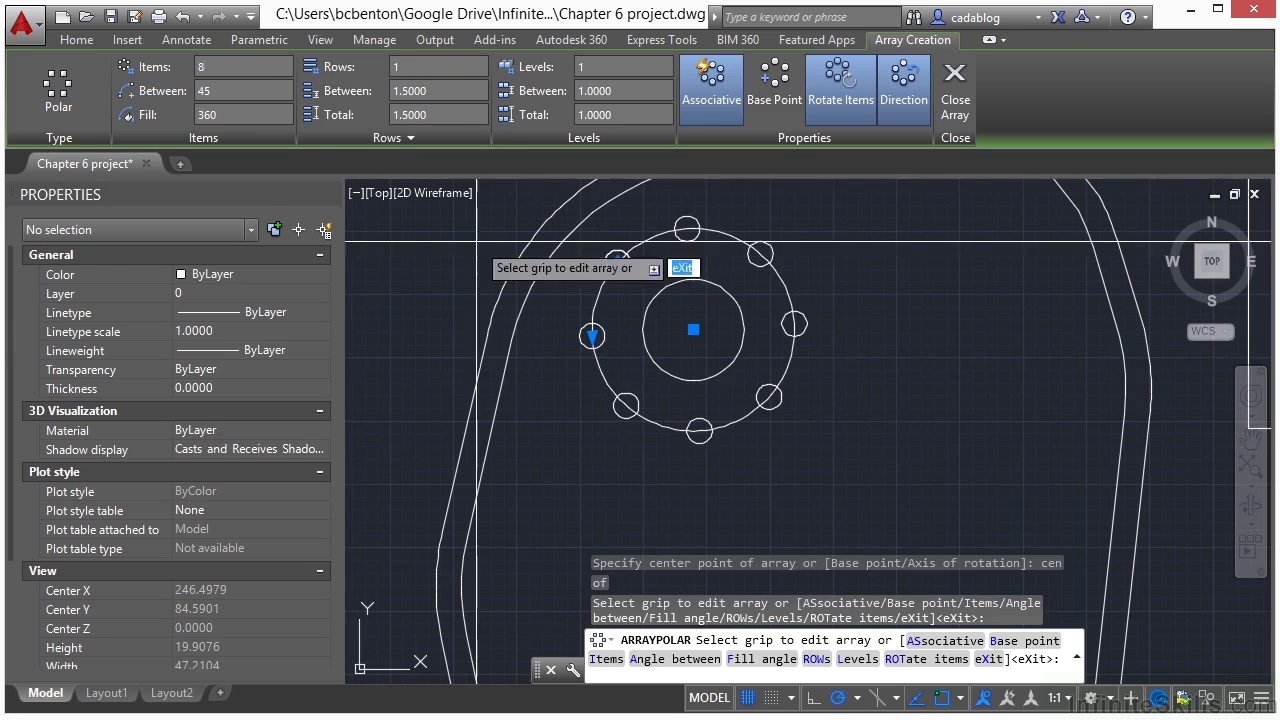
pyautogui.press('Return')
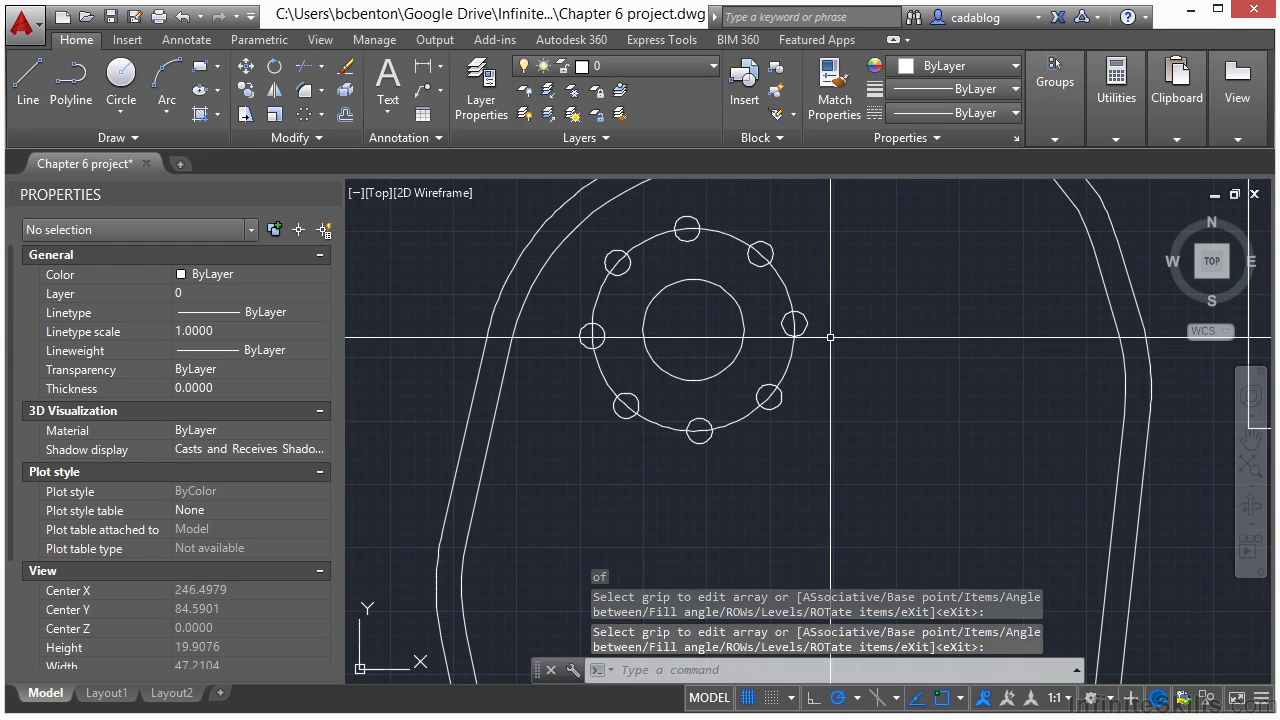
# Erase the large radius-4 construction circle around the bush.
pyautogui.write('e')
pyautogui.press('Return')
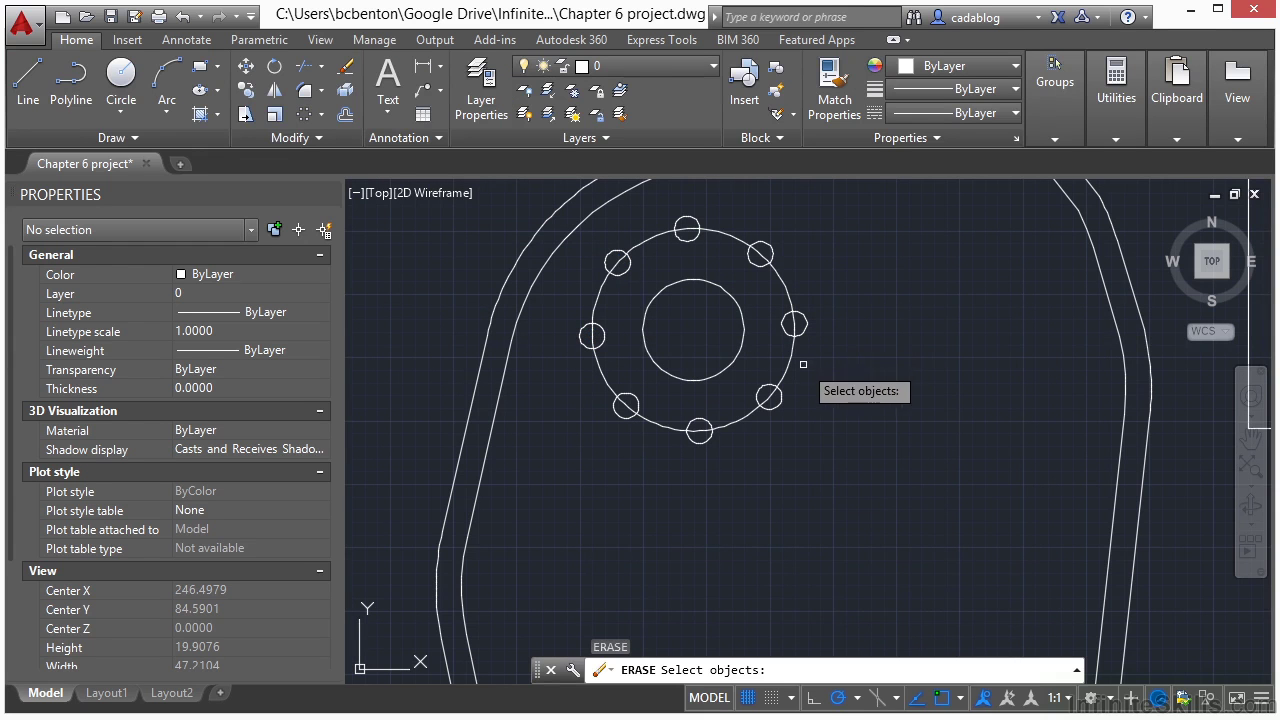
pyautogui.click(796, 358)
pyautogui.press('Return')
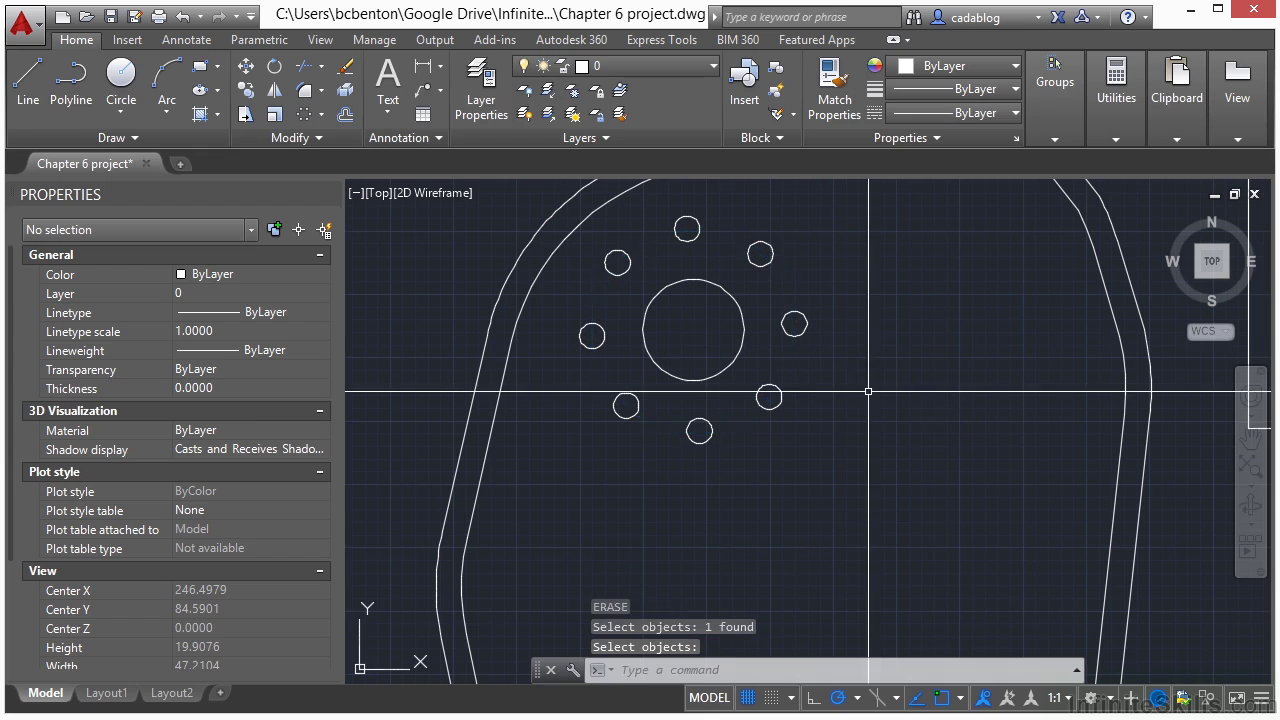
pyautogui.scroll(-2, 600, 340)
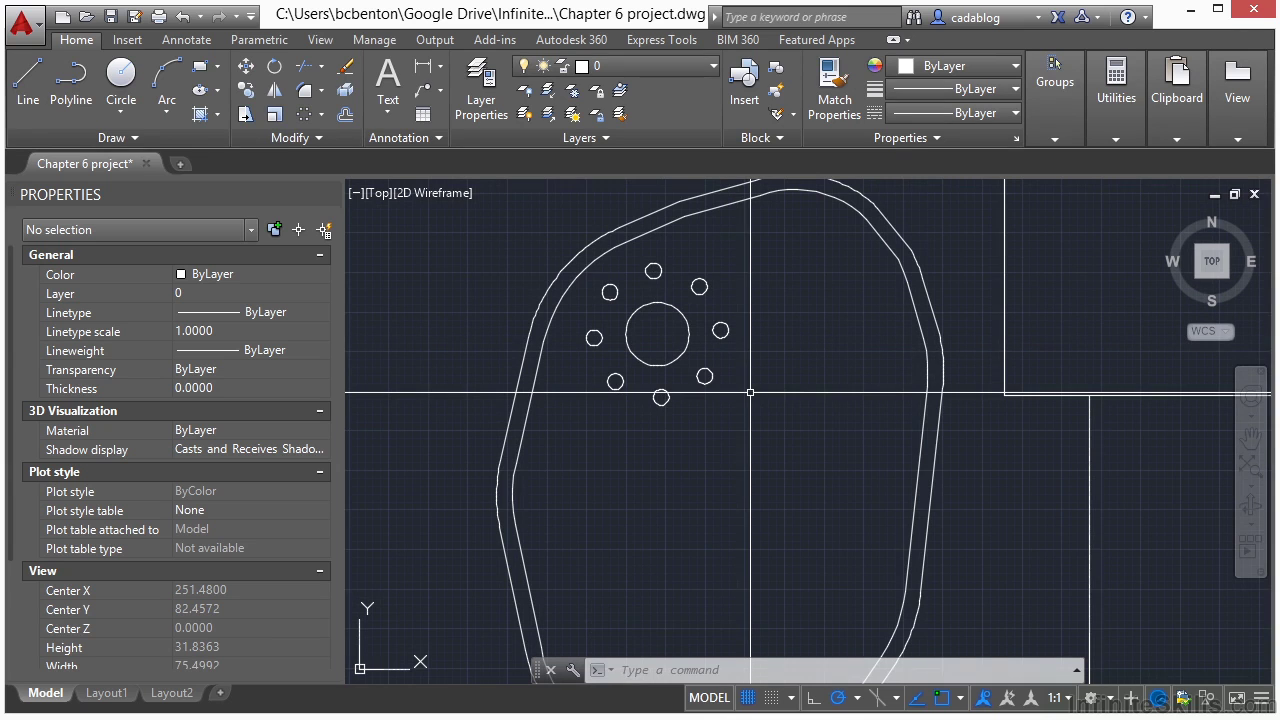
# Select the bush with its ring of small plants for copying, based at the bush centre.
pyautogui.press('Return')
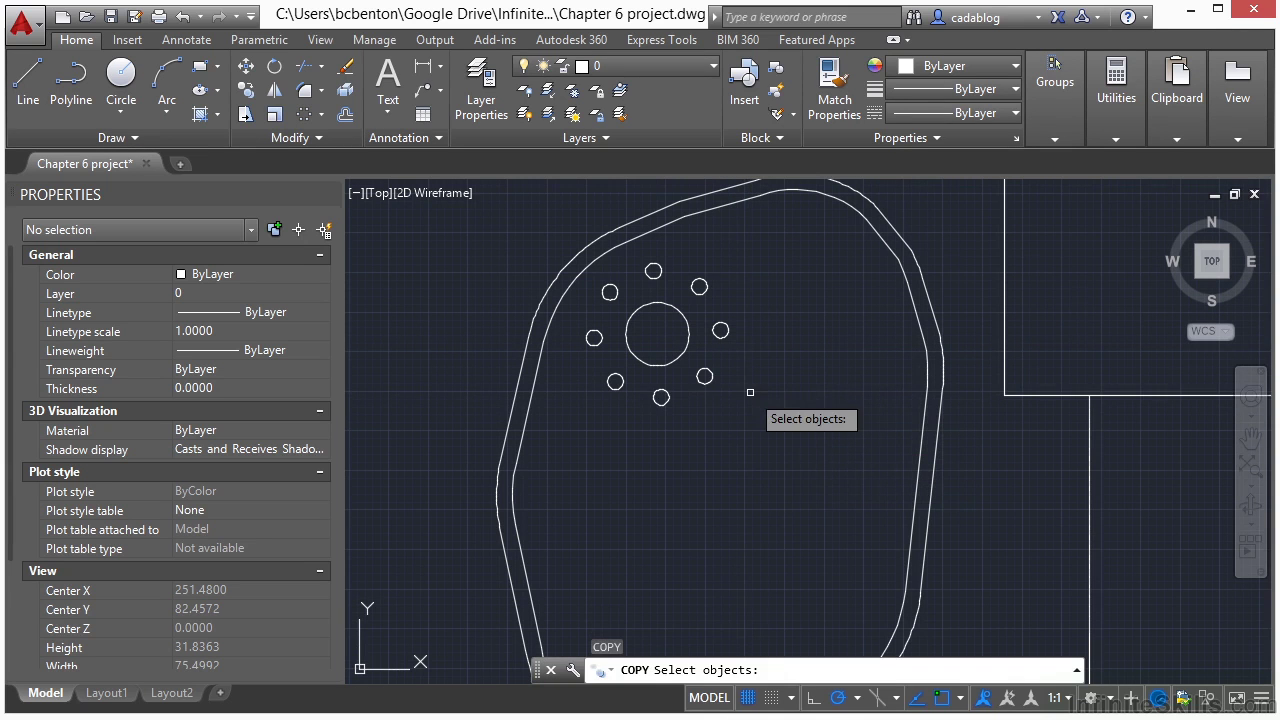
pyautogui.click(705, 376)
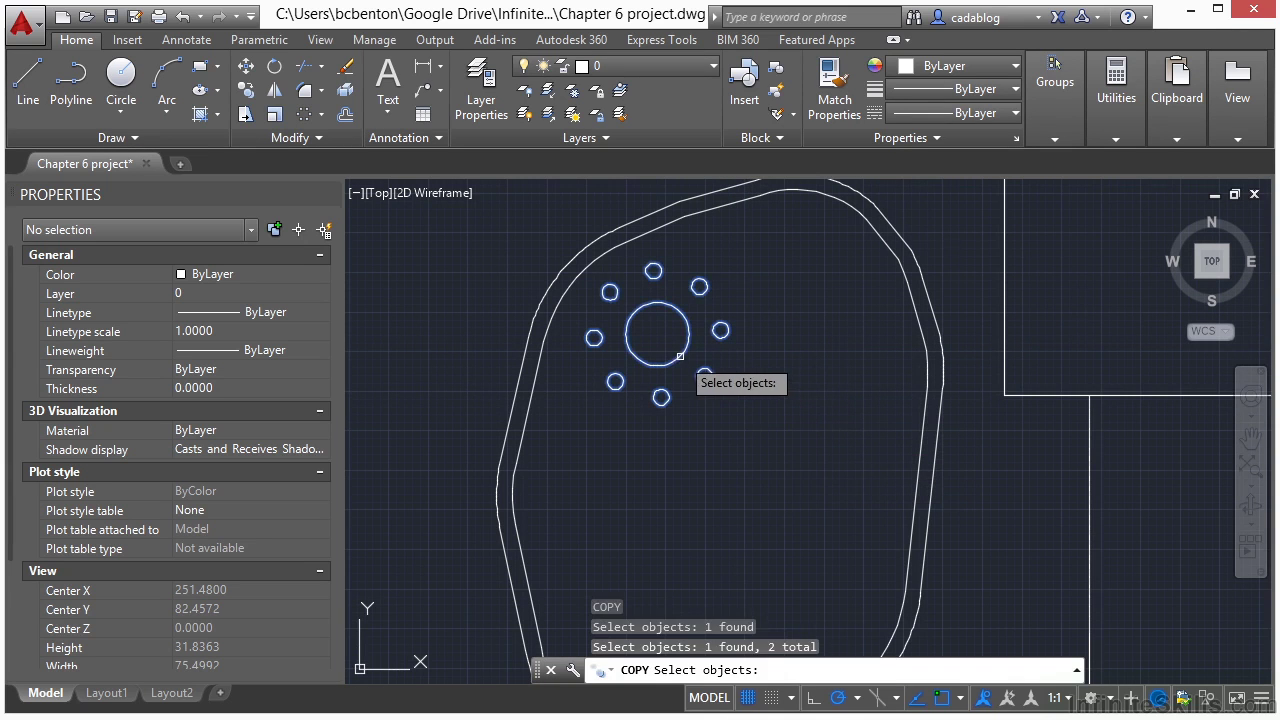
pyautogui.press('Return')
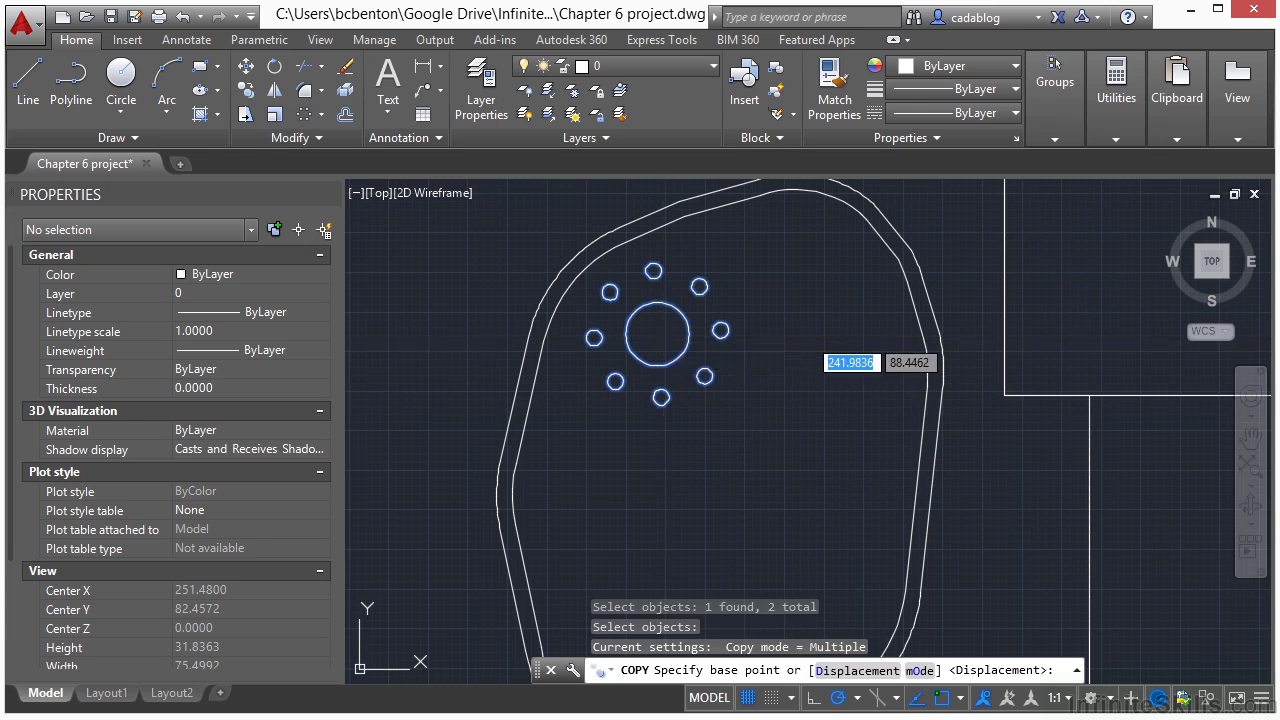
pyautogui.click(657, 334)
# Place bush copies to the right, lower in the bed, and near the bed's bottom.
pyautogui.scroll(-2, 715, 345)
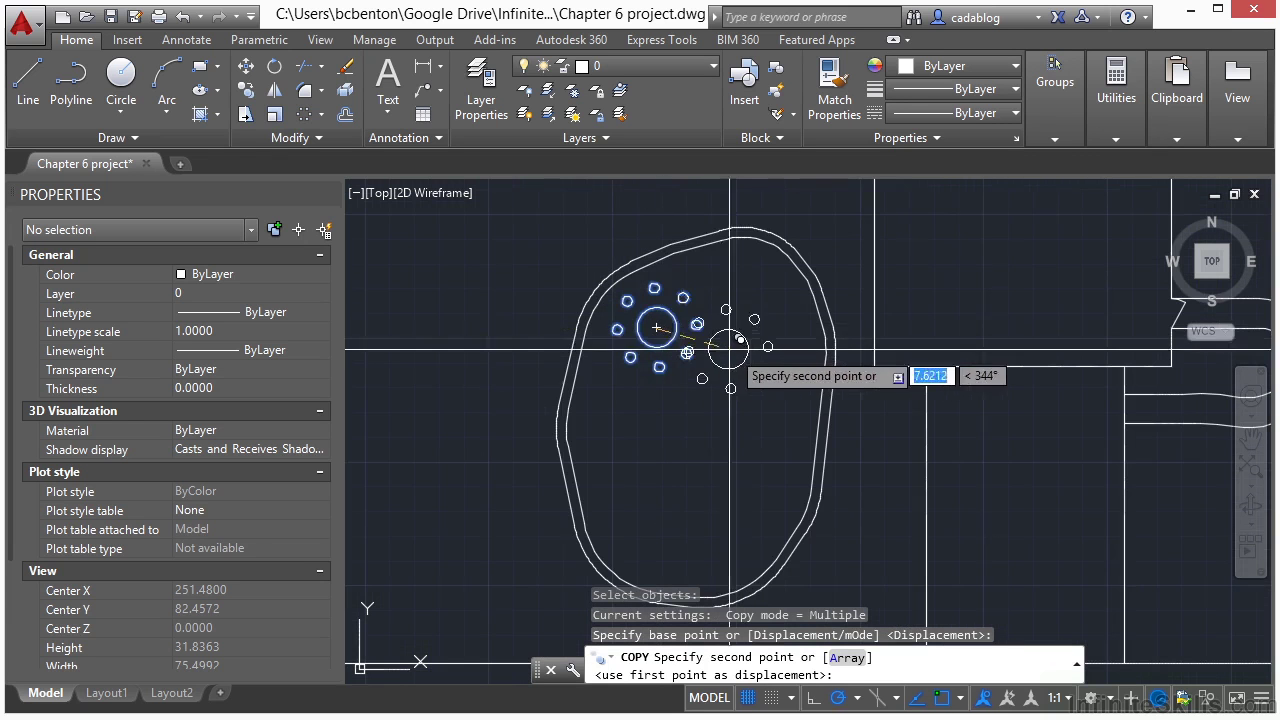
pyautogui.scroll(2, 765, 319)
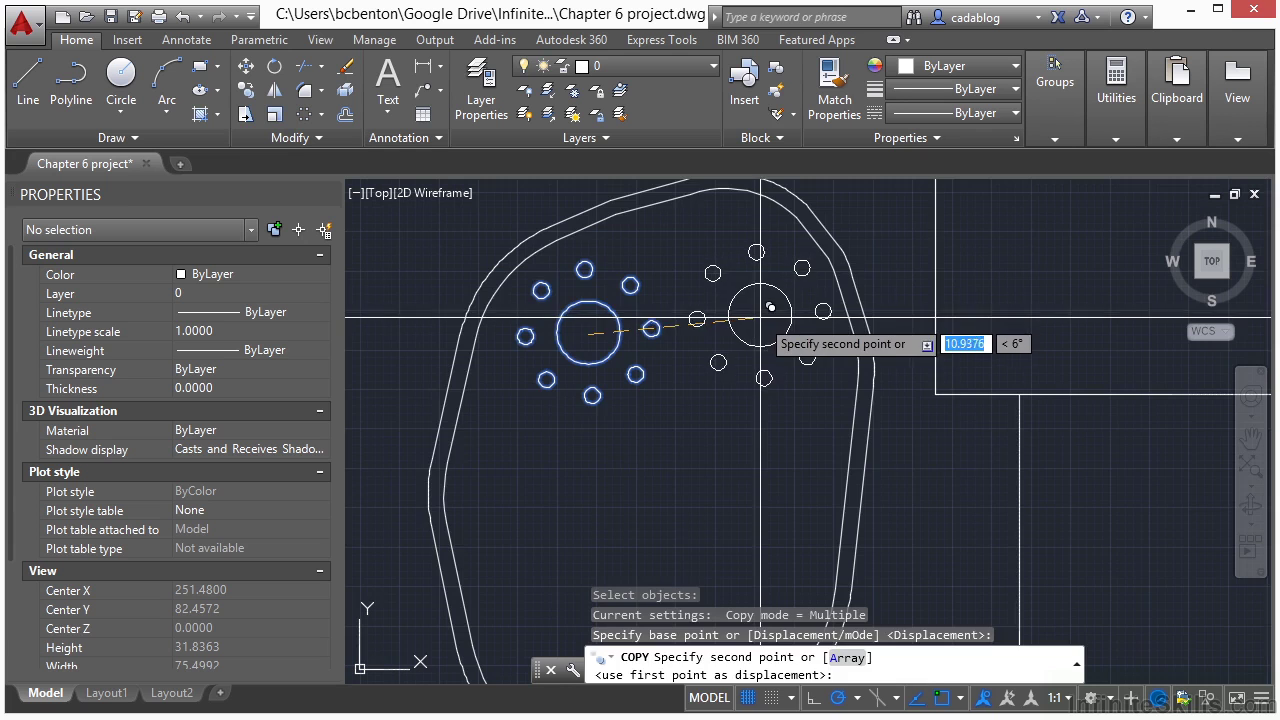
pyautogui.click(761, 318)
pyautogui.scroll(-2, 761, 318)
pyautogui.scroll(1, 657, 378)
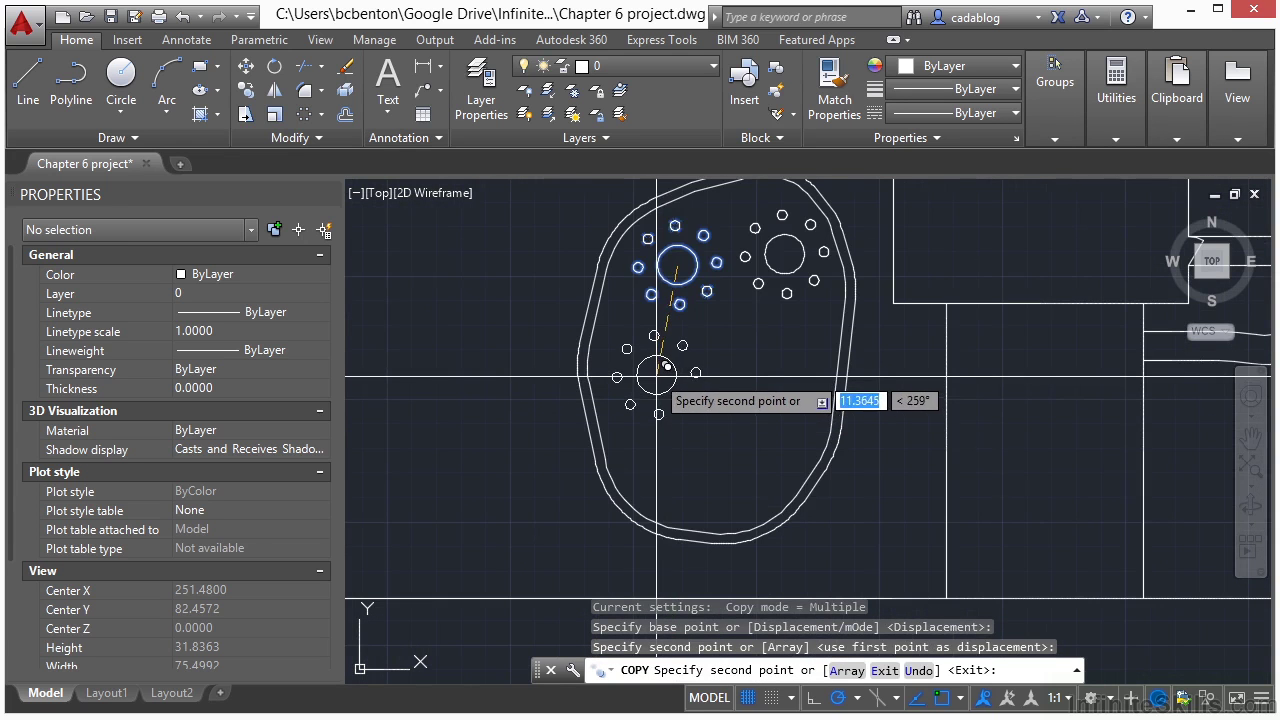
pyautogui.click(656, 377)
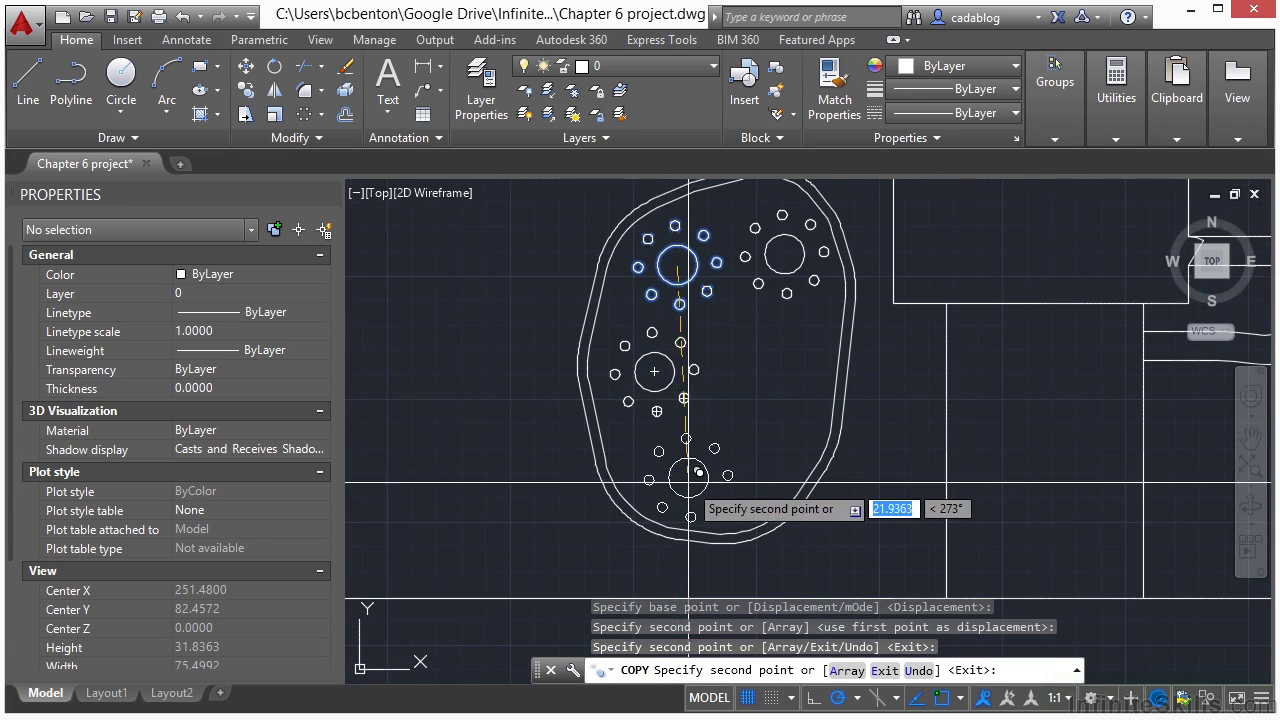
pyautogui.scroll(1, 688, 483)
pyautogui.click(688, 465)
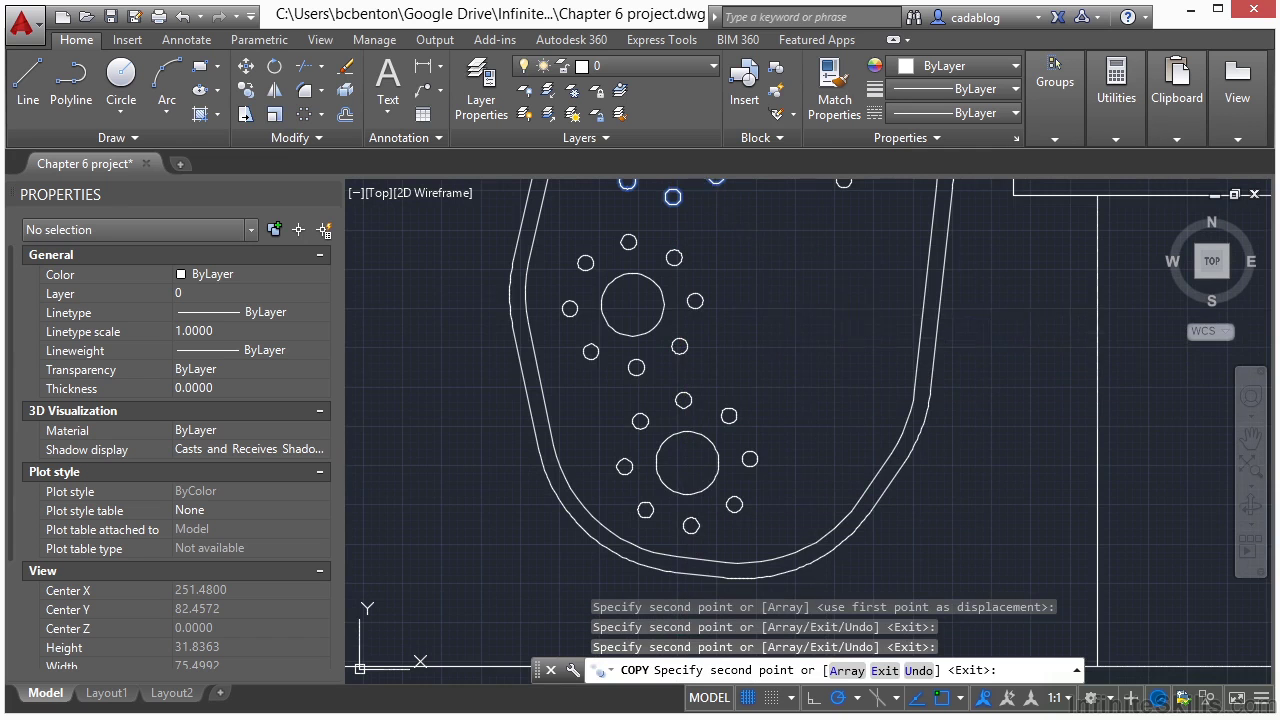
pyautogui.scroll(-2, 829, 400)
pyautogui.press('Return')
pyautogui.scroll(-2, 597, 321)
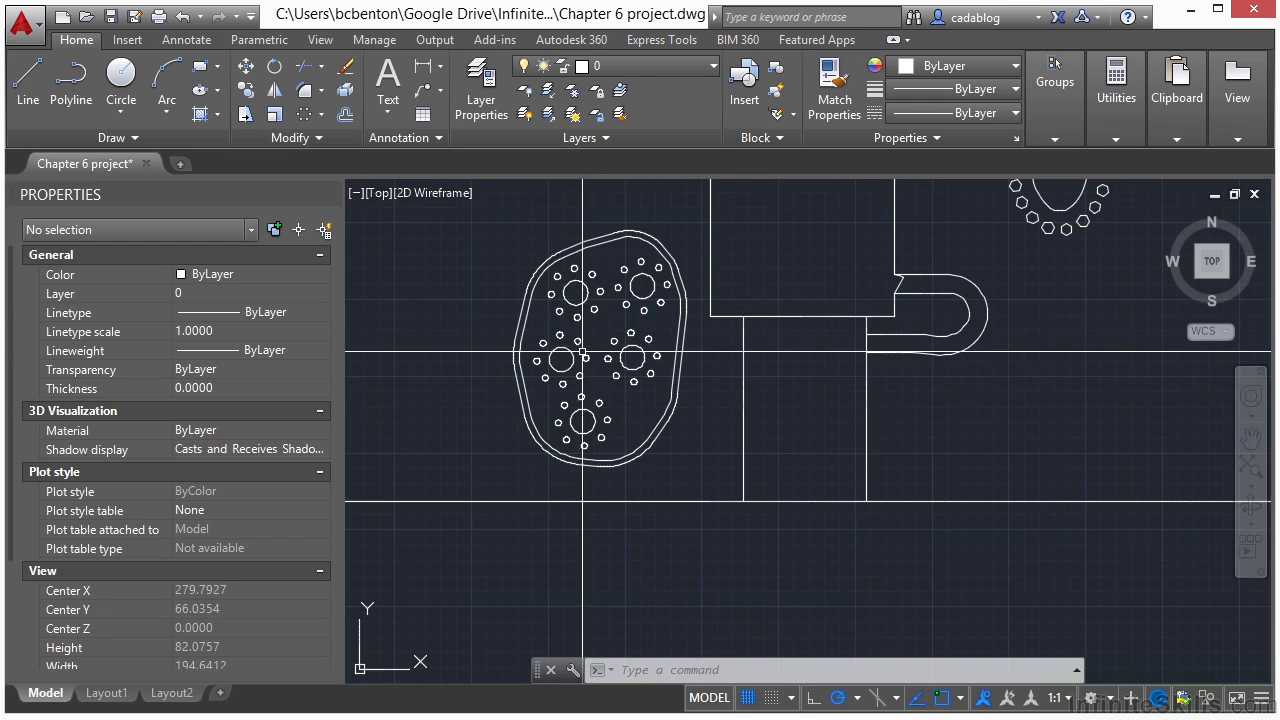
pyautogui.scroll(-2, 533, 473)
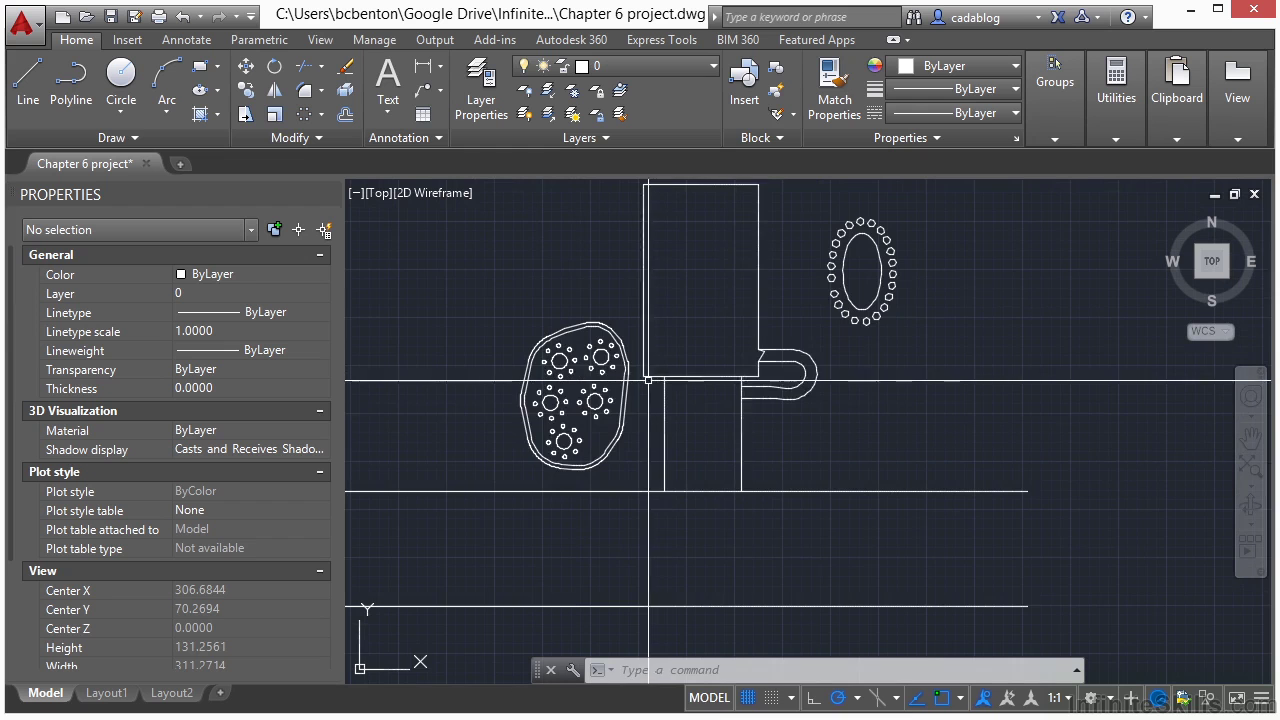
pyautogui.scroll(4, 737, 402)
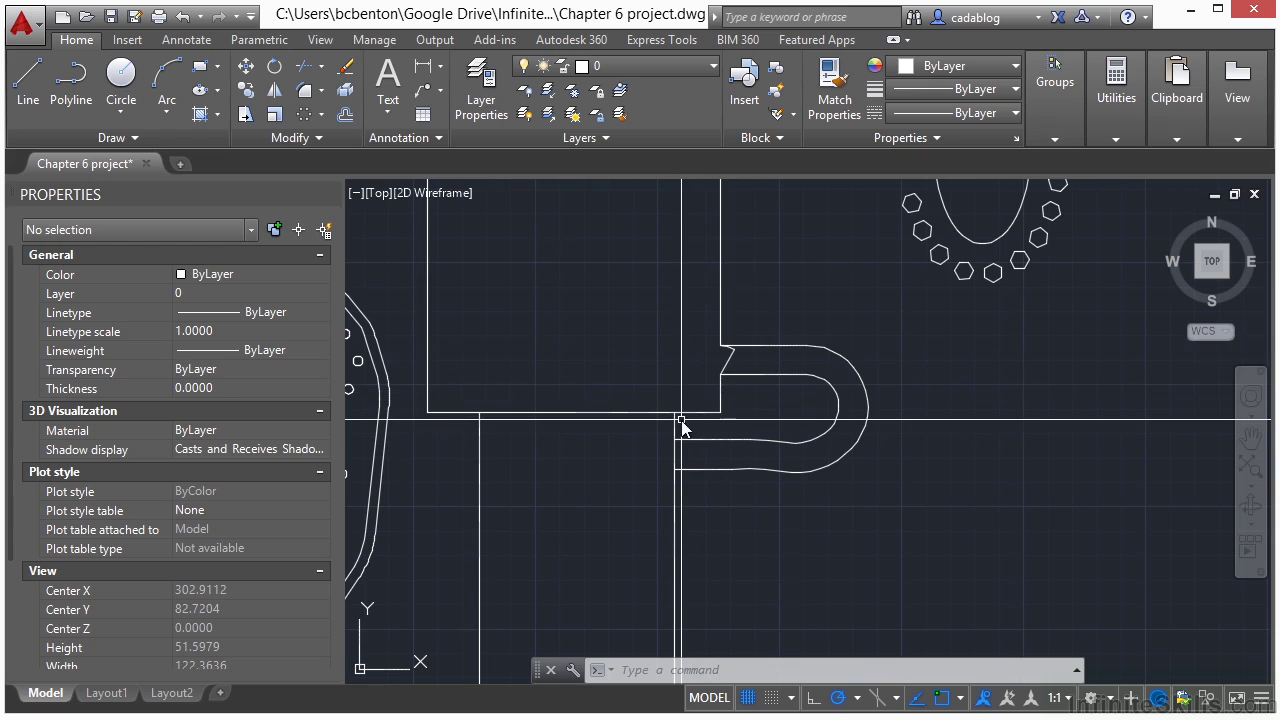
# Trim the two wall line segments crossing the doorway, using crossing-selected cutting edges.
pyautogui.write('tr')
pyautogui.press('Return')
pyautogui.scroll(4, 681, 428)
pyautogui.click(682, 408)
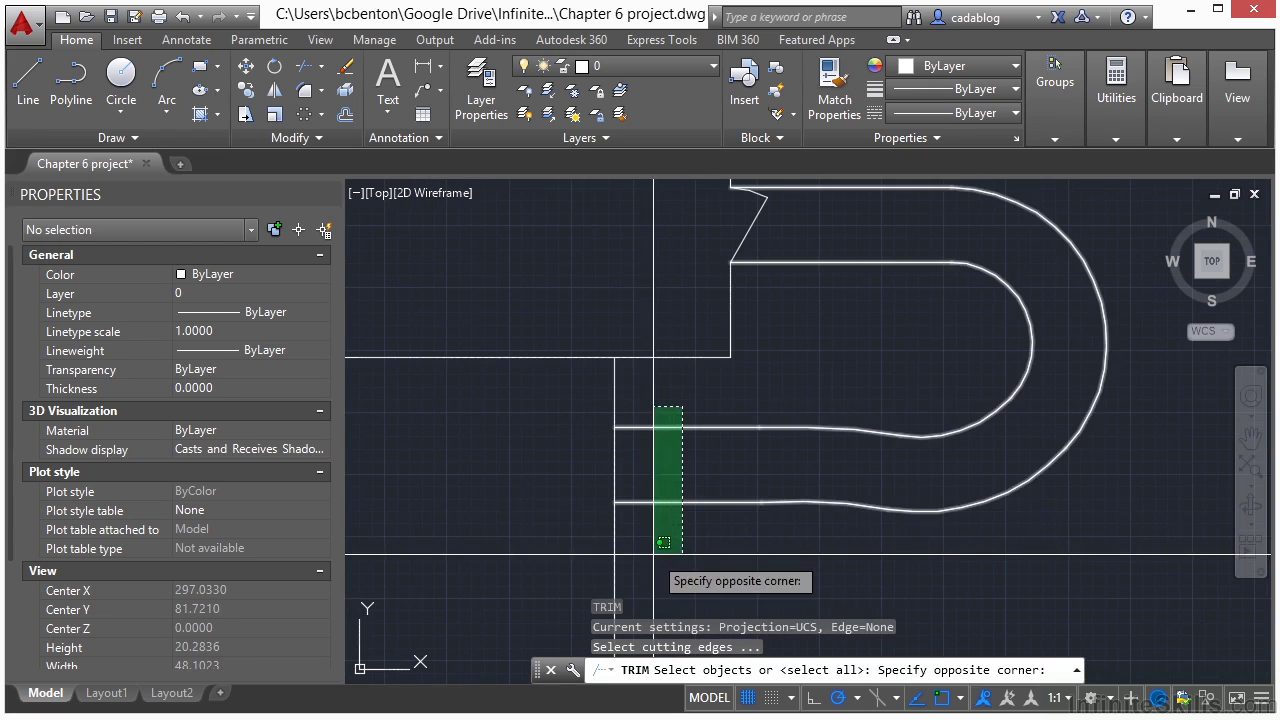
pyautogui.click(664, 542)
pyautogui.press('Return')
pyautogui.click(663, 449)
pyautogui.click(578, 477)
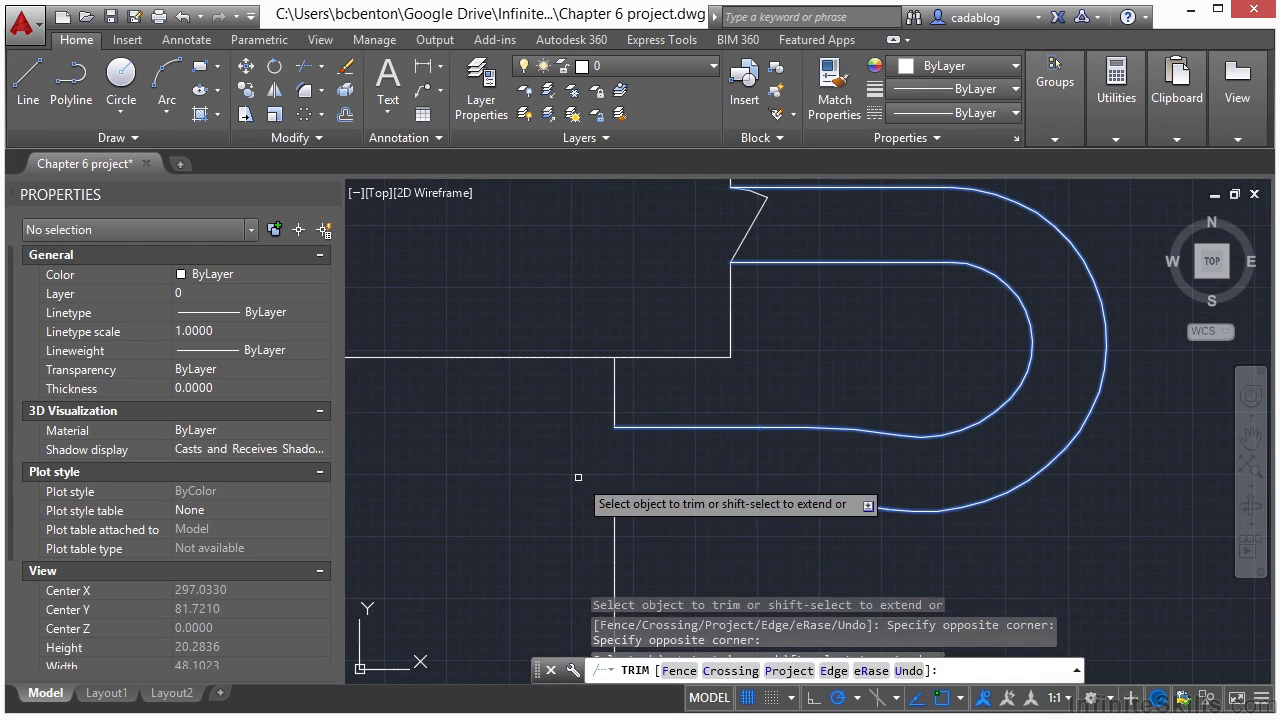
pyautogui.press('Return')
pyautogui.scroll(-2, 578, 477)
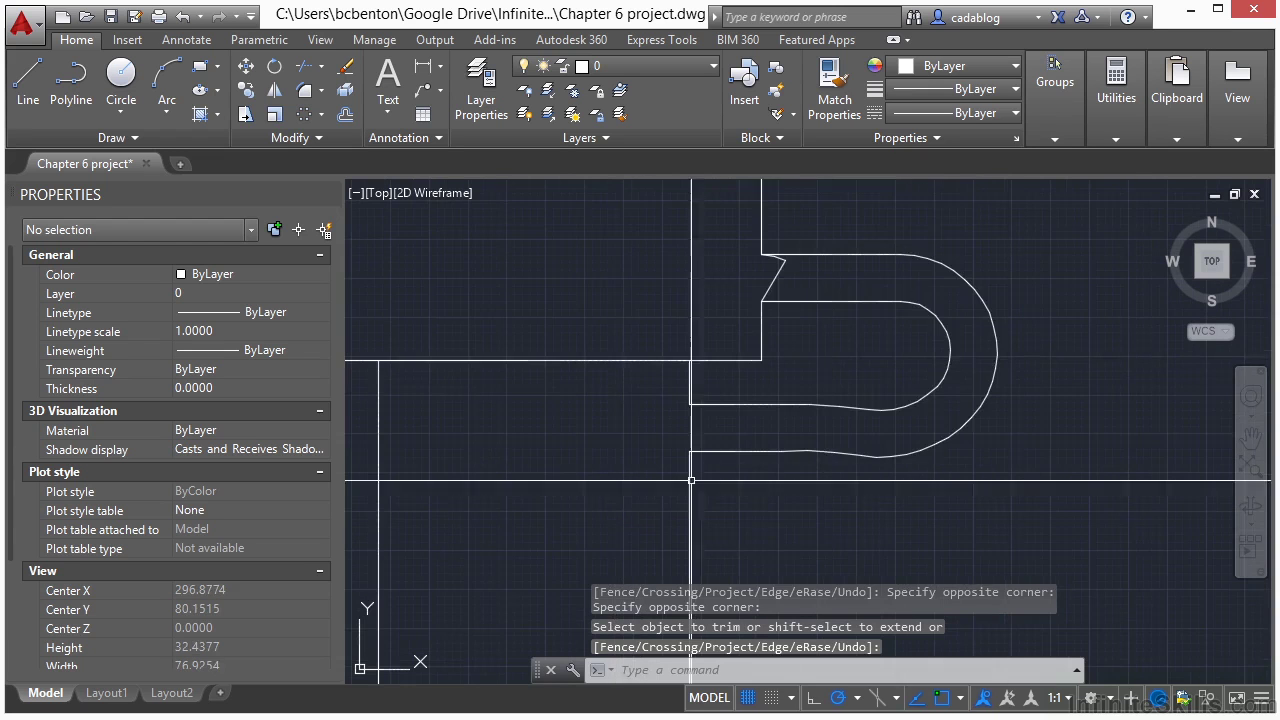
pyautogui.scroll(-2, 691, 481)
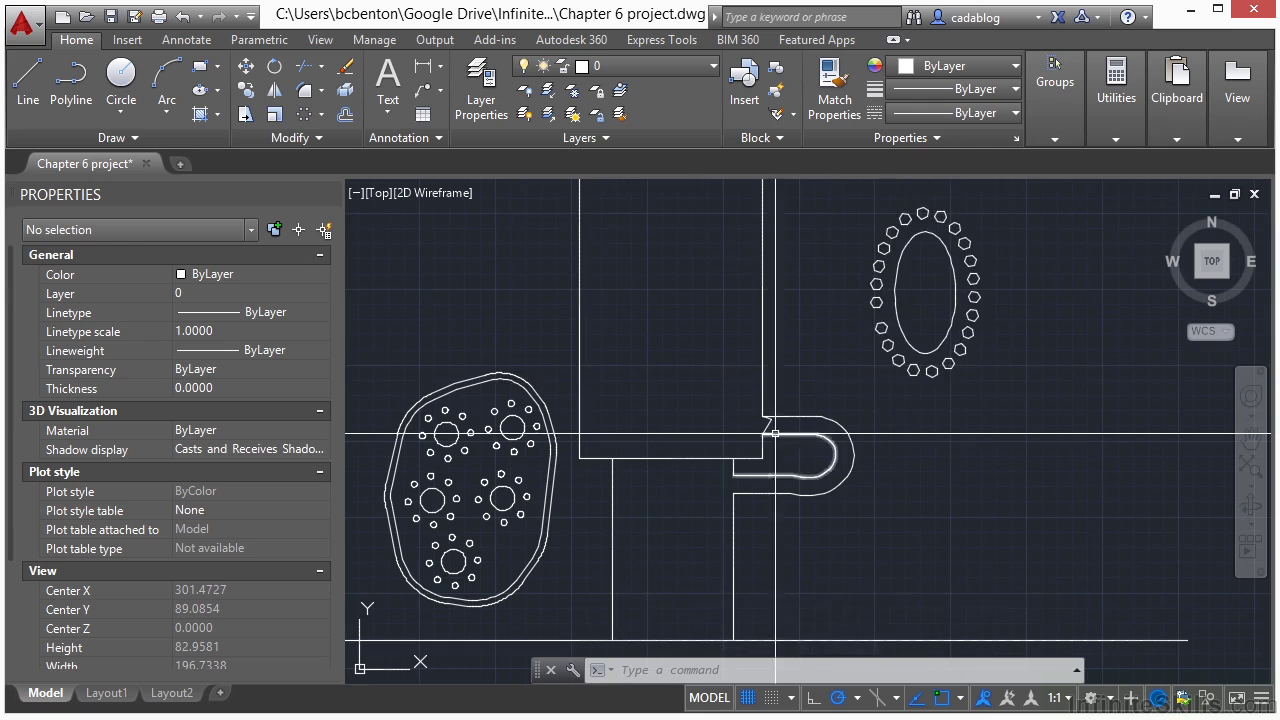
pyautogui.scroll(-3, 926, 378)
pyautogui.scroll(-3, 590, 328)
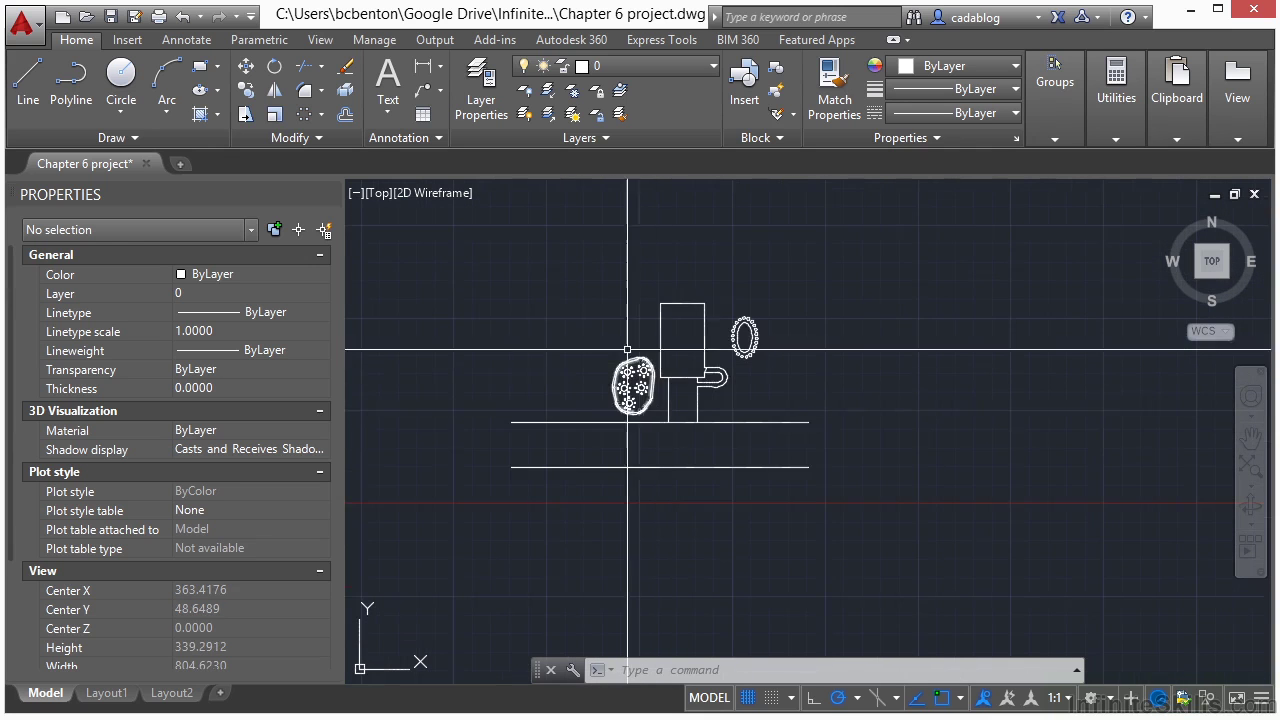
pyautogui.scroll(3, 566, 317)
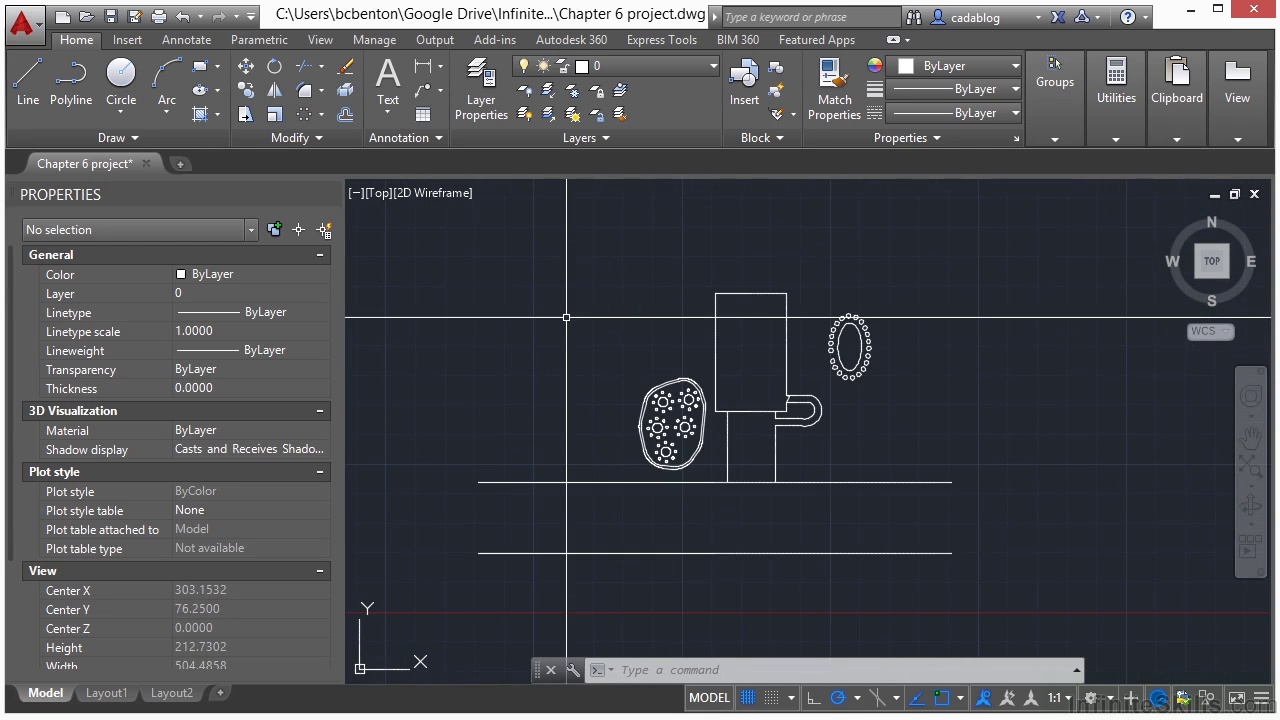